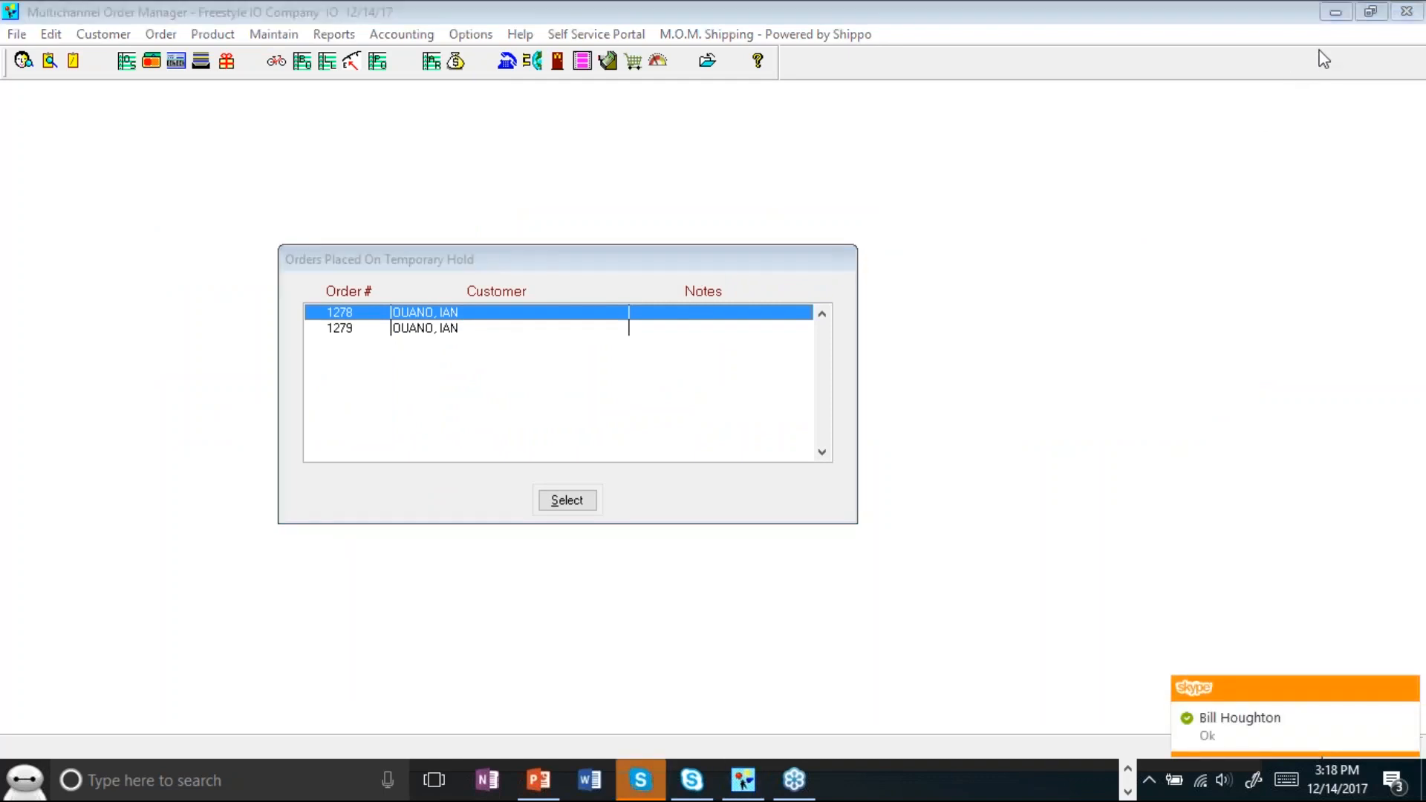
# Switch to Multichannel Order Manager and open the inventory details of stock item GALAXI 2P.
pyautogui.click(742, 779)
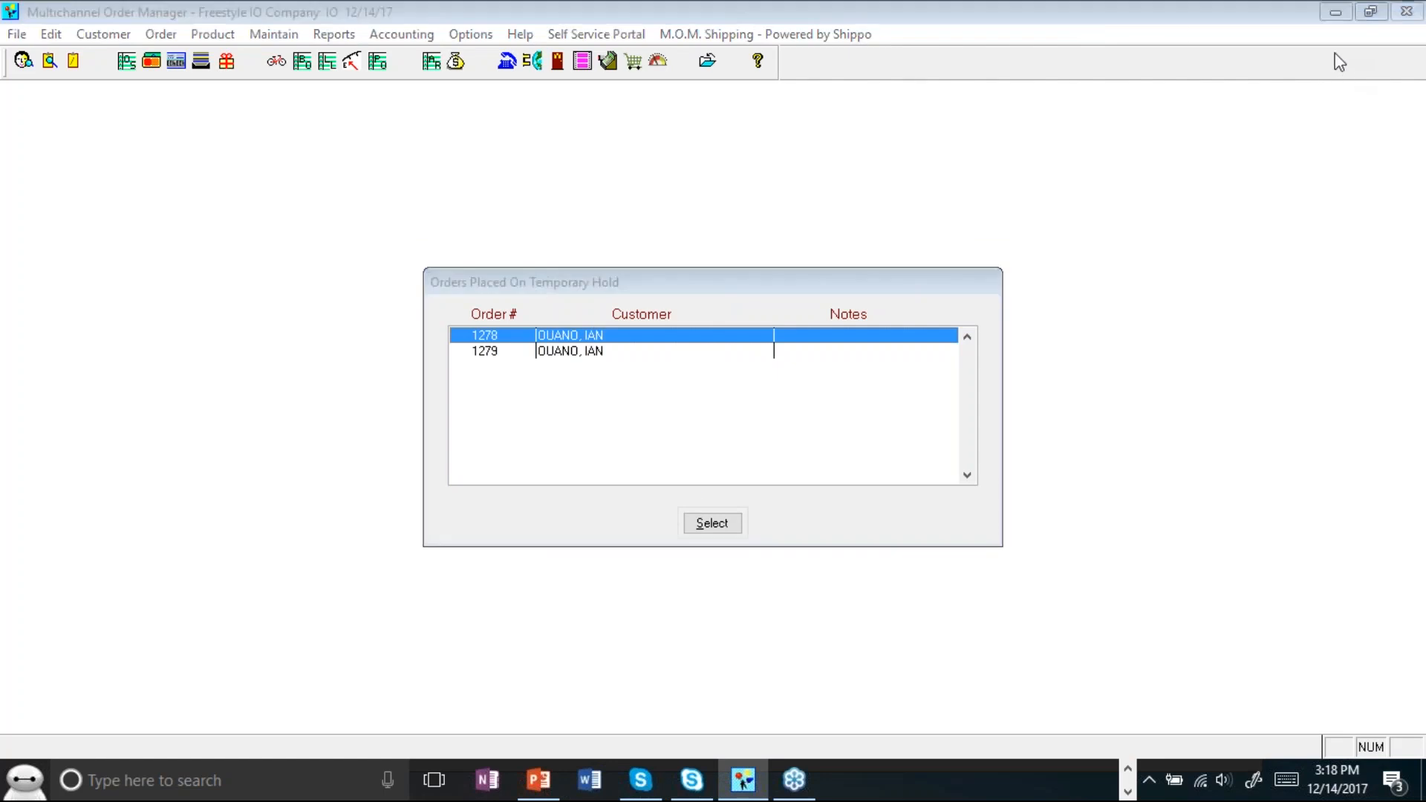
pyautogui.moveTo(792, 287); pyautogui.dragTo(611, 231)
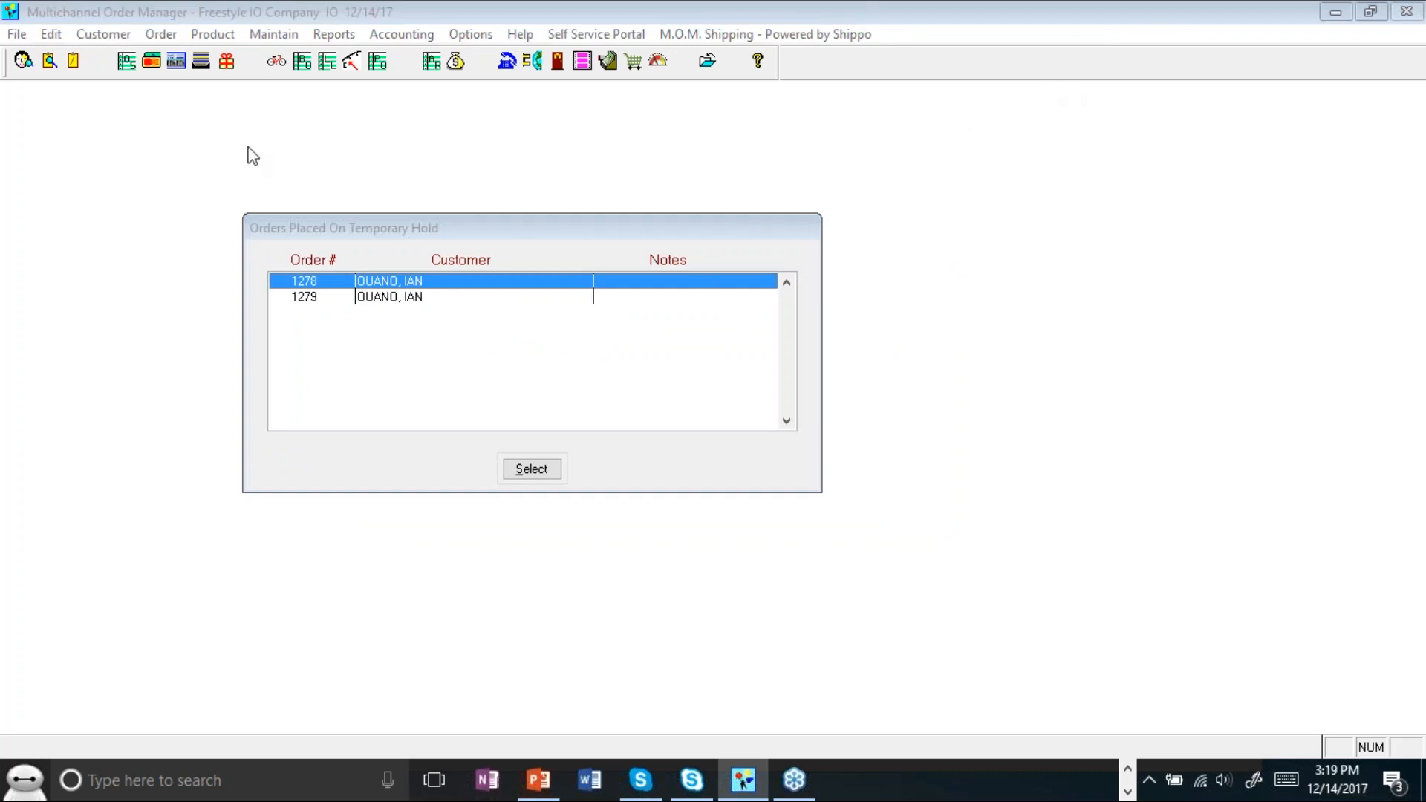
pyautogui.click(226, 36)
pyautogui.click(226, 36)
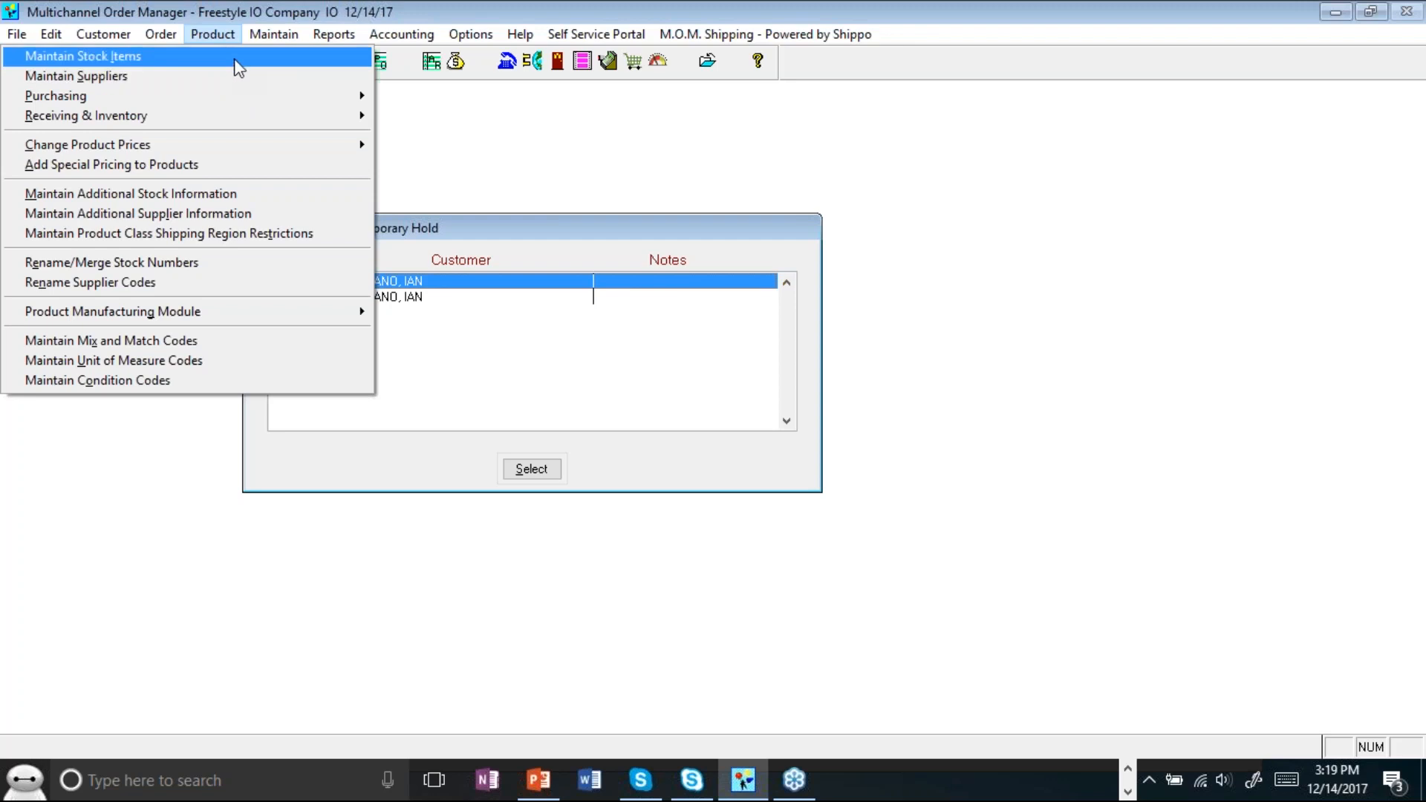
pyautogui.click(238, 67)
pyautogui.doubleClick(434, 260)
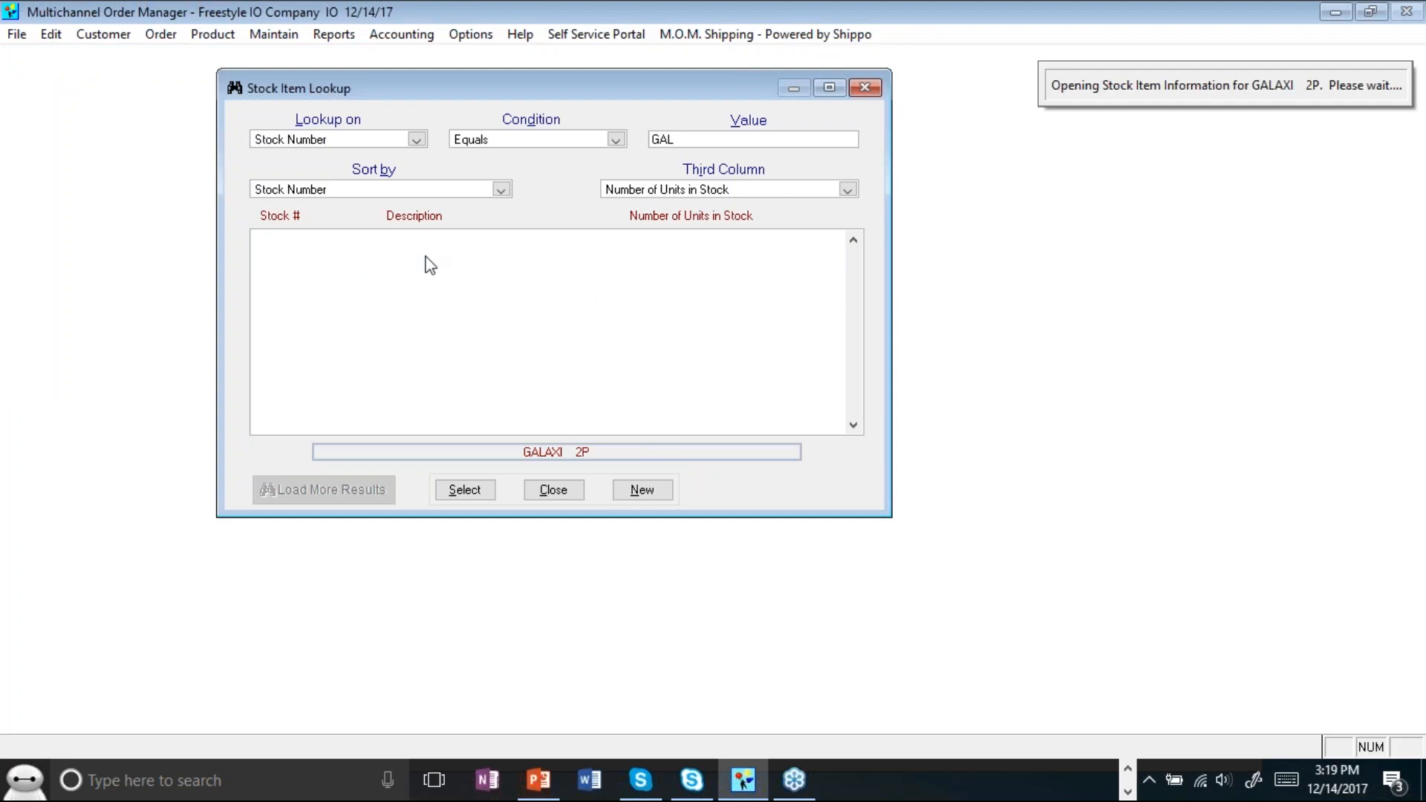
pyautogui.click(192, 158)
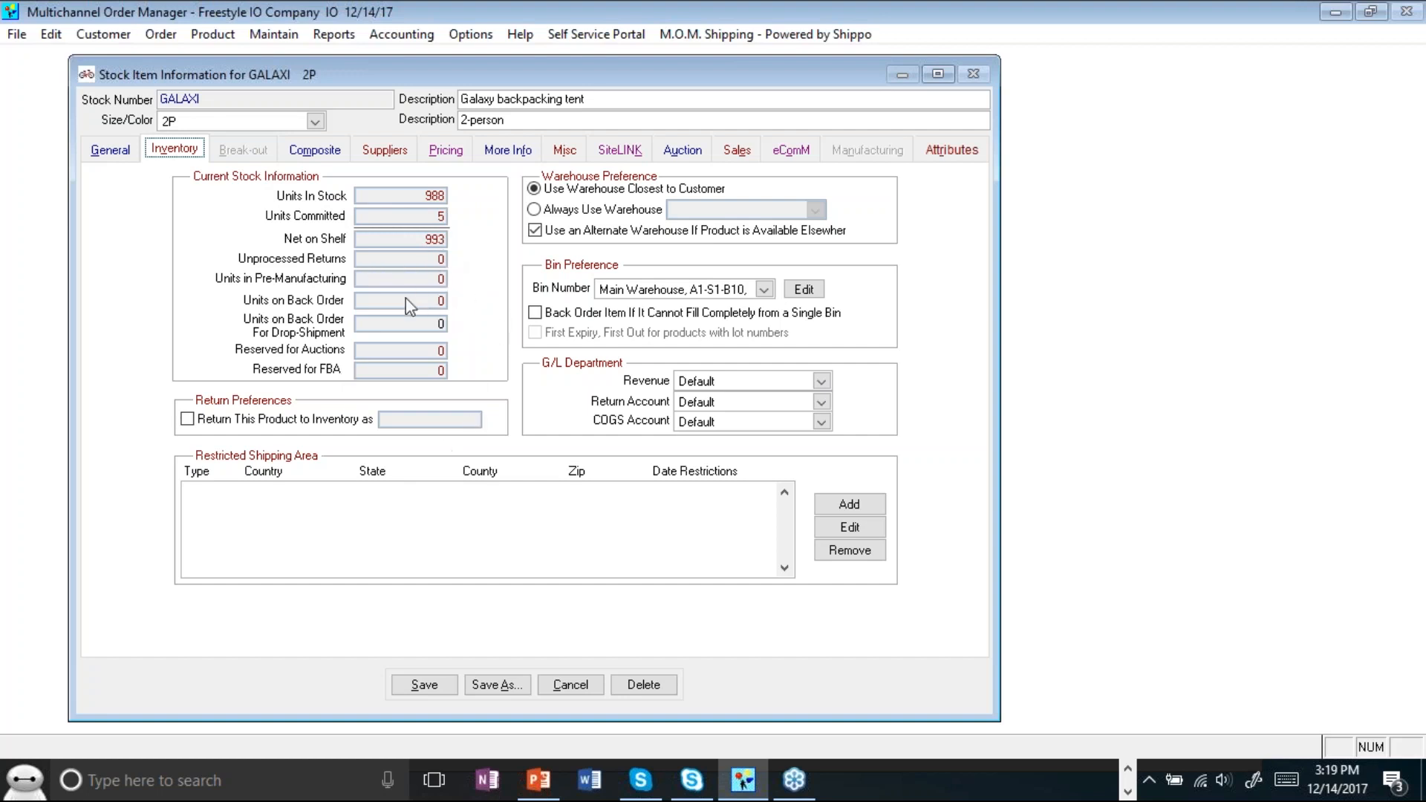
# Try to add a new bin location for GALAXI 2P in the Store 1 warehouse.
pyautogui.click(710, 291)
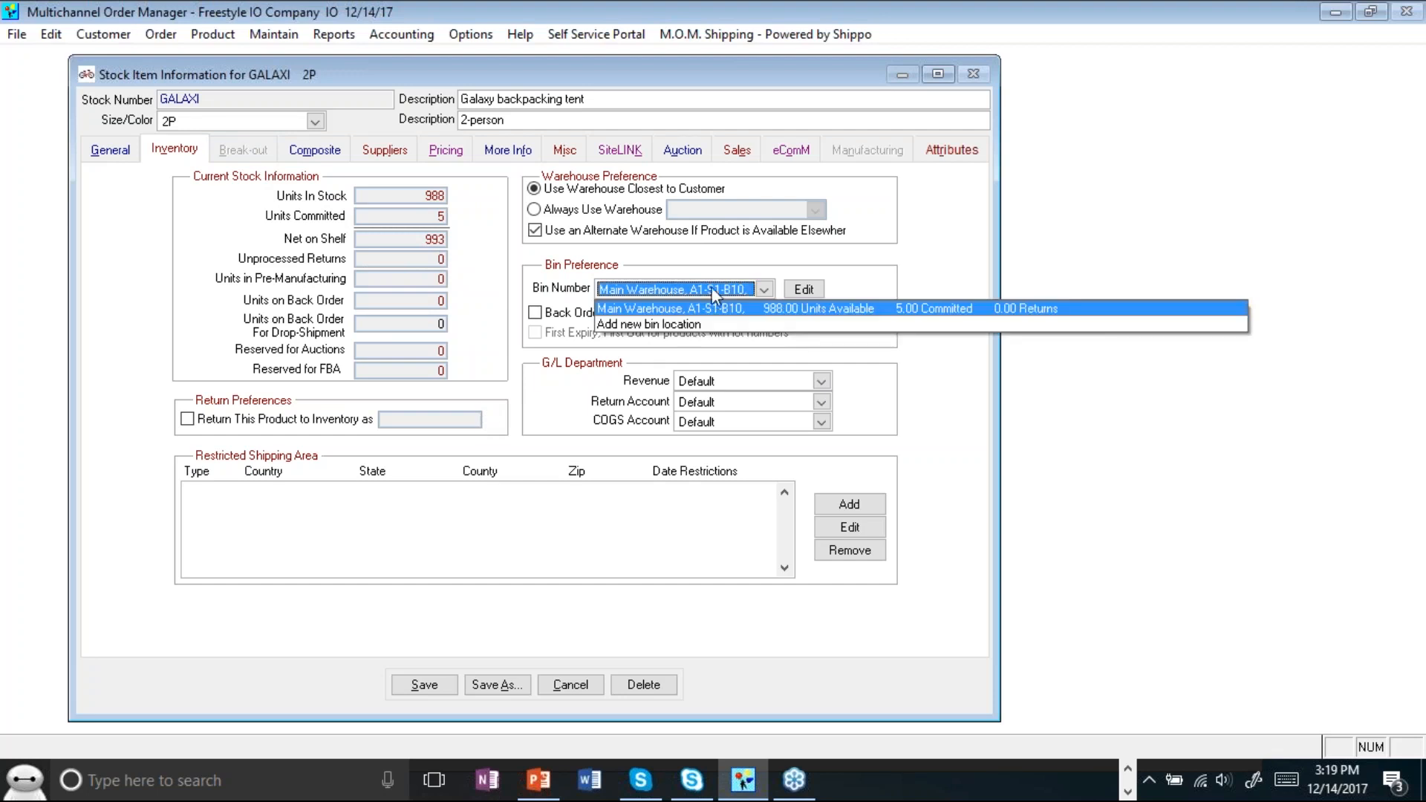
pyautogui.click(684, 324)
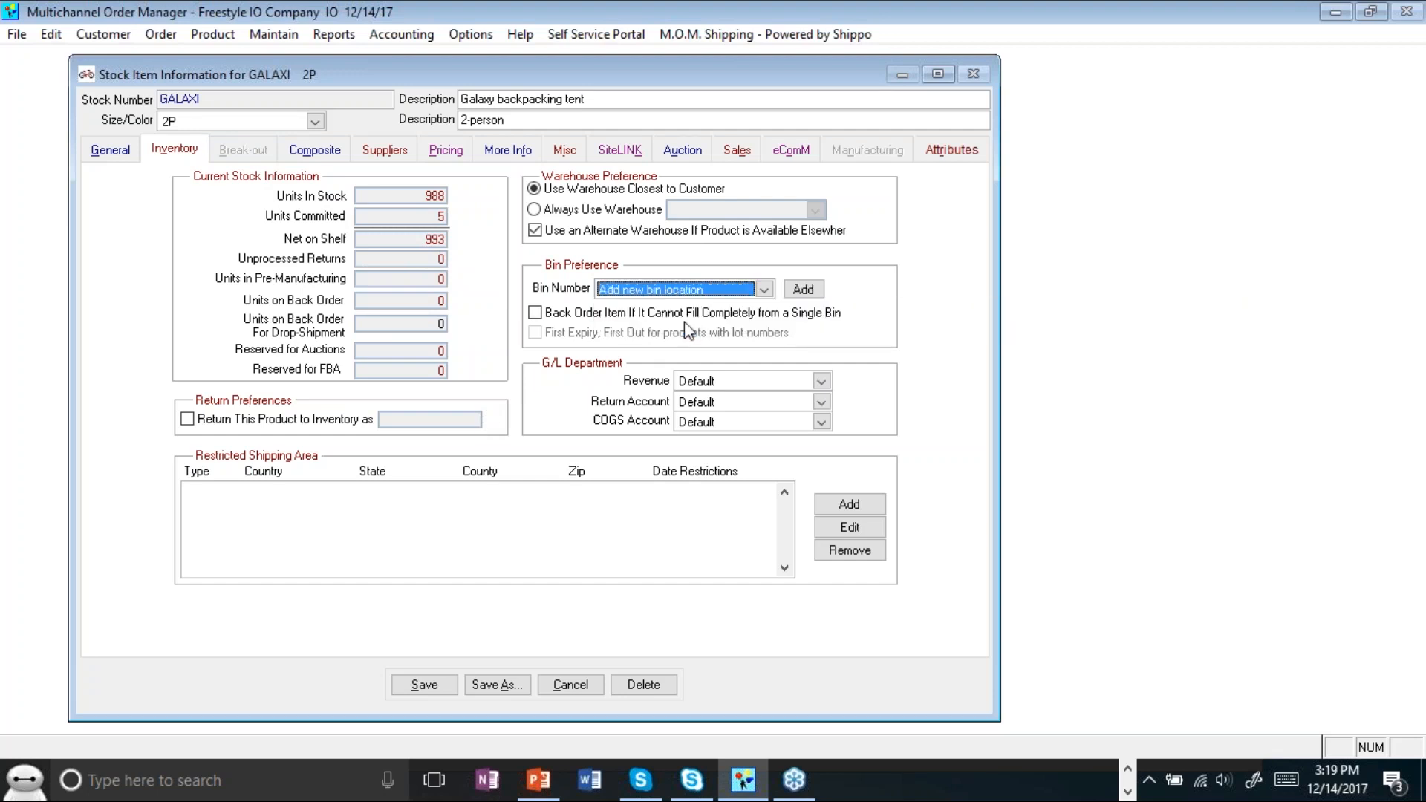
pyautogui.click(712, 216)
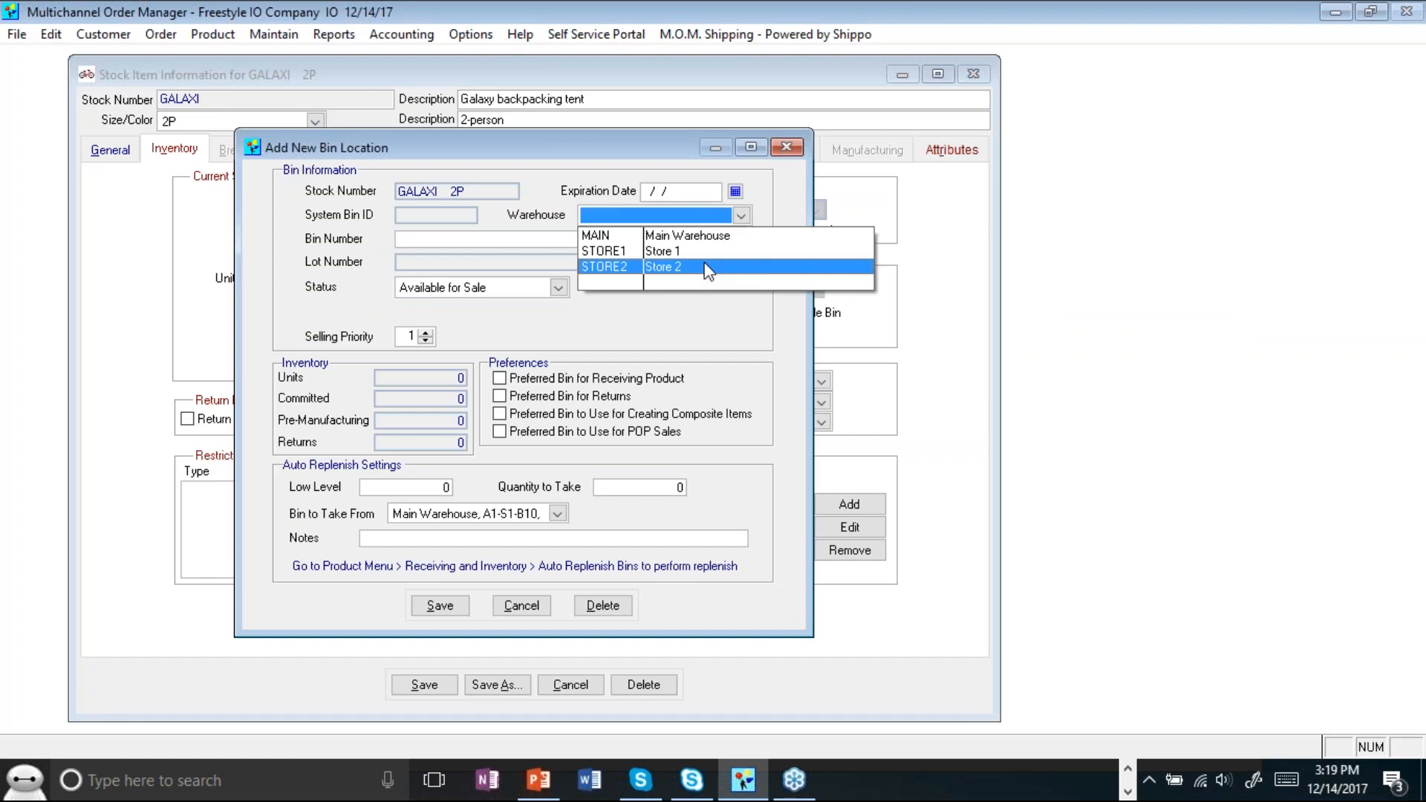
pyautogui.click(706, 256)
pyautogui.click(466, 609)
pyautogui.click(900, 463)
pyautogui.click(541, 600)
pyautogui.click(678, 464)
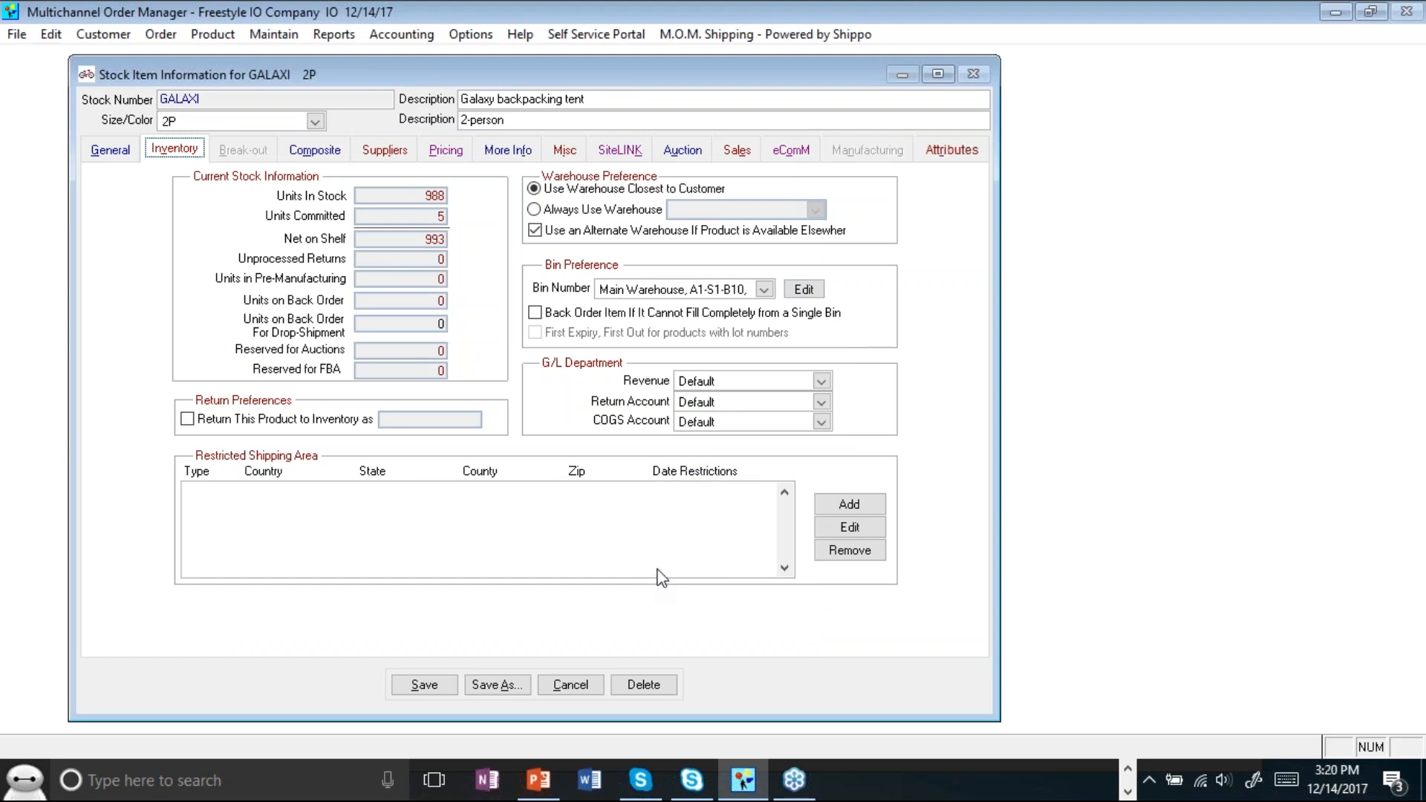
# Save the GALAXI 2P stock item and close the stock item lookup.
pyautogui.click(412, 677)
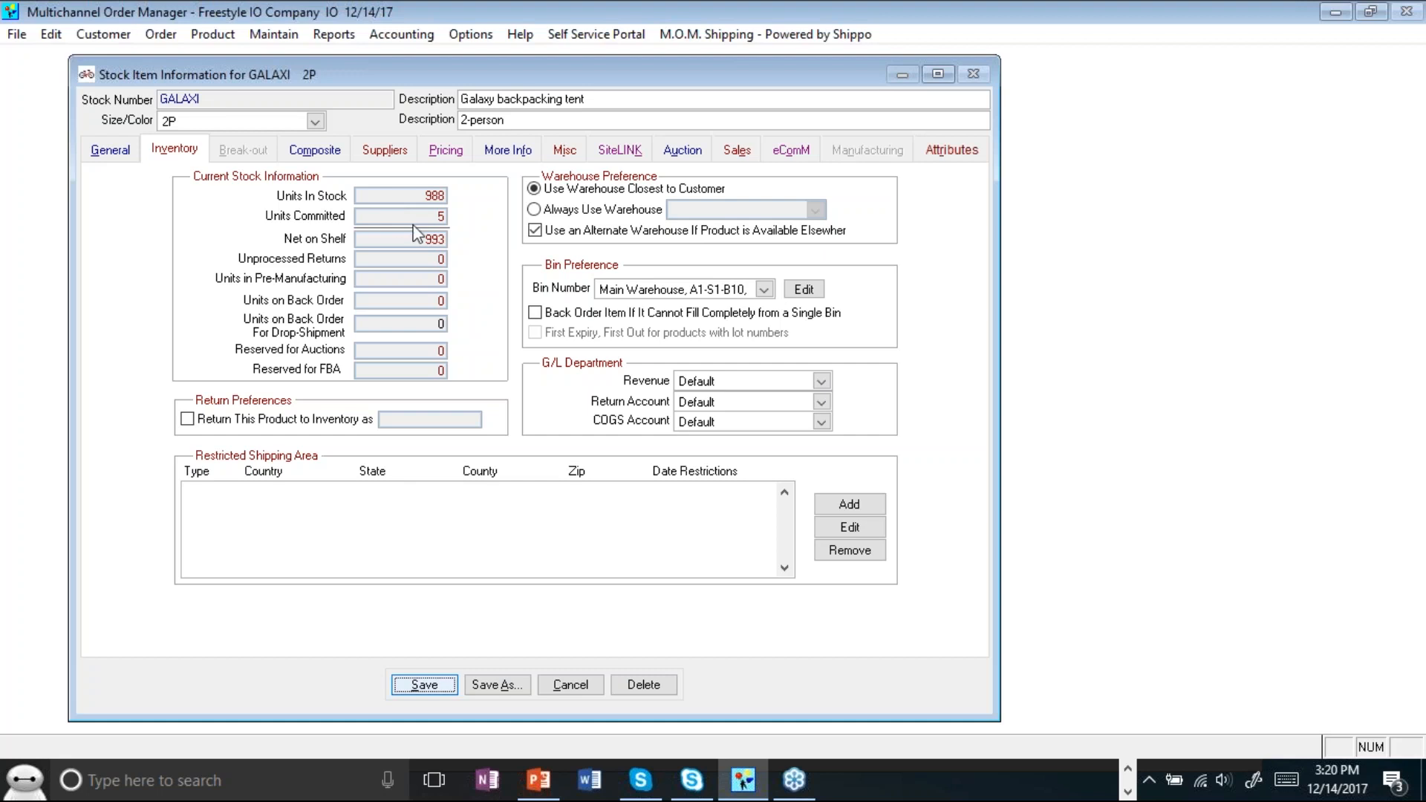
pyautogui.click(429, 686)
pyautogui.click(435, 687)
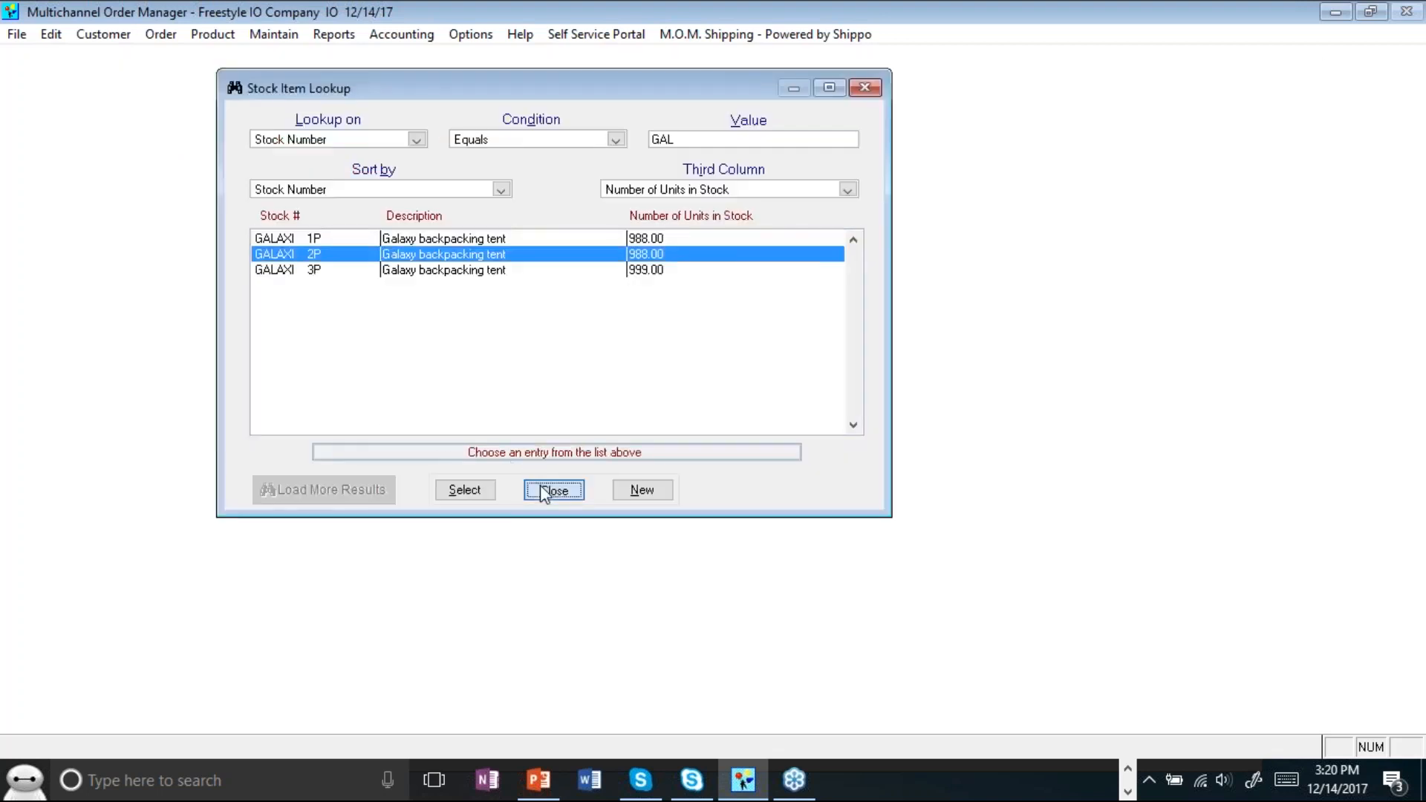
pyautogui.click(550, 491)
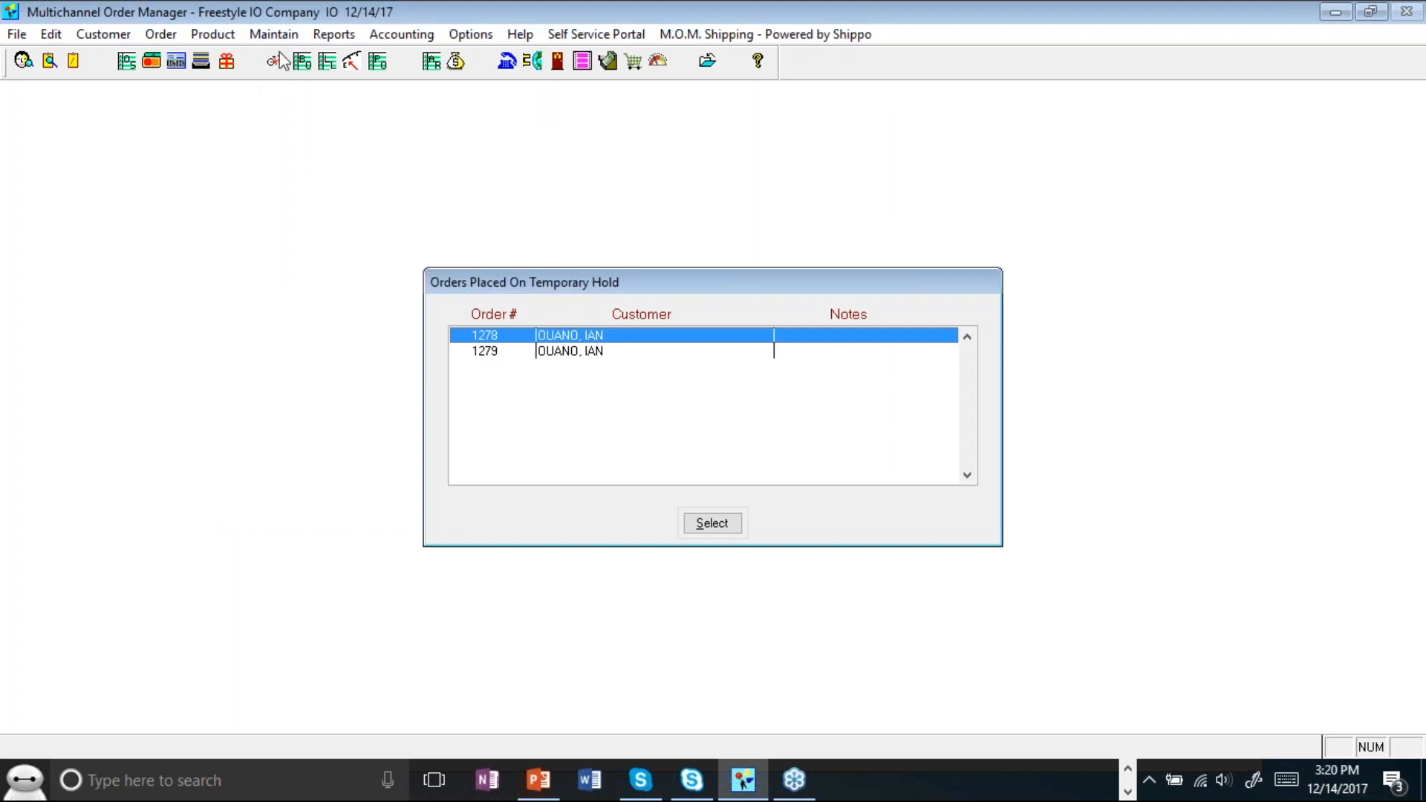
# Open the products' purchasing forecast and view the forecast details of PART1.
pyautogui.click(210, 37)
pyautogui.moveTo(229, 95)
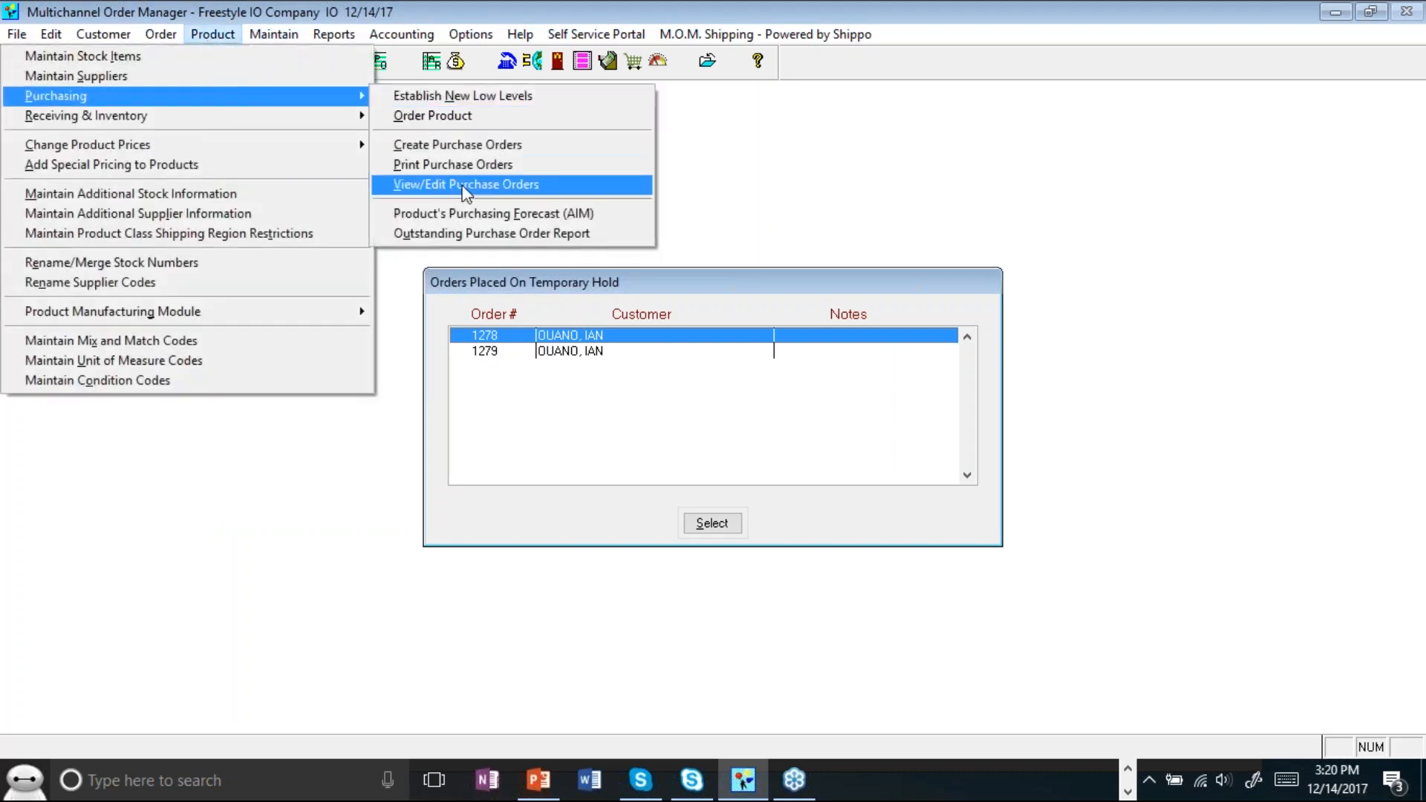
pyautogui.click(475, 215)
pyautogui.moveTo(568, 132)
pyautogui.mouseDown()
pyautogui.moveTo(486, 106)
pyautogui.moveTo(581, 116)
pyautogui.mouseUp()
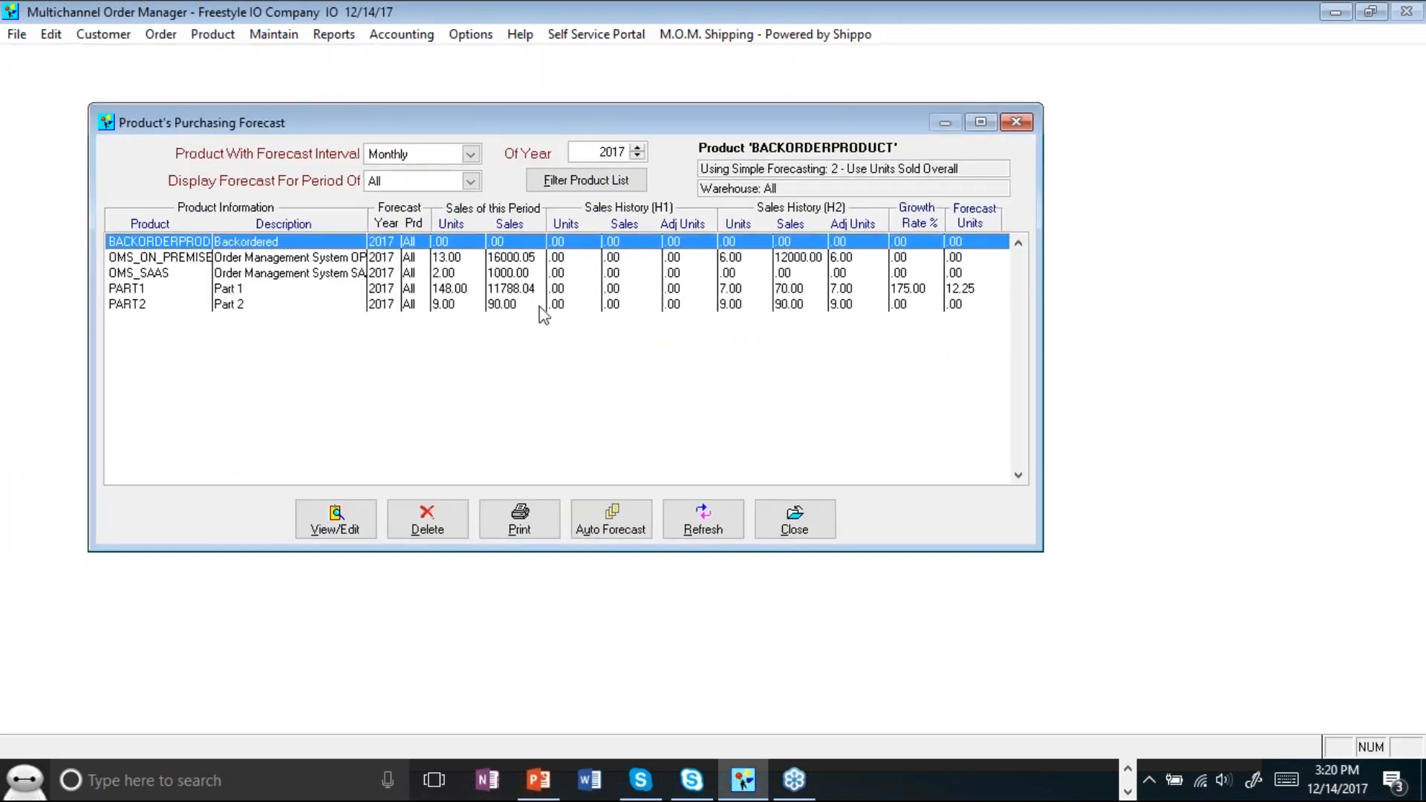
pyautogui.click(283, 290)
pyautogui.click(351, 520)
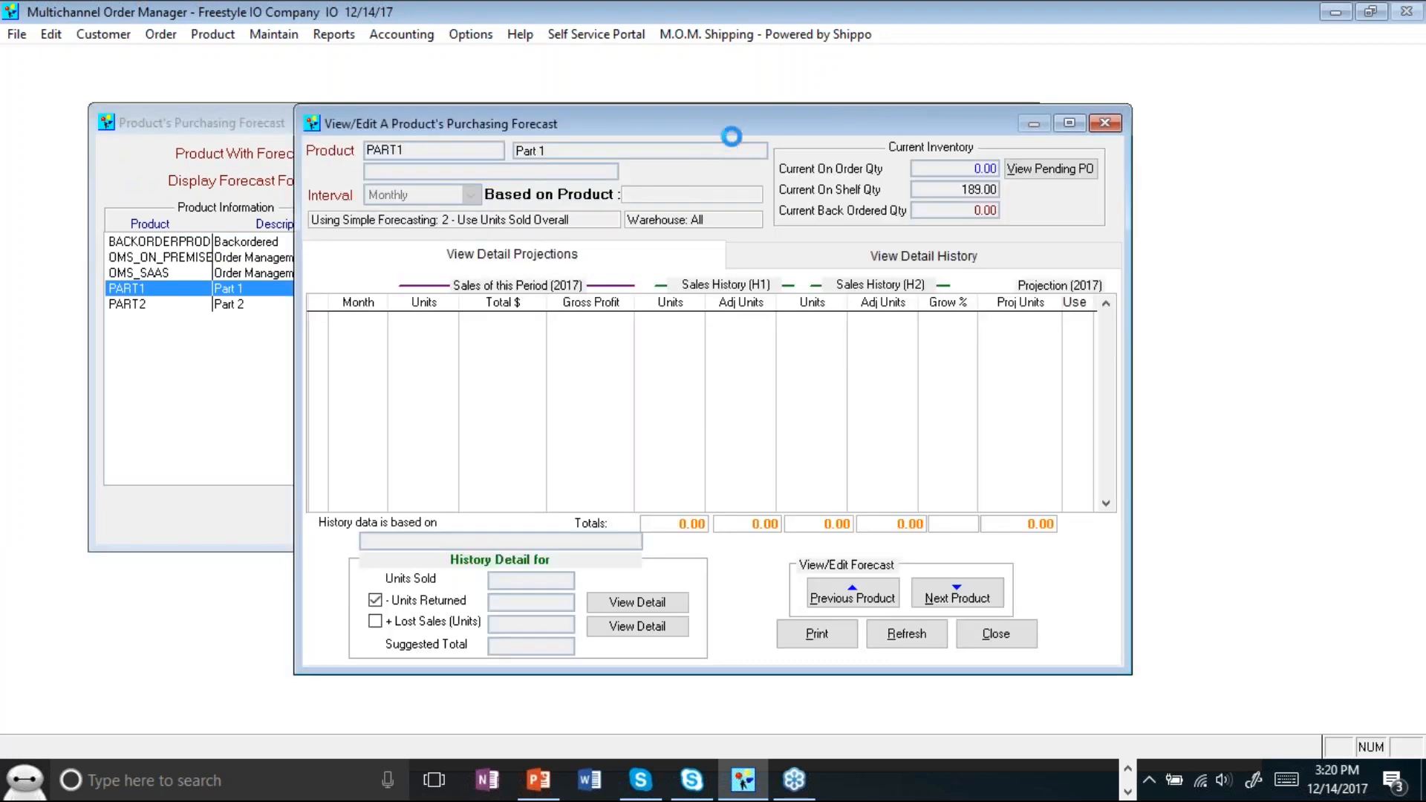
pyautogui.moveTo(692, 119); pyautogui.dragTo(537, 82)
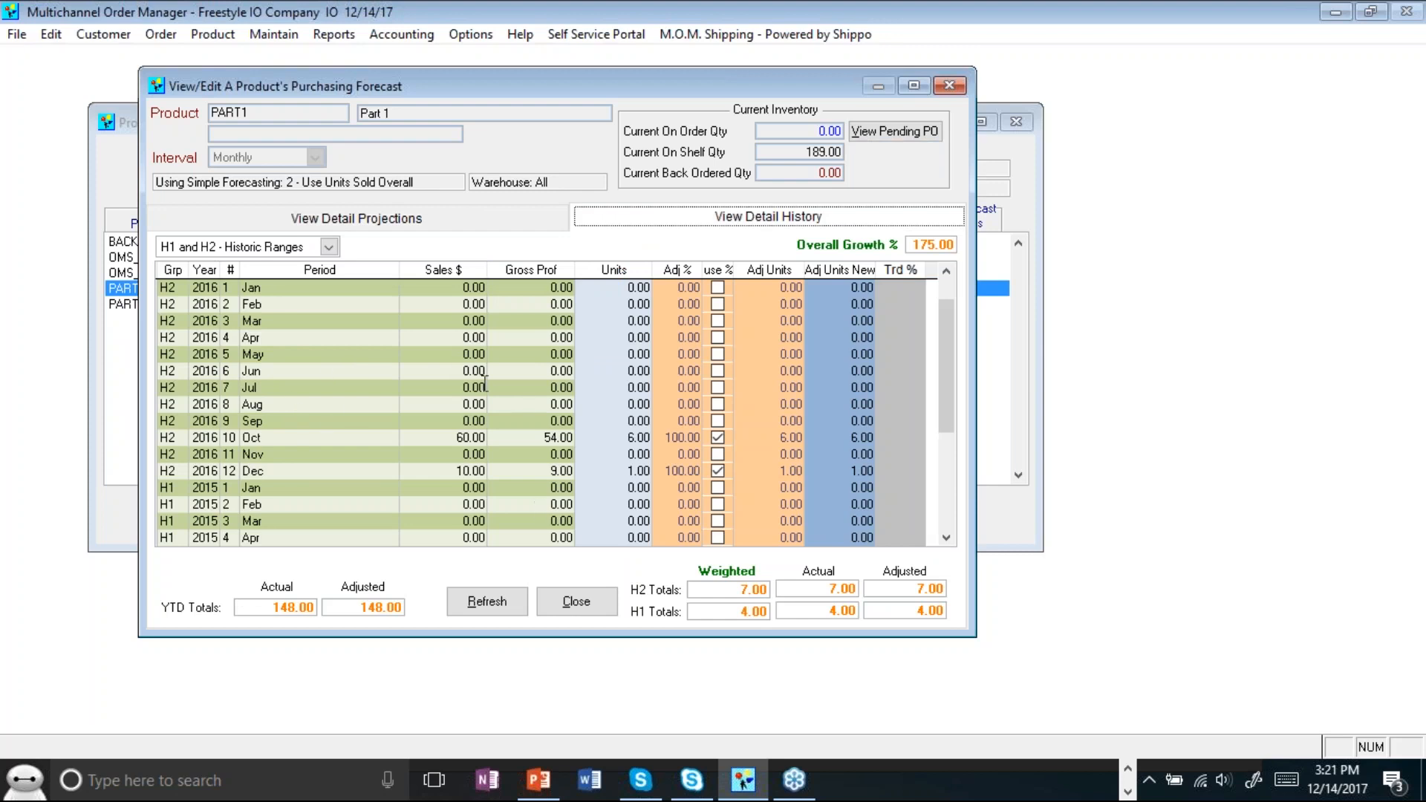
# Examine PART1's October and November 2016 rows in the forecast history and close its forecast details.
pyautogui.click(767, 453)
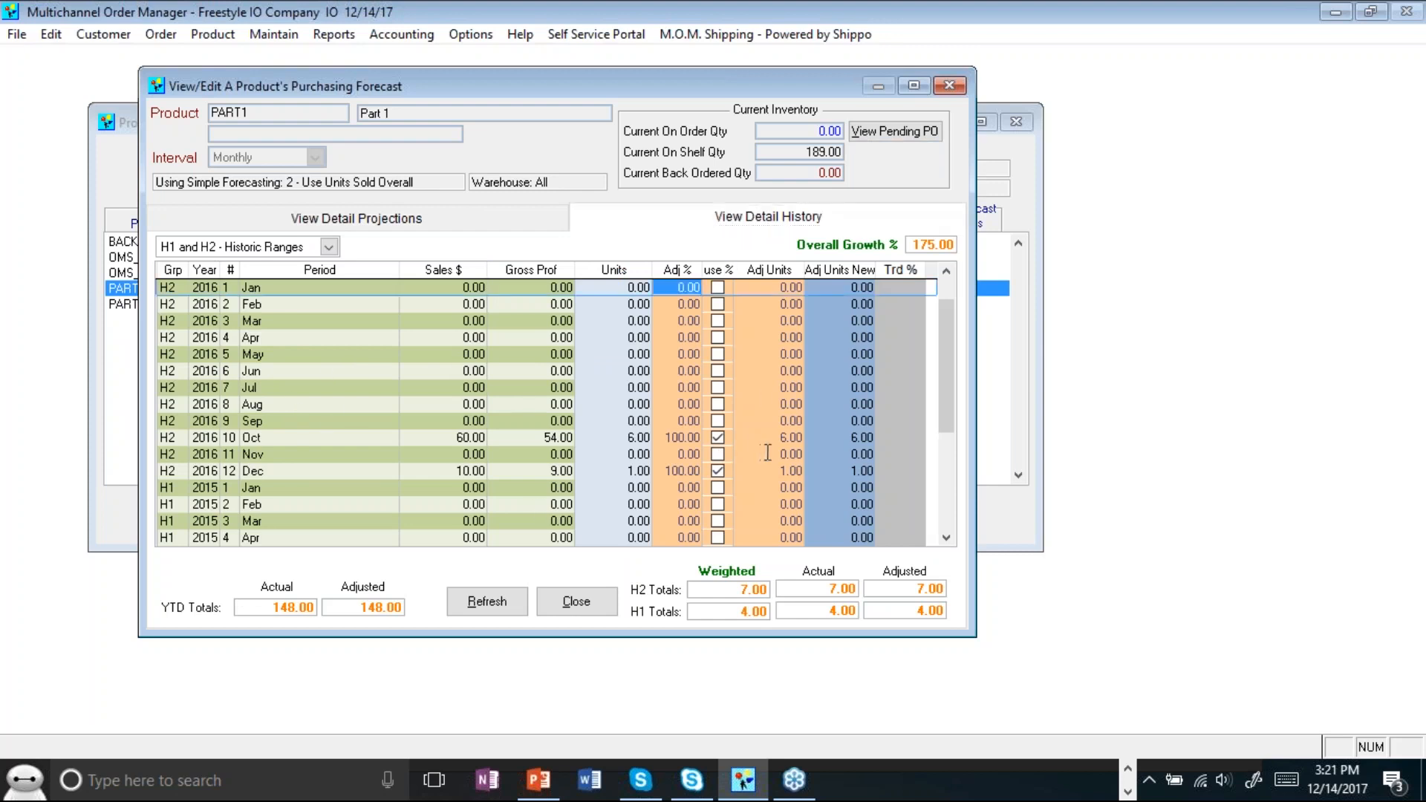
pyautogui.click(769, 453)
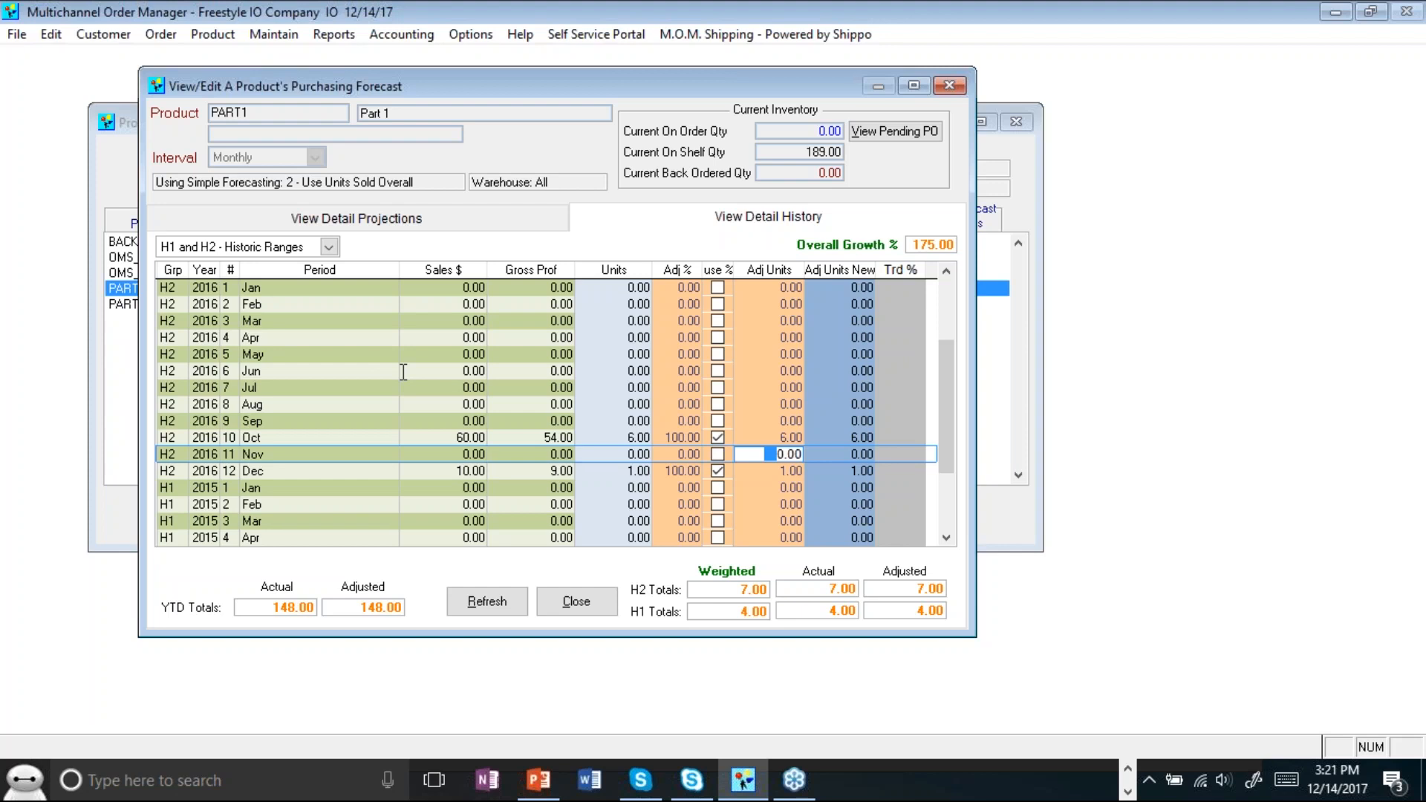
pyautogui.click(453, 438)
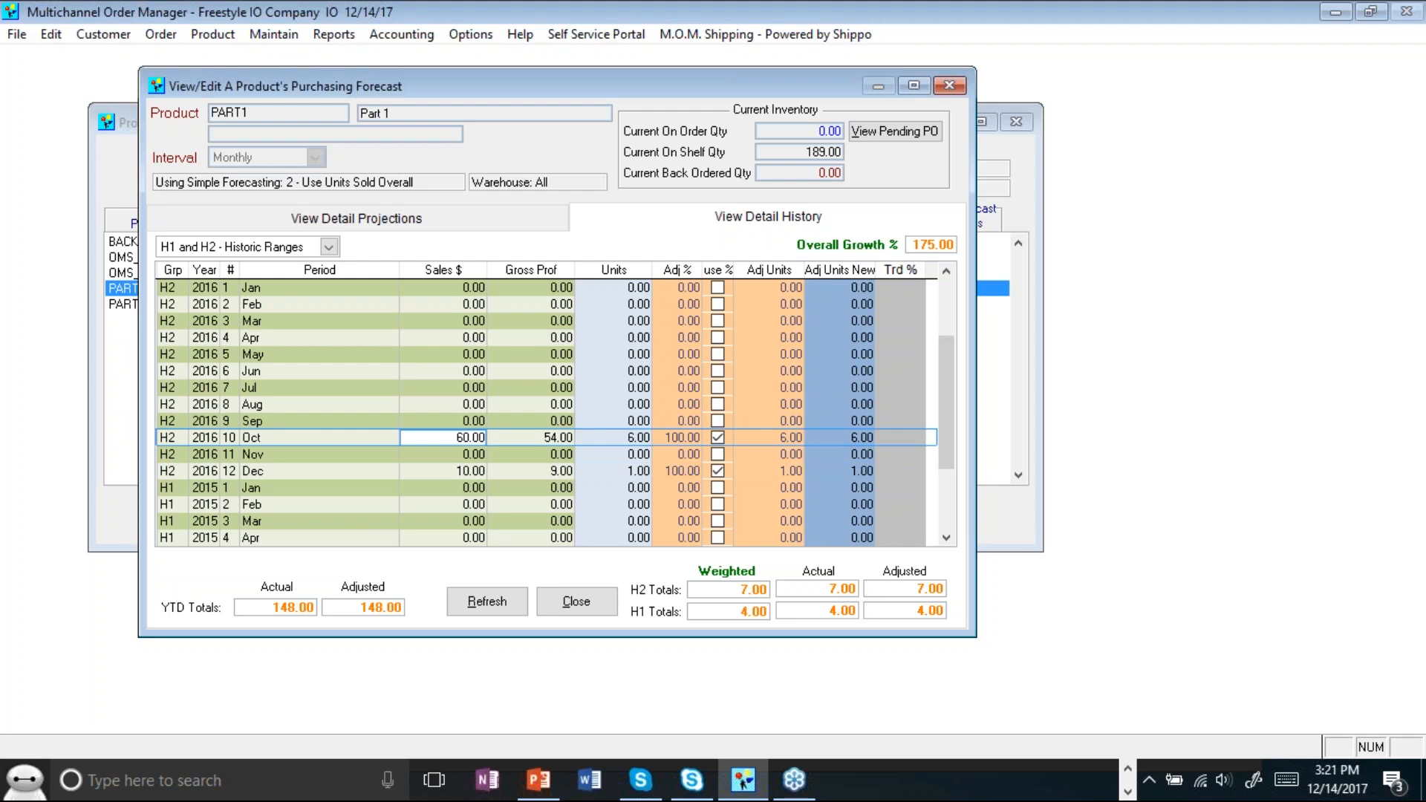
pyautogui.click(738, 436)
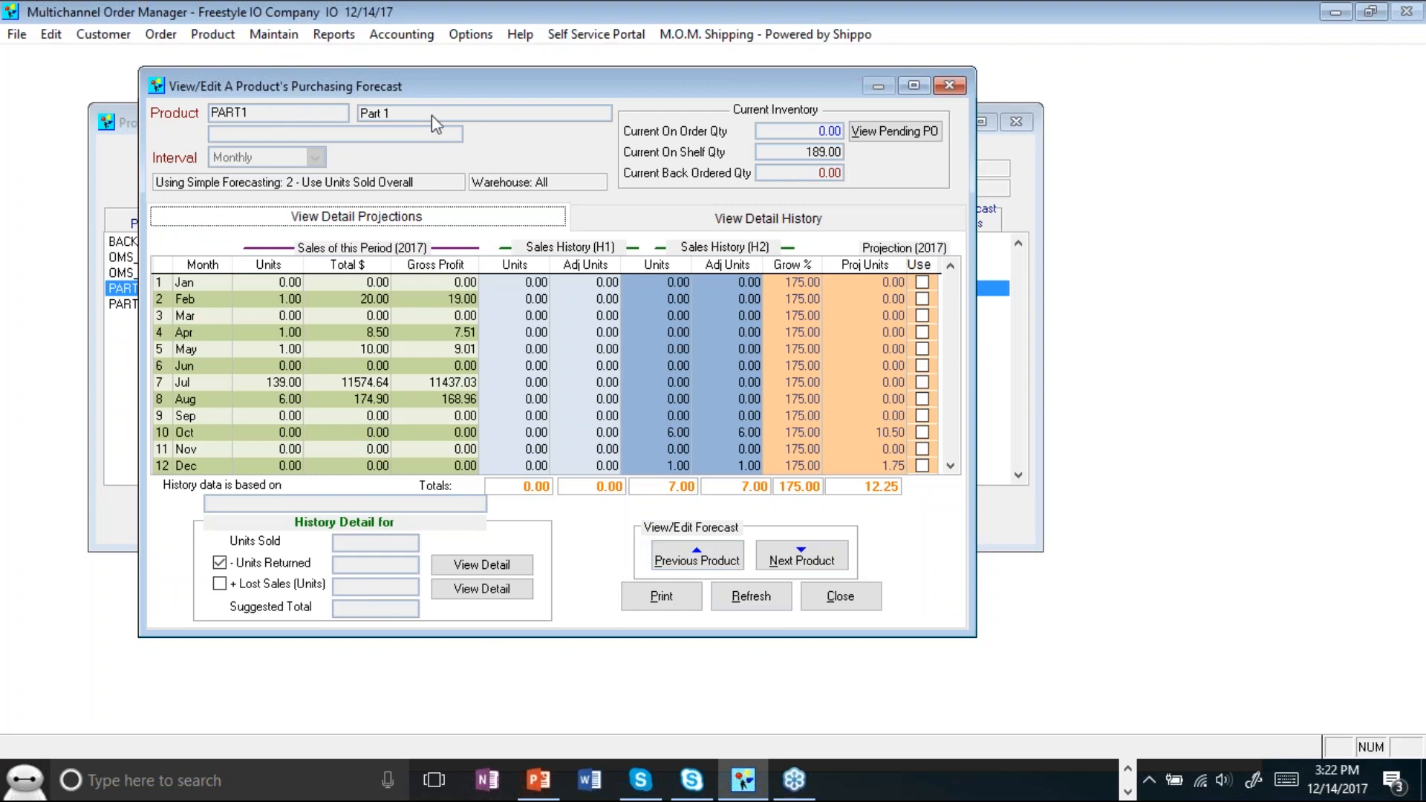
pyautogui.click(840, 601)
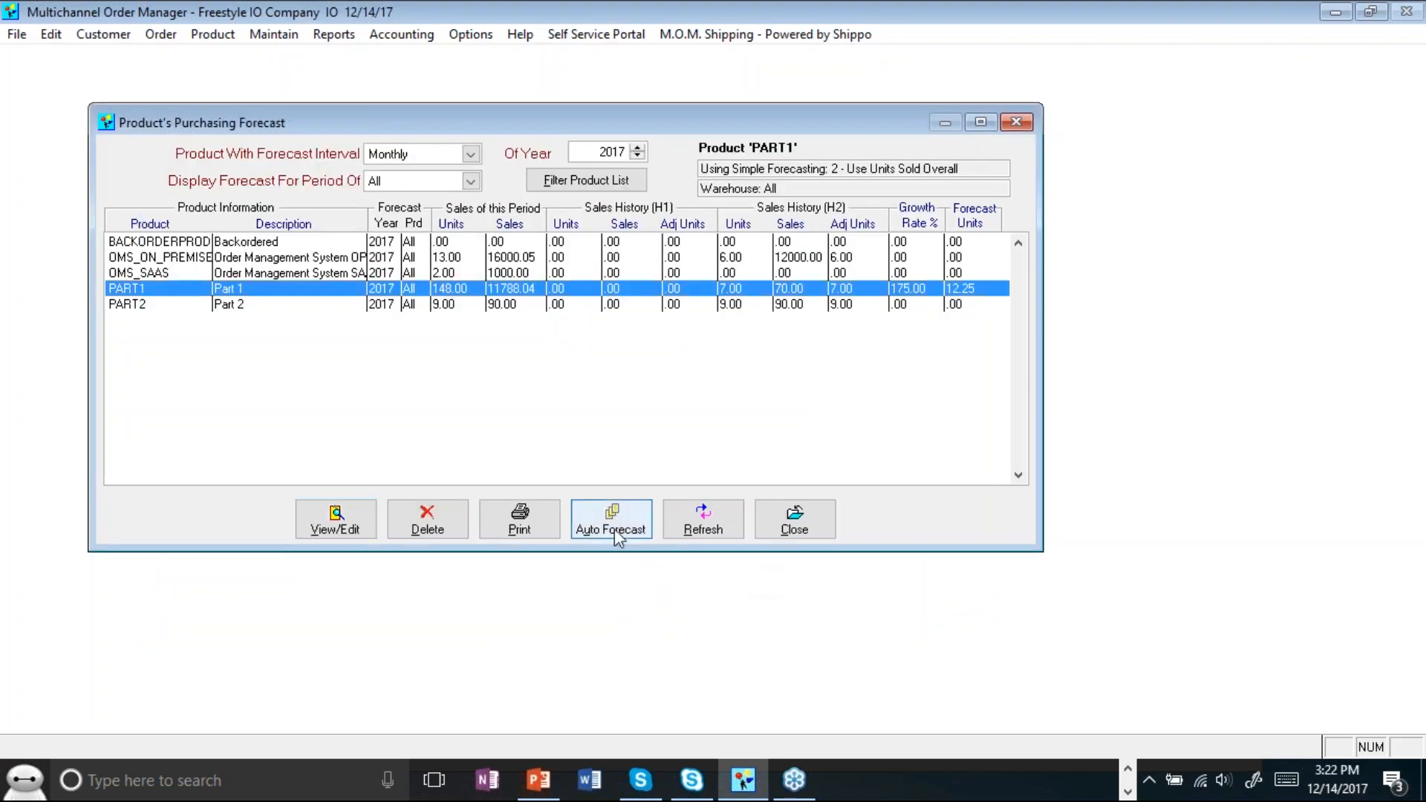
# Start an auto forecast with Adjusted Units Sold and Growth both set to 120%.
pyautogui.click(626, 532)
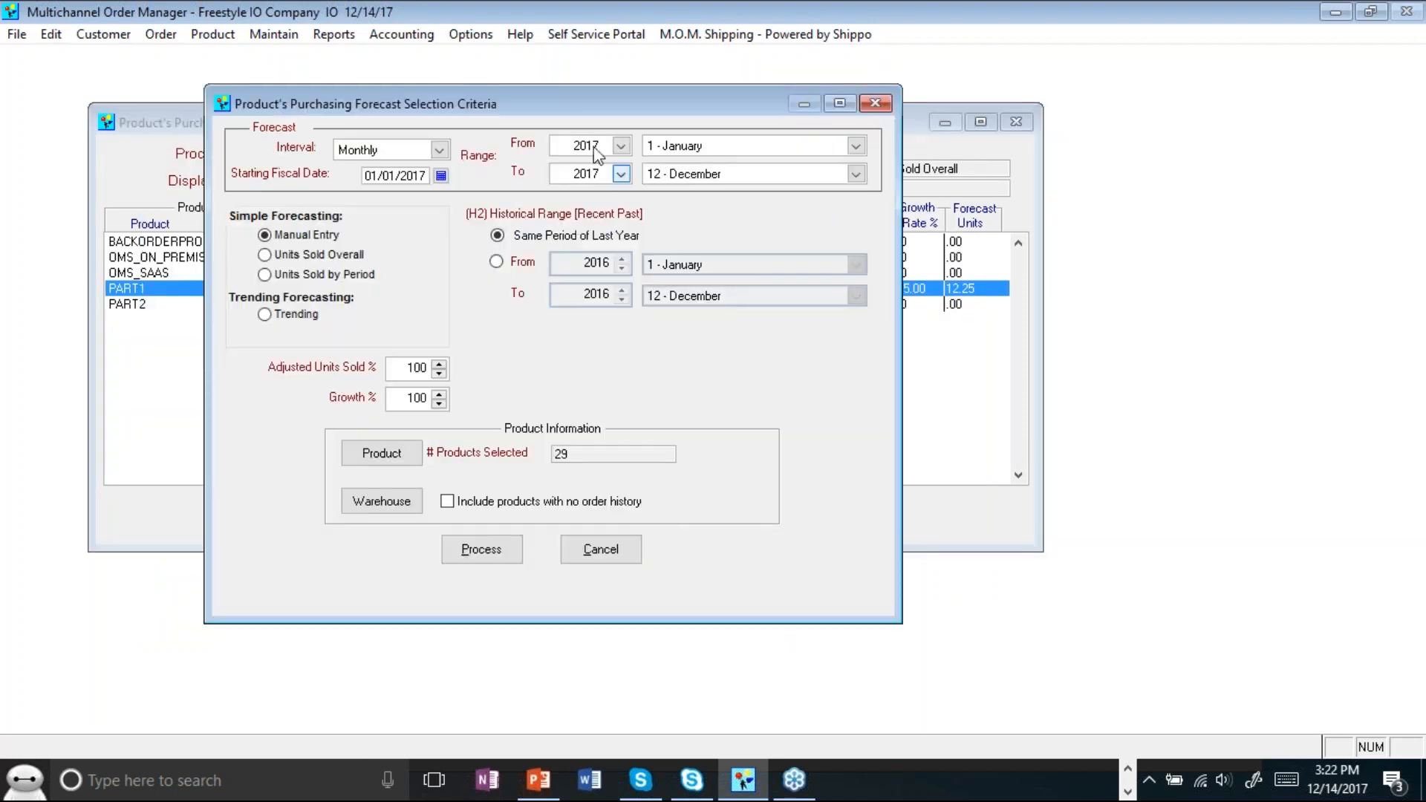
pyautogui.moveTo(586, 95); pyautogui.dragTo(521, 82)
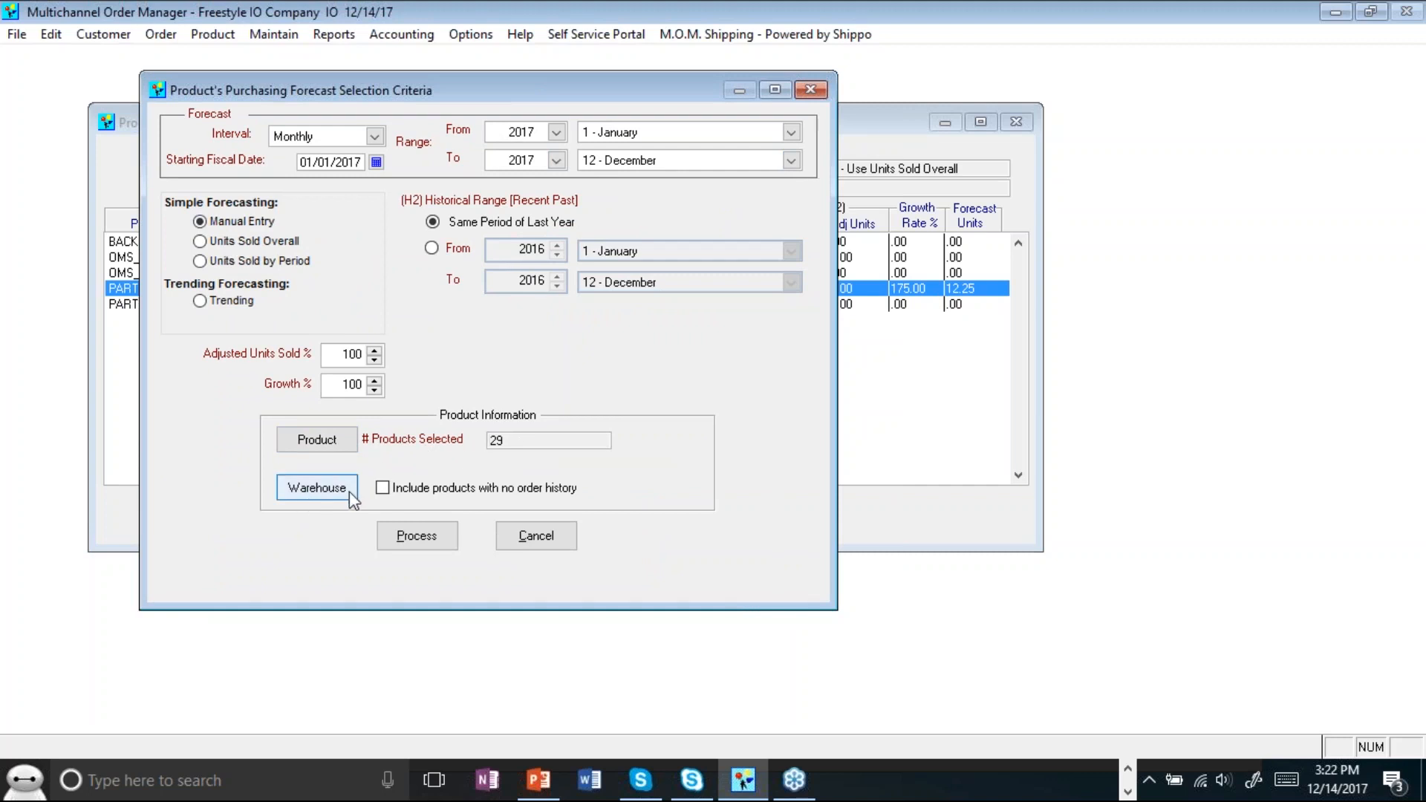
pyautogui.click(324, 355)
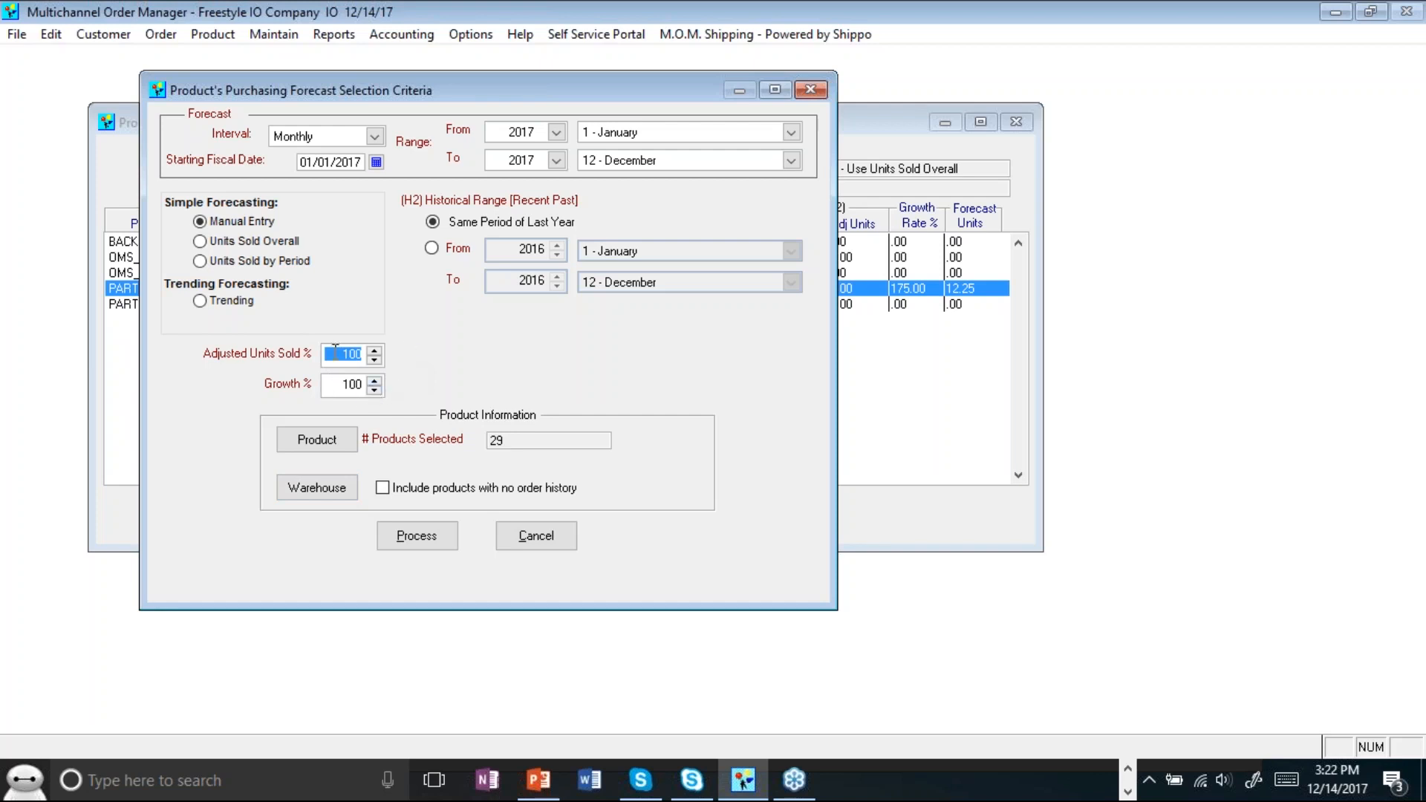
pyautogui.write('120')
pyautogui.press('Tab')
pyautogui.write('120')
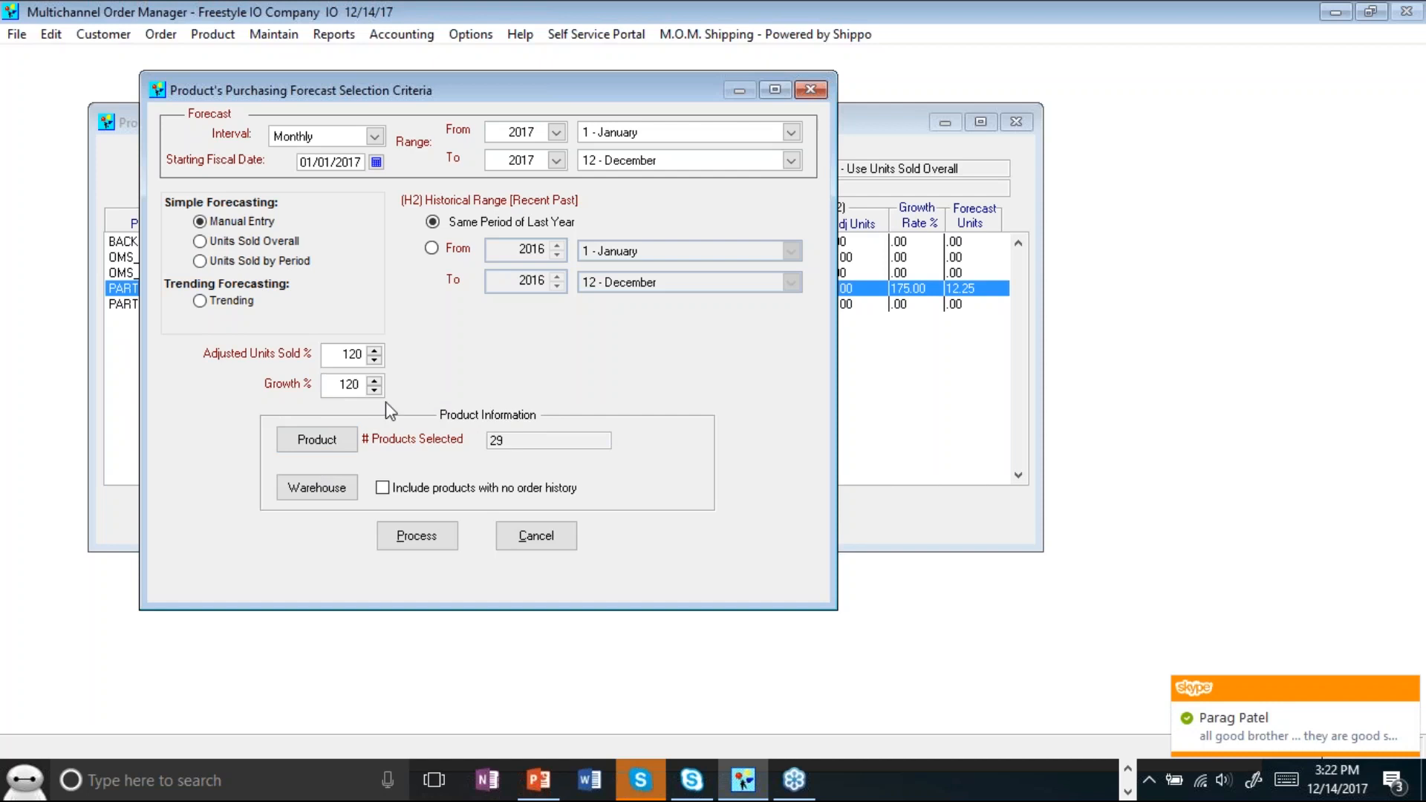
# Compare the Units Sold Overall and Units Sold by Period methods for simple forecasting, ending on Units Sold by Period.
pyautogui.click(239, 242)
pyautogui.click(245, 262)
pyautogui.click(244, 242)
pyautogui.click(275, 261)
pyautogui.click(282, 242)
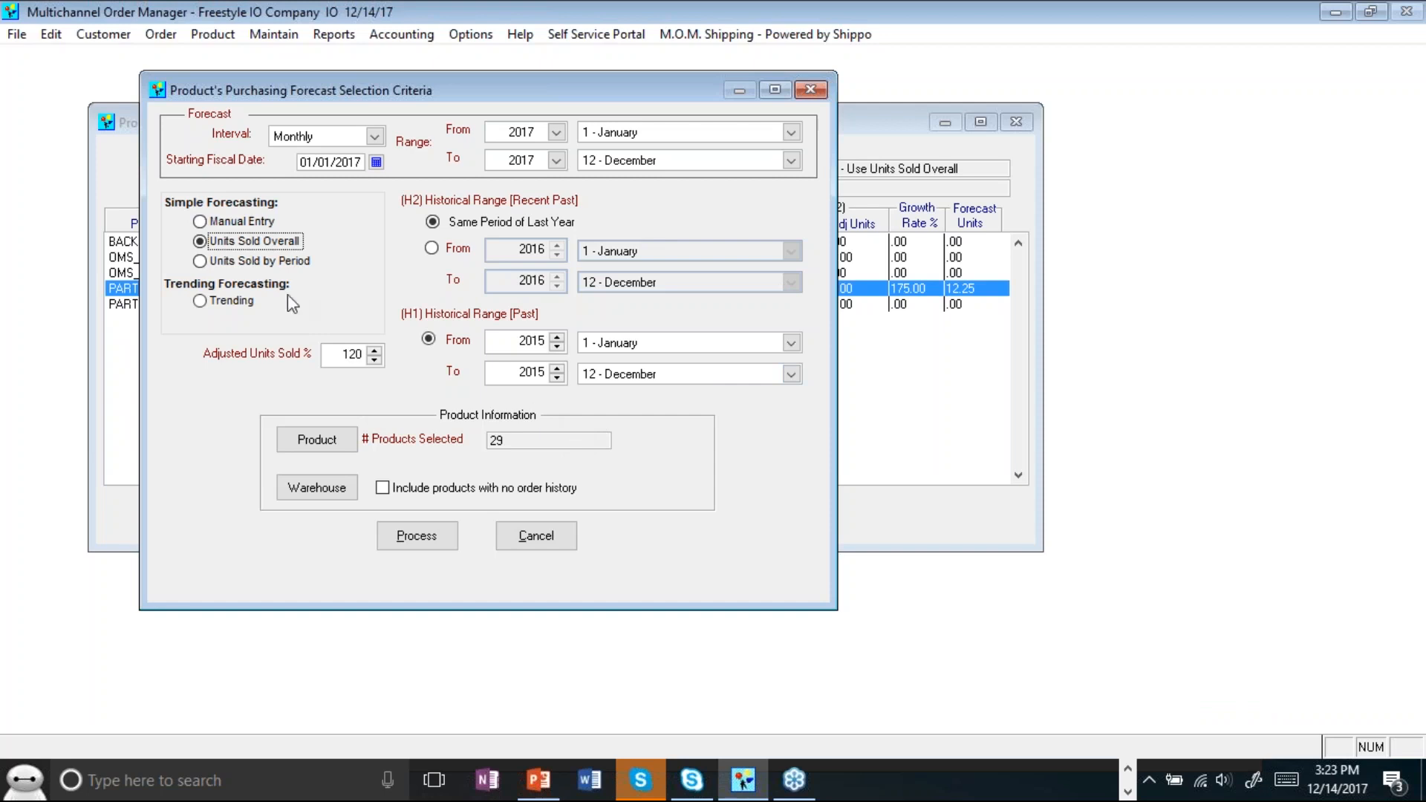
pyautogui.click(270, 263)
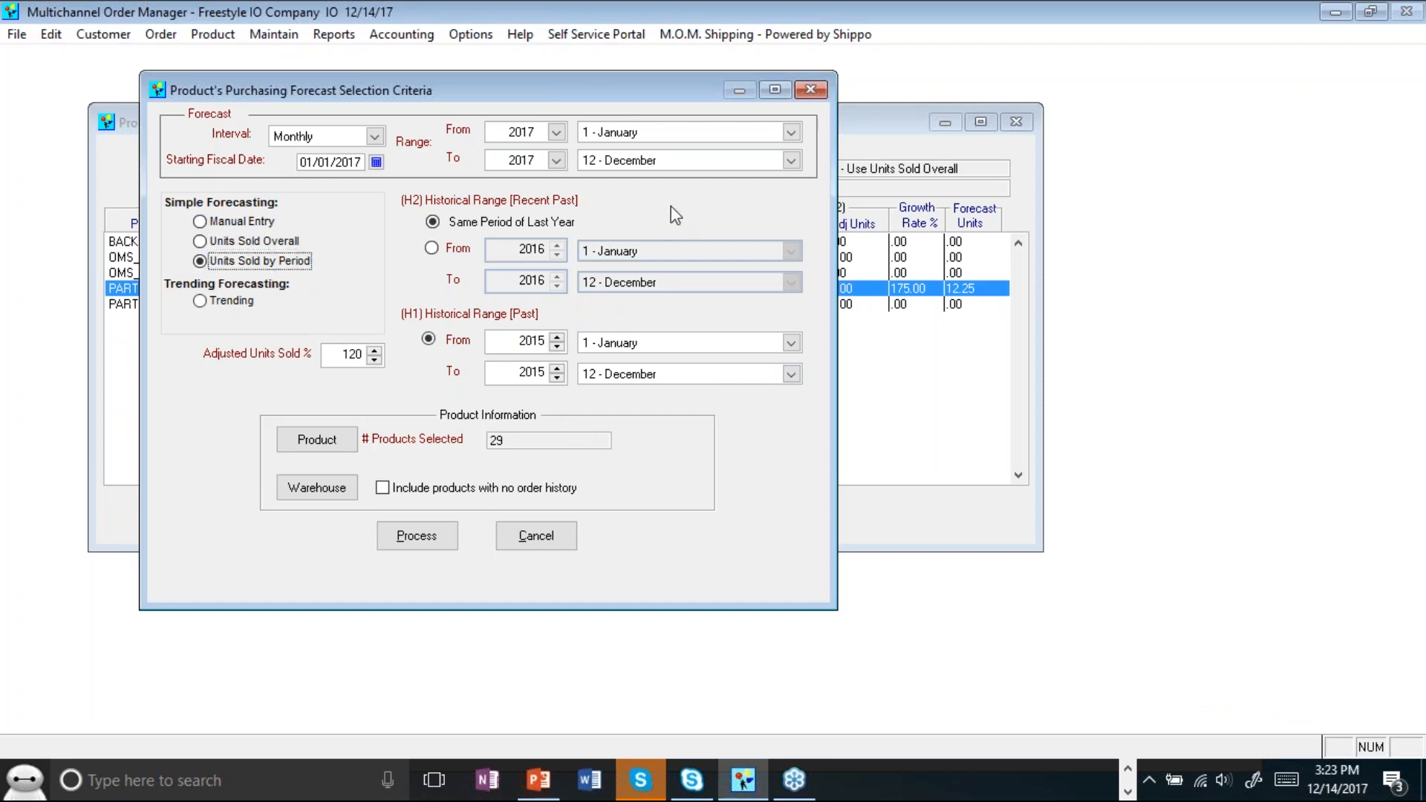
# Try the Trending method with a Monthly interval, then cancel the auto forecast and close the purchasing forecast.
pyautogui.click(292, 141)
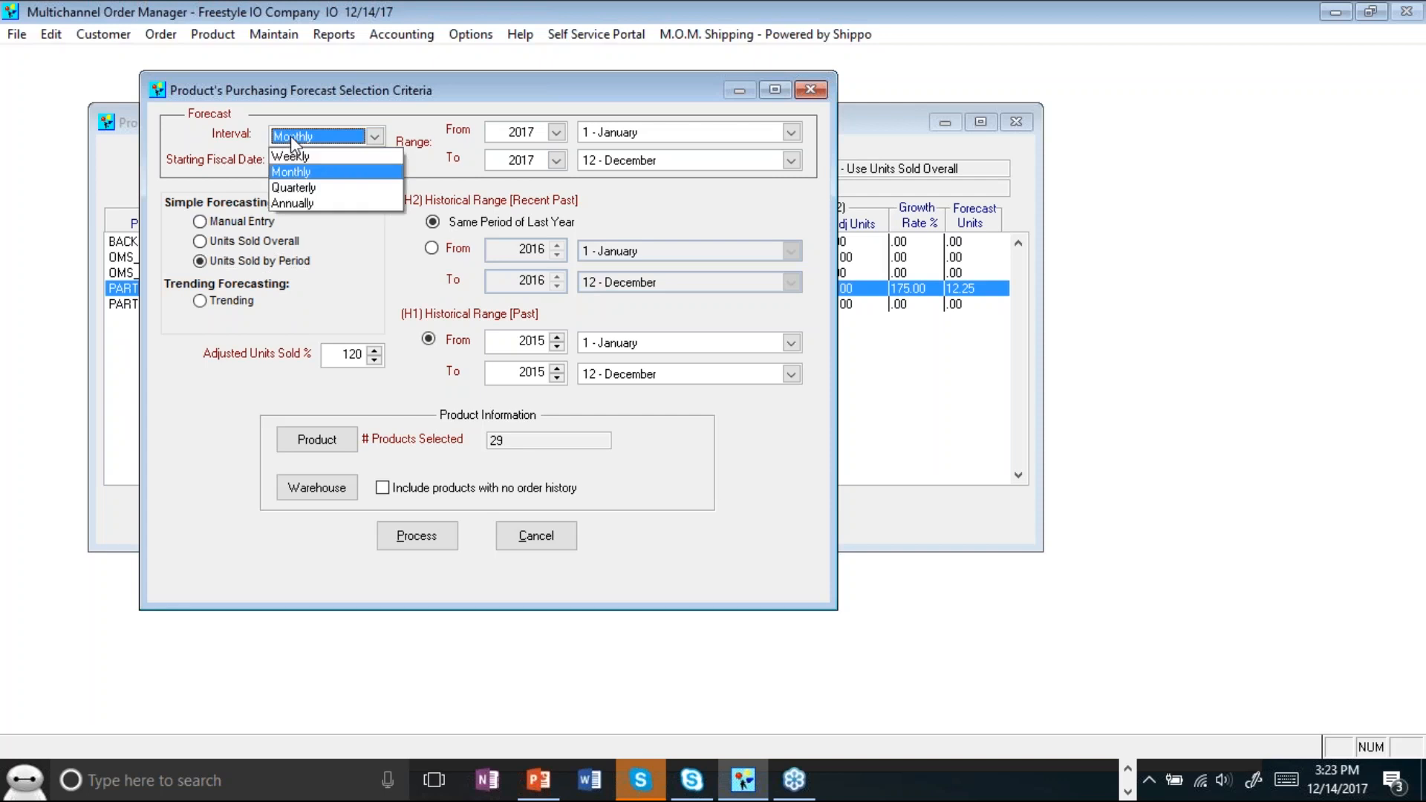
pyautogui.click(338, 172)
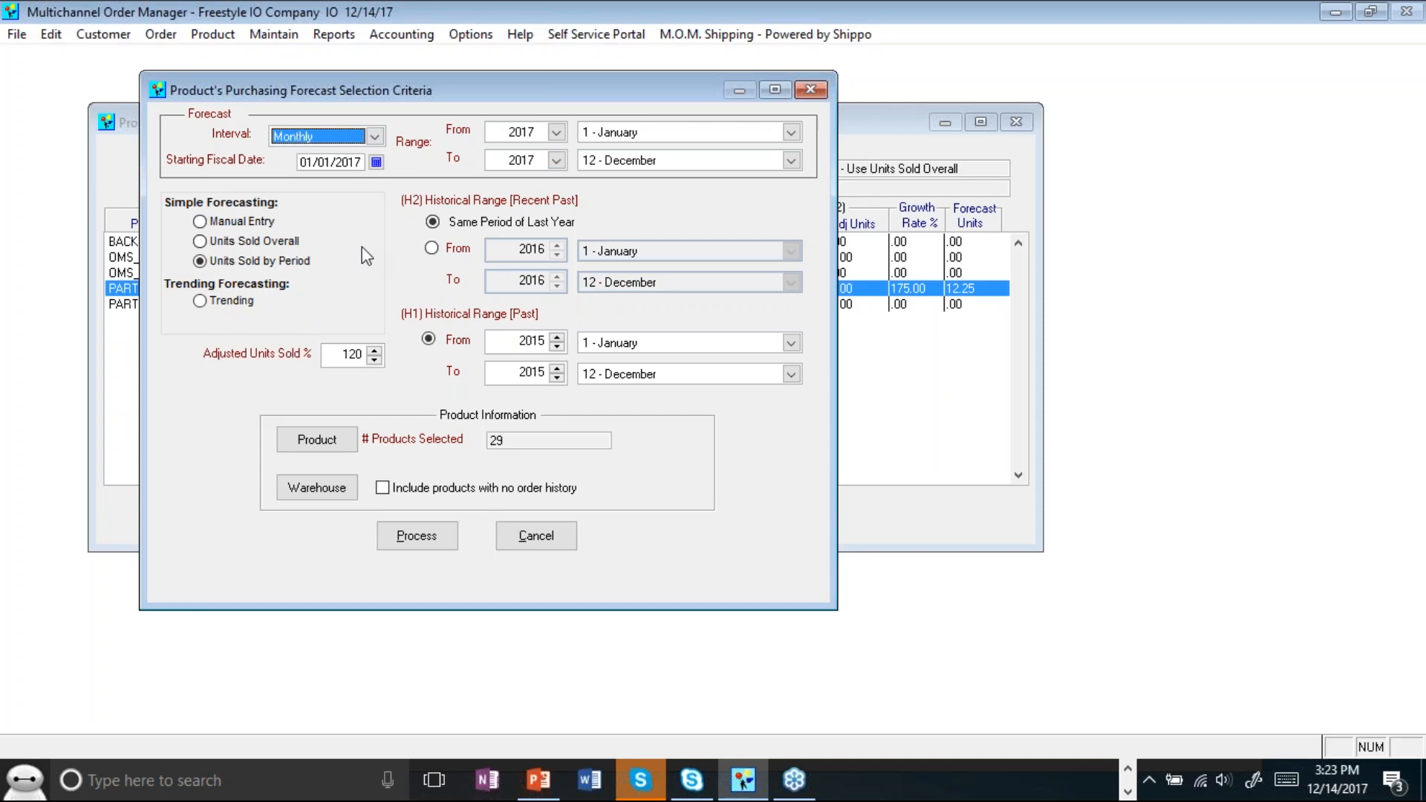
pyautogui.click(239, 303)
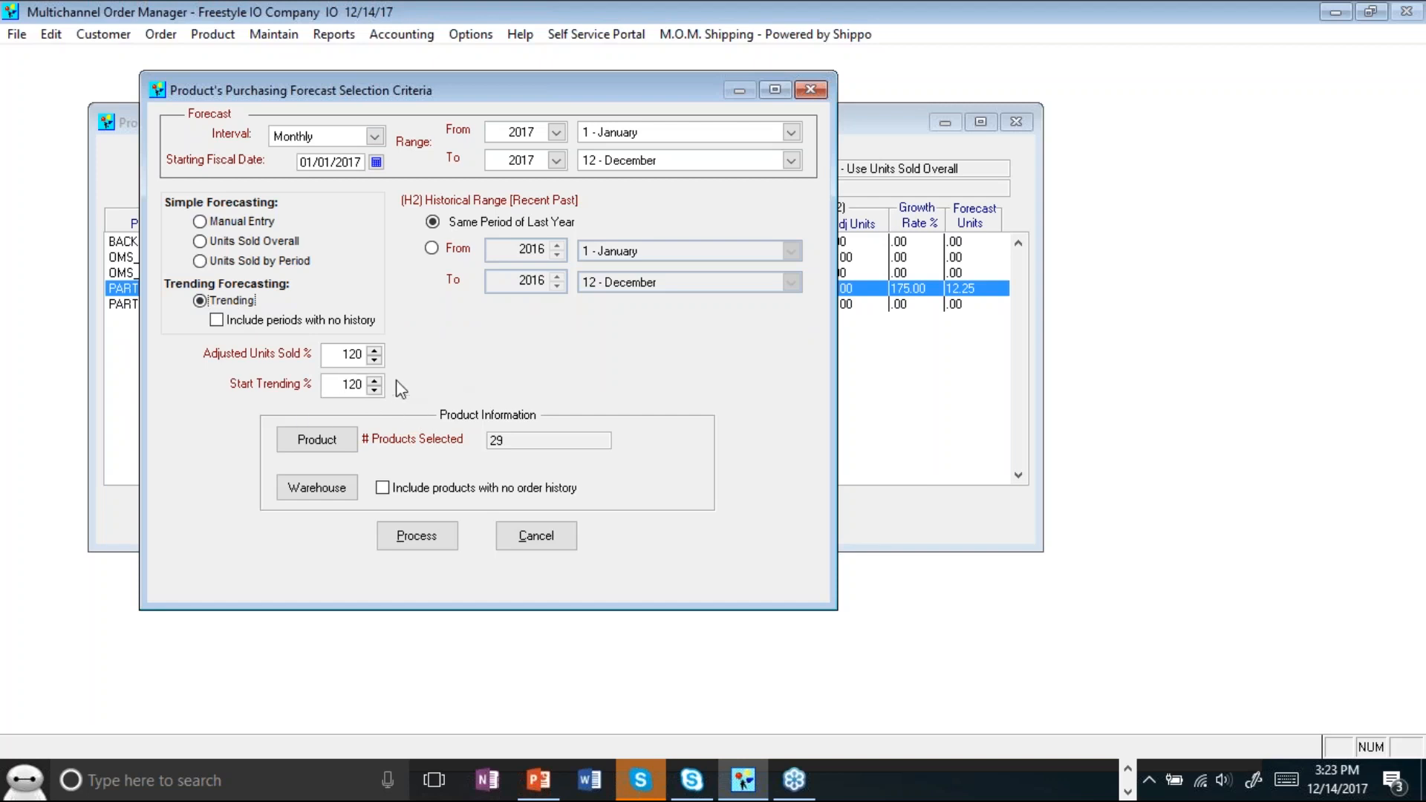
pyautogui.click(334, 386)
pyautogui.click(536, 535)
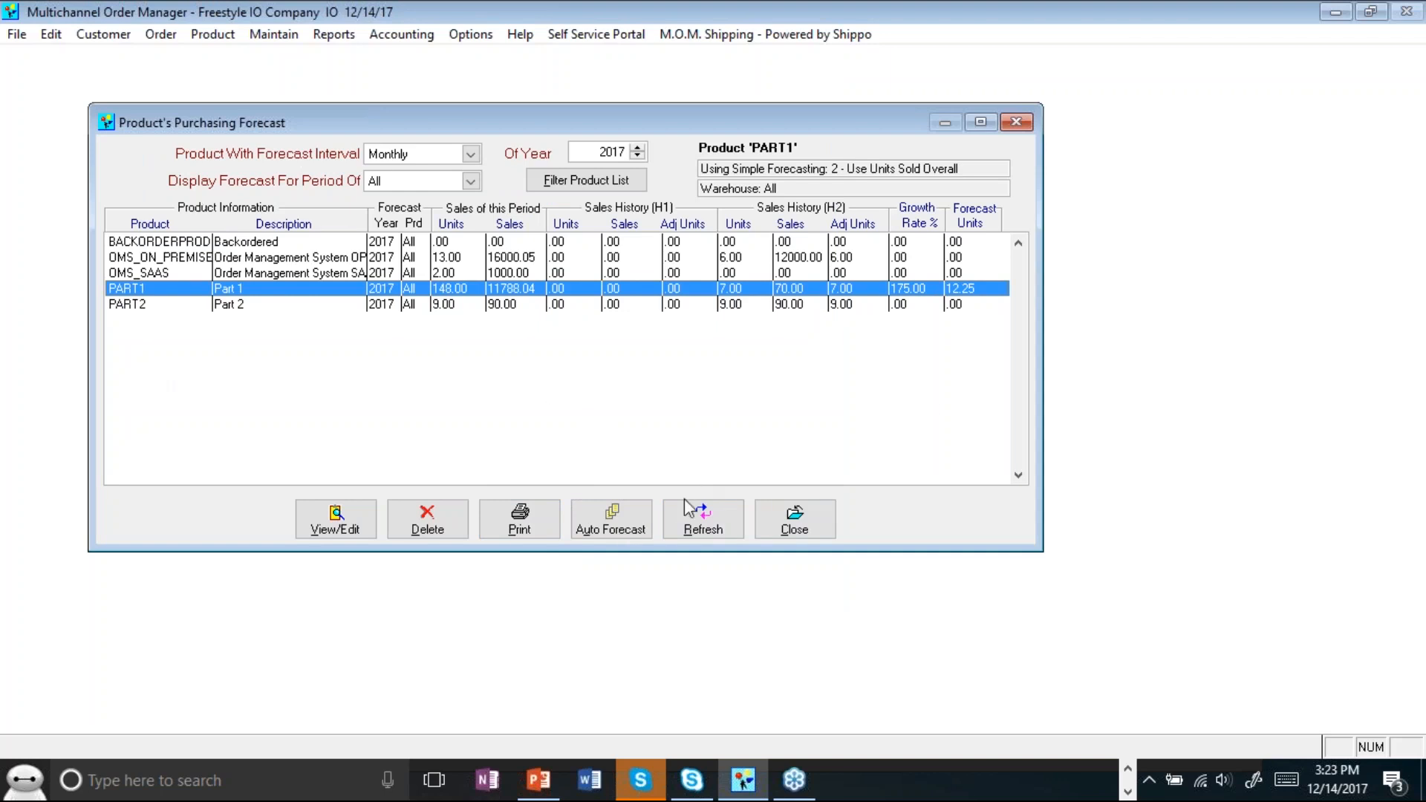
pyautogui.click(805, 524)
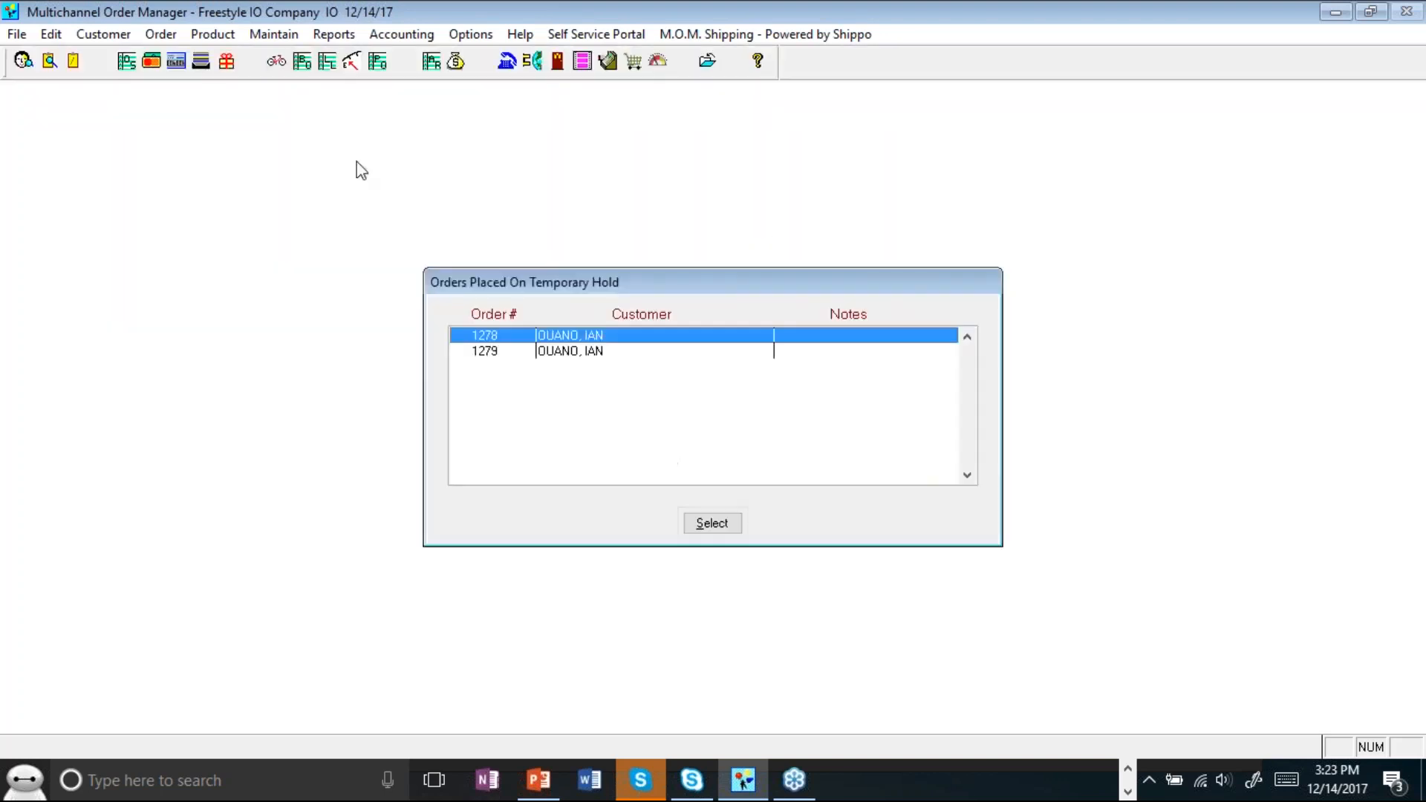
# Start a product order and list the stock items GALAXI 1P, 2P and 3P as items to purchase.
pyautogui.click(326, 61)
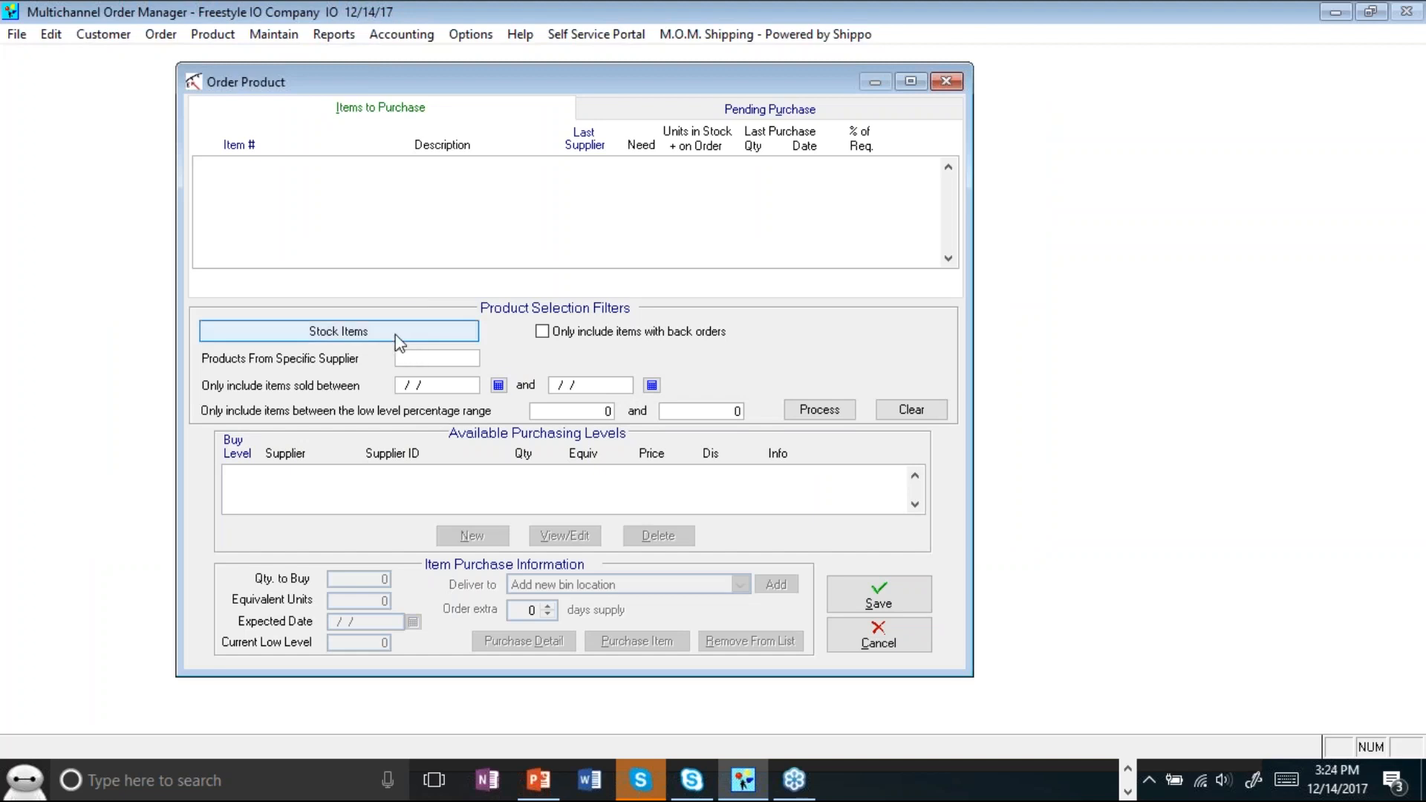
pyautogui.click(401, 336)
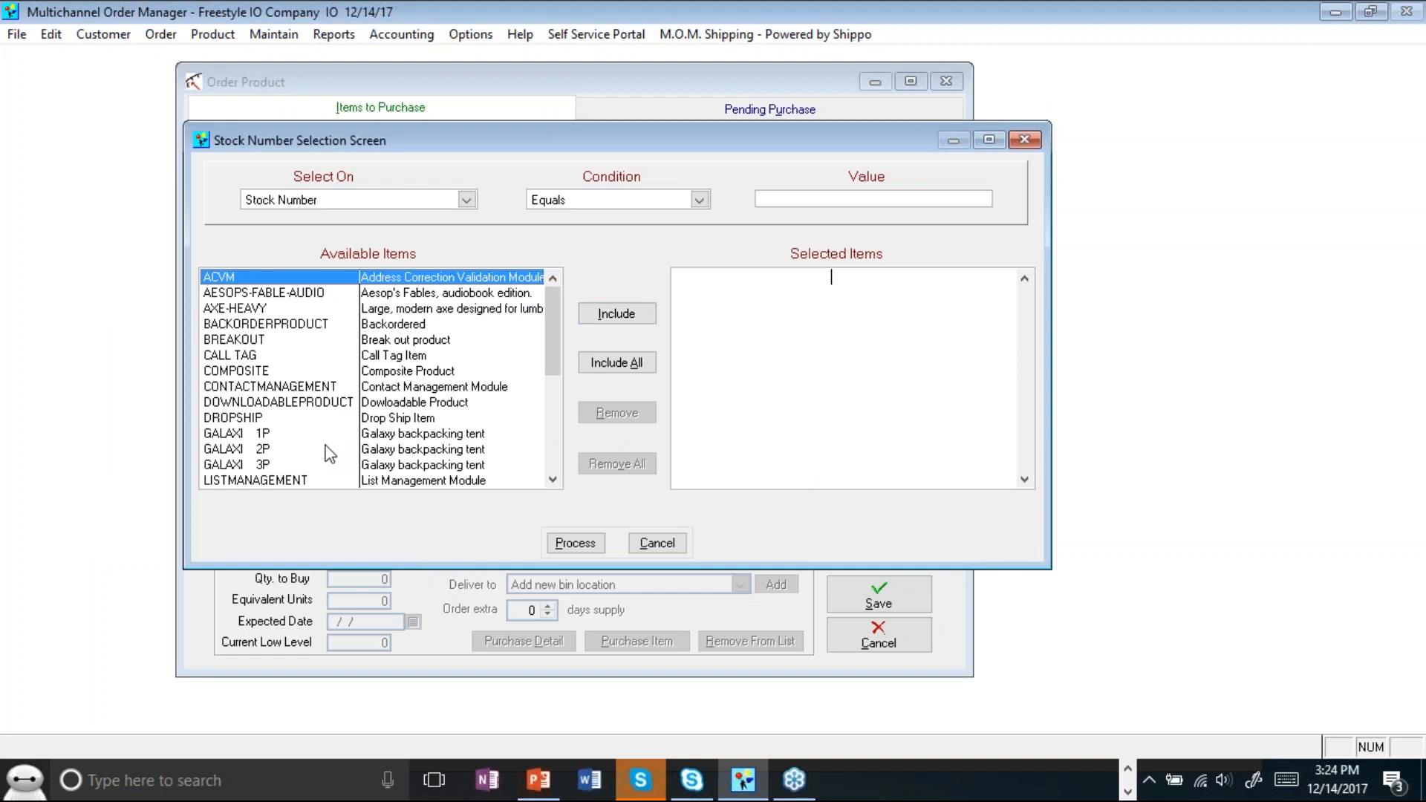
pyautogui.click(288, 449)
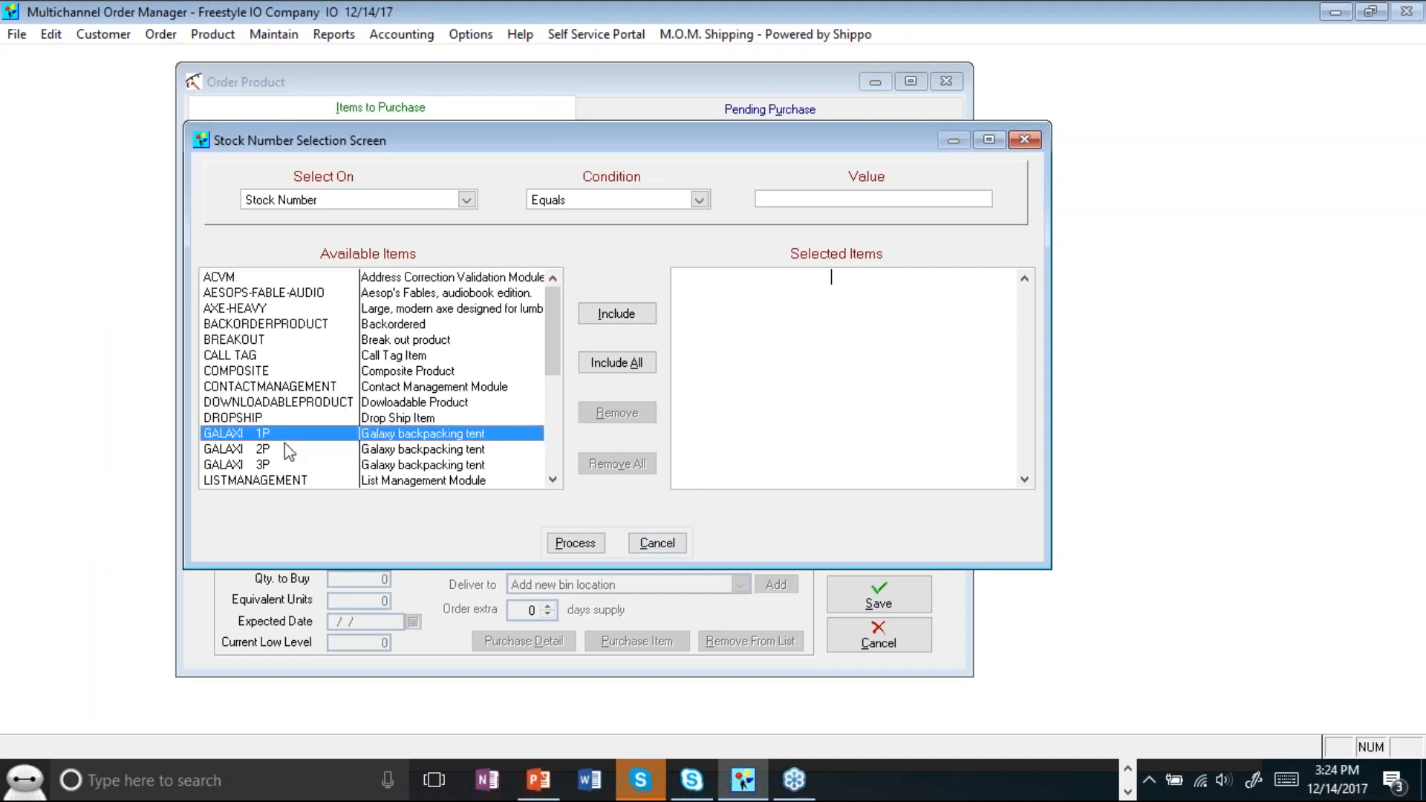
pyautogui.click(616, 313)
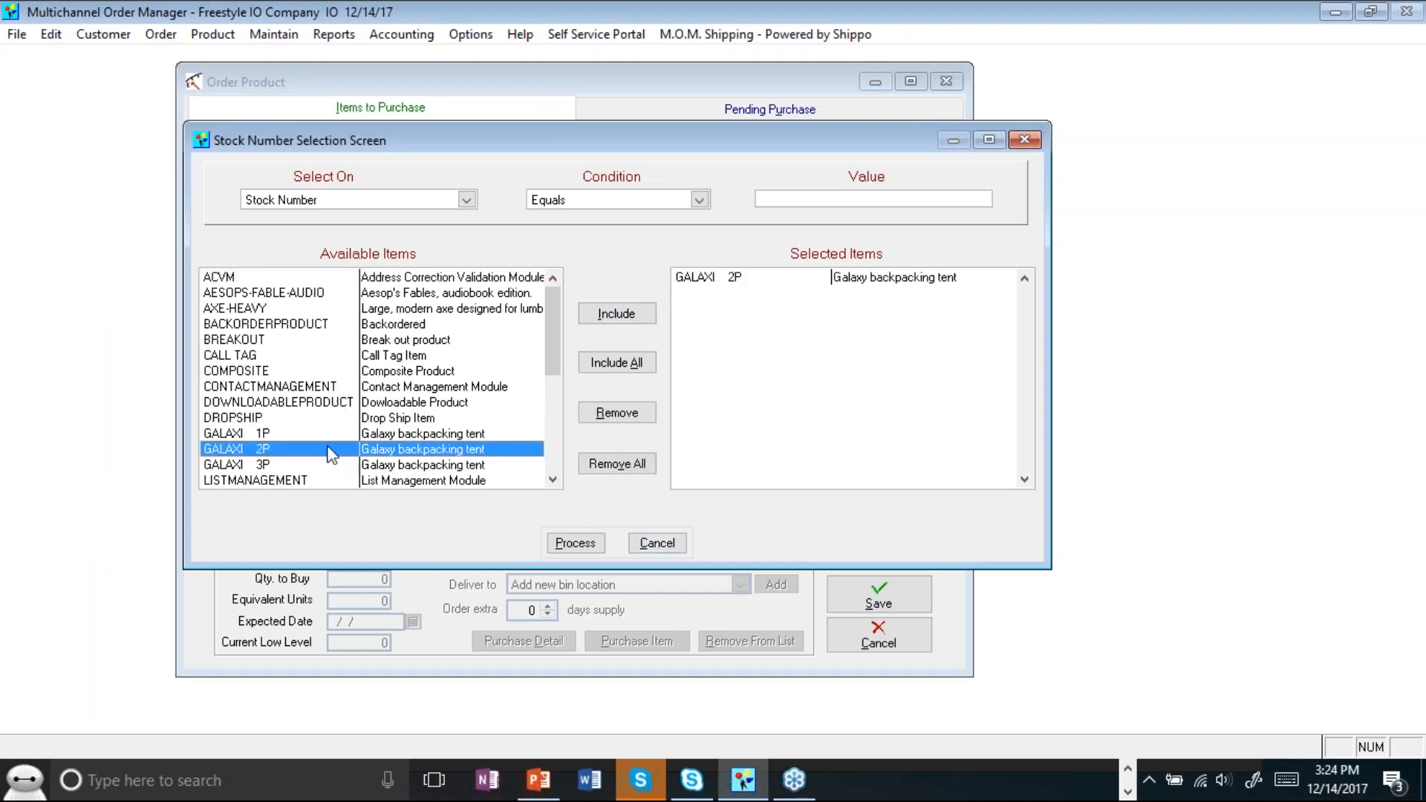
pyautogui.click(277, 436)
pyautogui.click(617, 315)
pyautogui.doubleClick(265, 466)
pyautogui.click(602, 544)
pyautogui.click(821, 417)
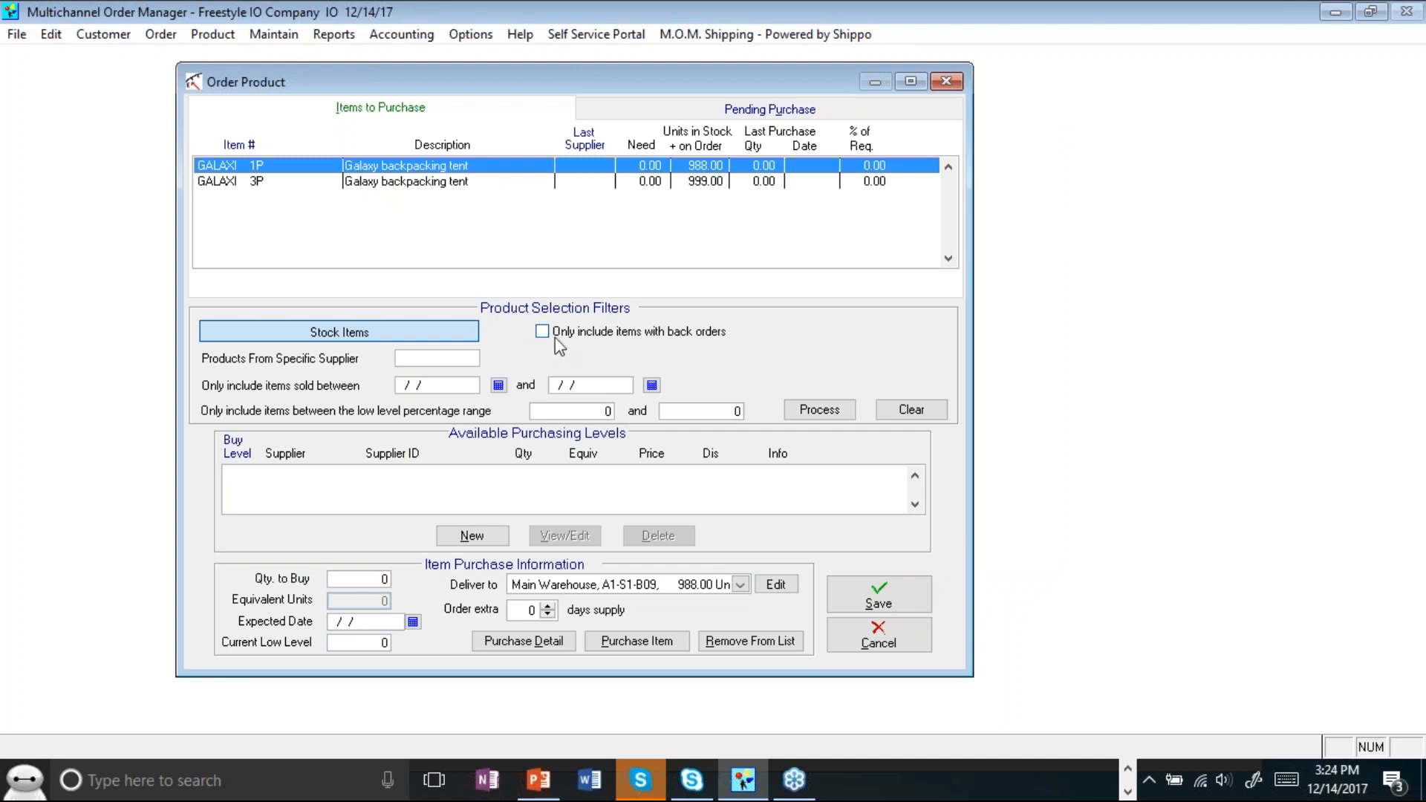
# Clear the stock item selection and list only items with back orders for purchase.
pyautogui.click(921, 409)
pyautogui.click(602, 340)
pyautogui.click(820, 410)
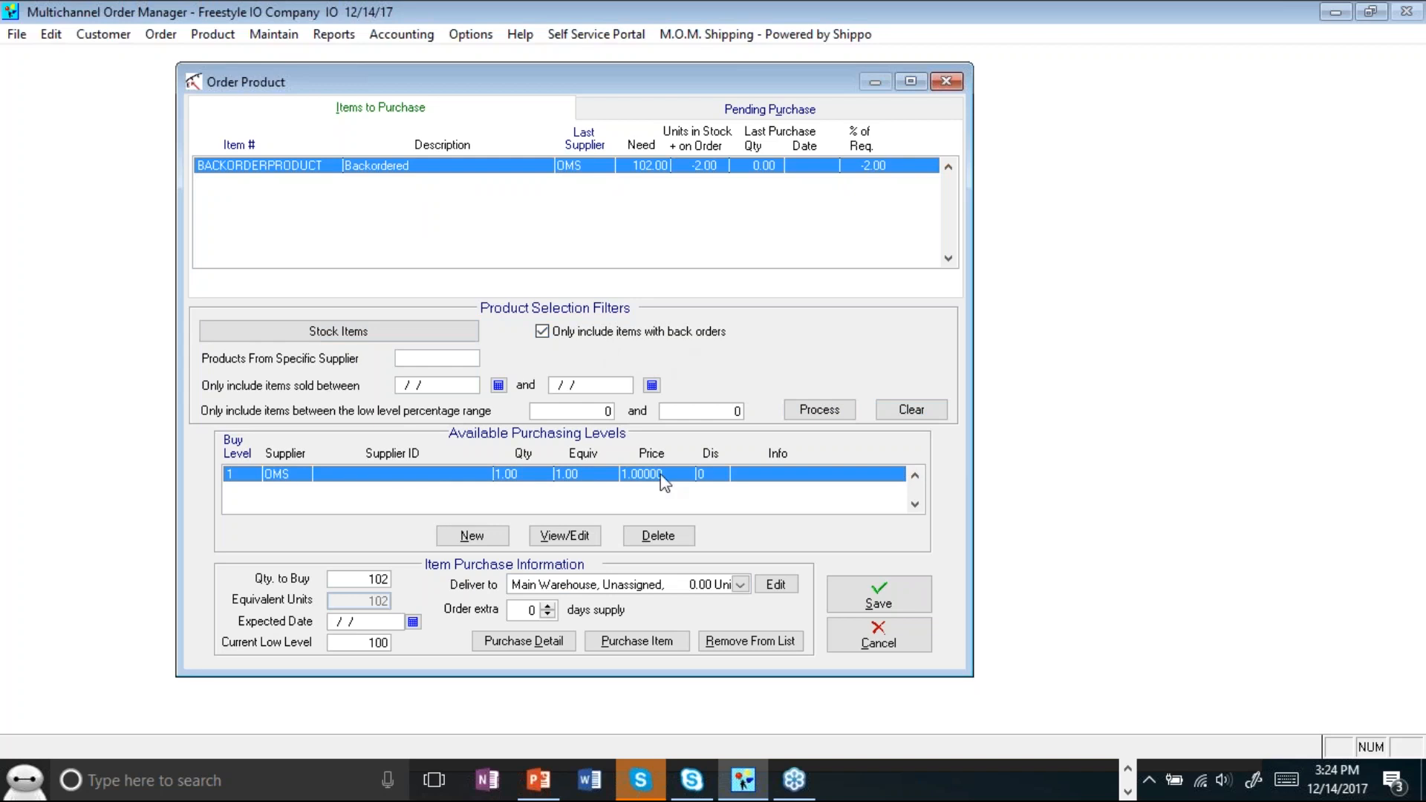
pyautogui.click(895, 410)
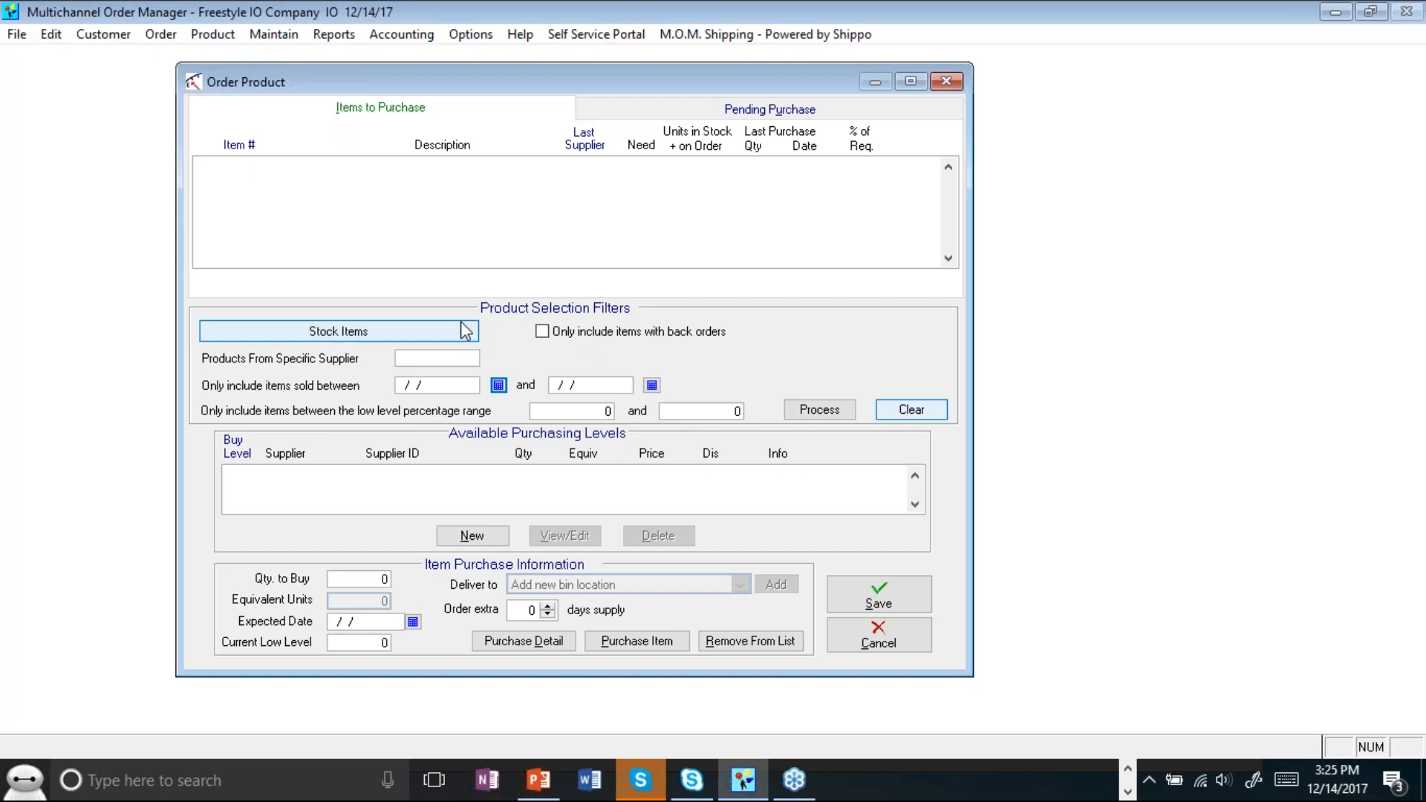
pyautogui.click(594, 333)
pyautogui.click(806, 413)
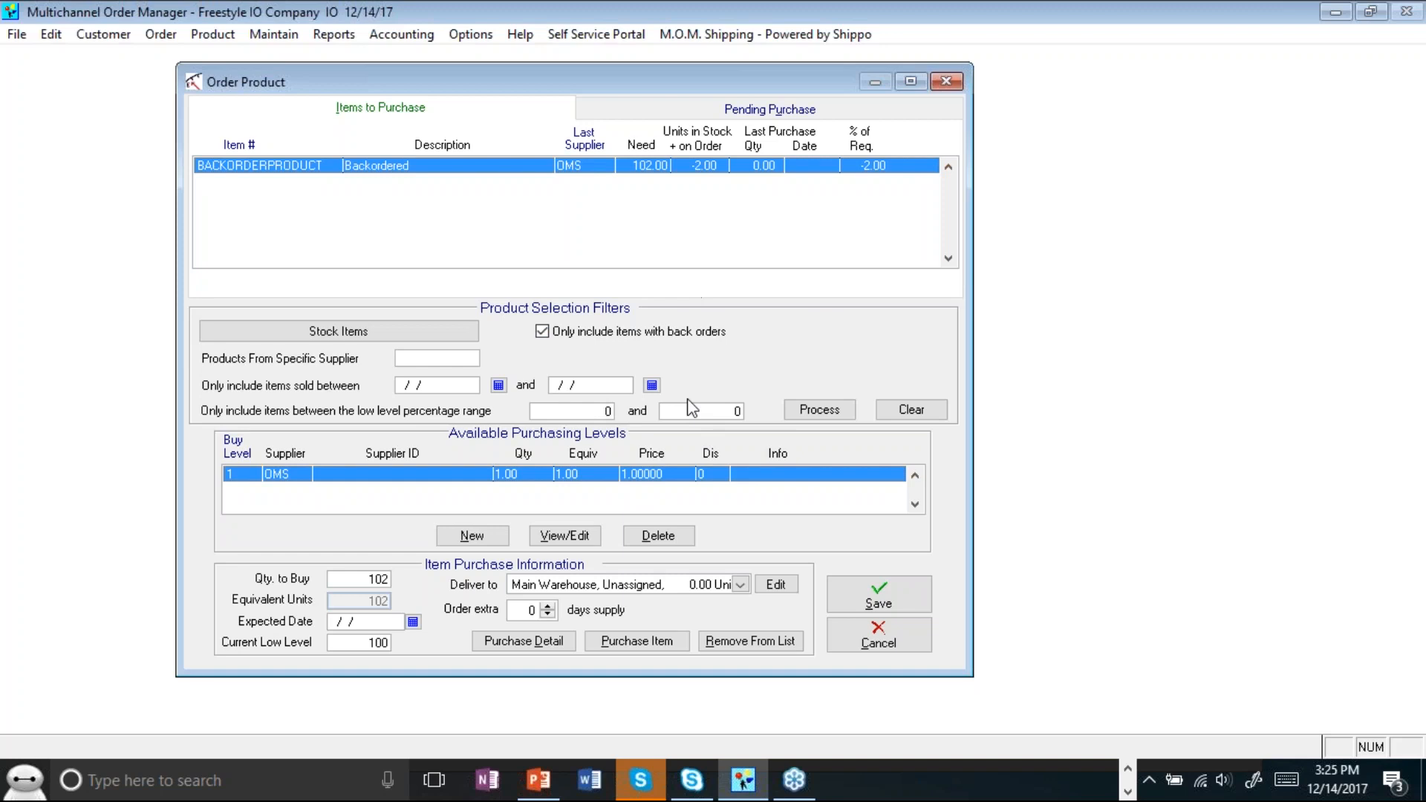
# Review the purchase detail for BACKORDERPRODUCT, then cancel the product order without purchasing.
pyautogui.click(558, 649)
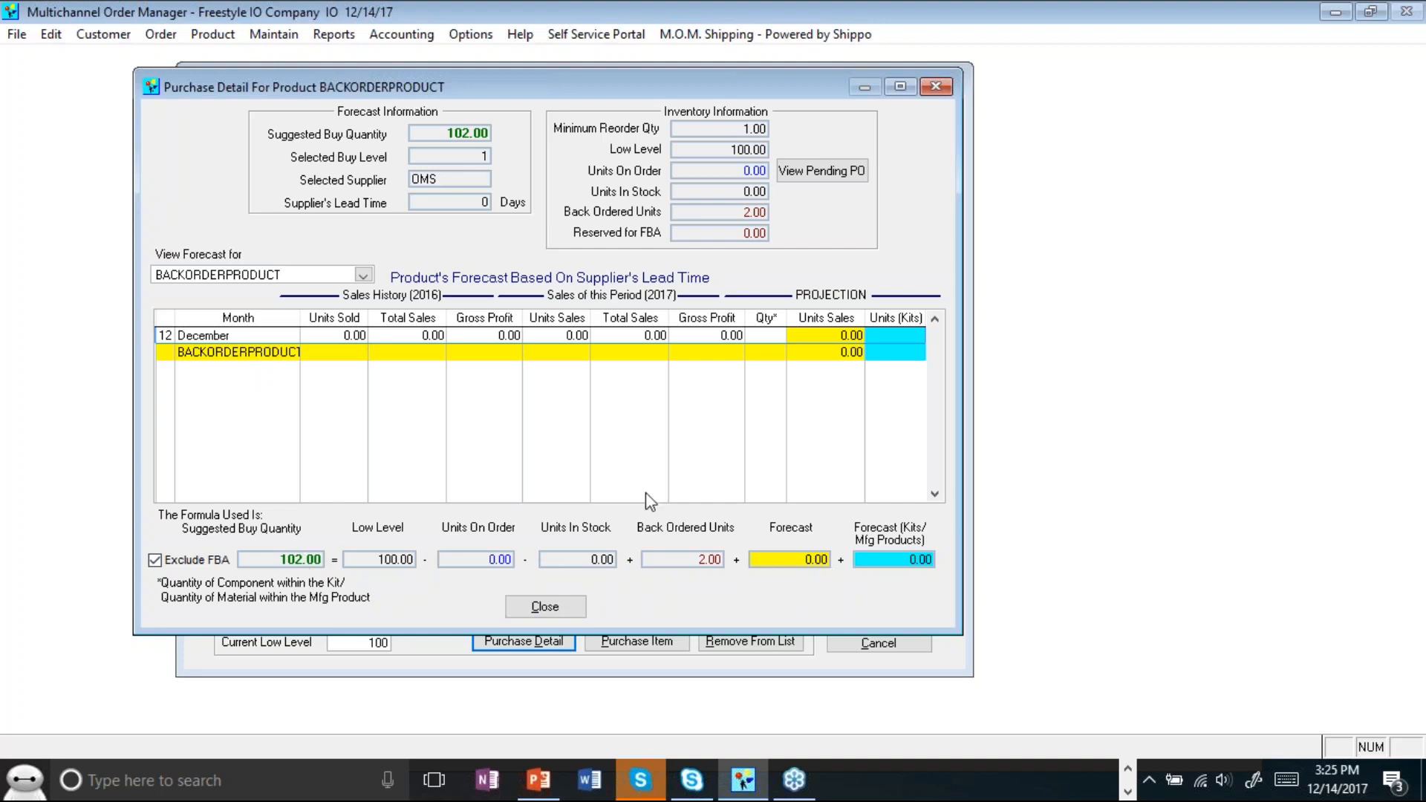
pyautogui.click(542, 606)
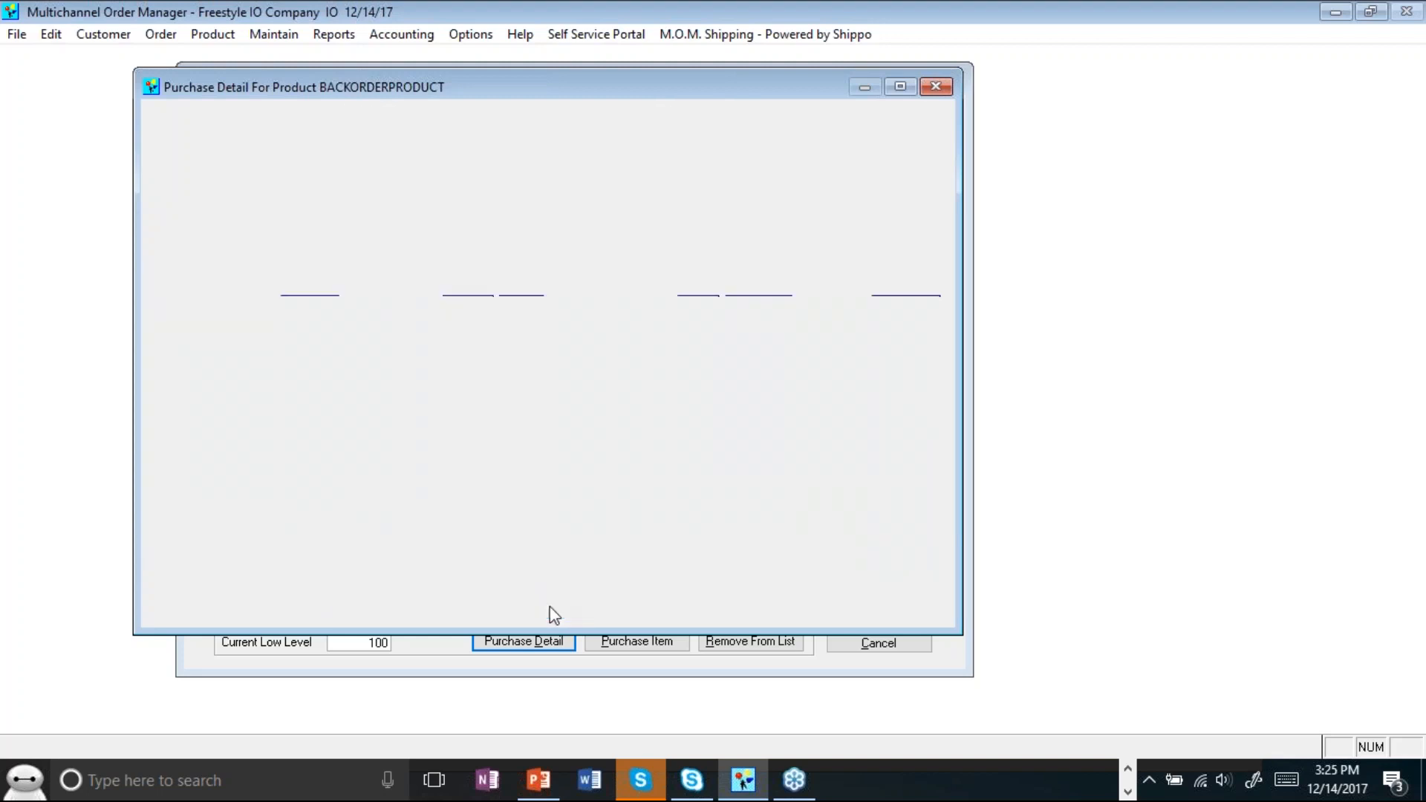
pyautogui.click(346, 578)
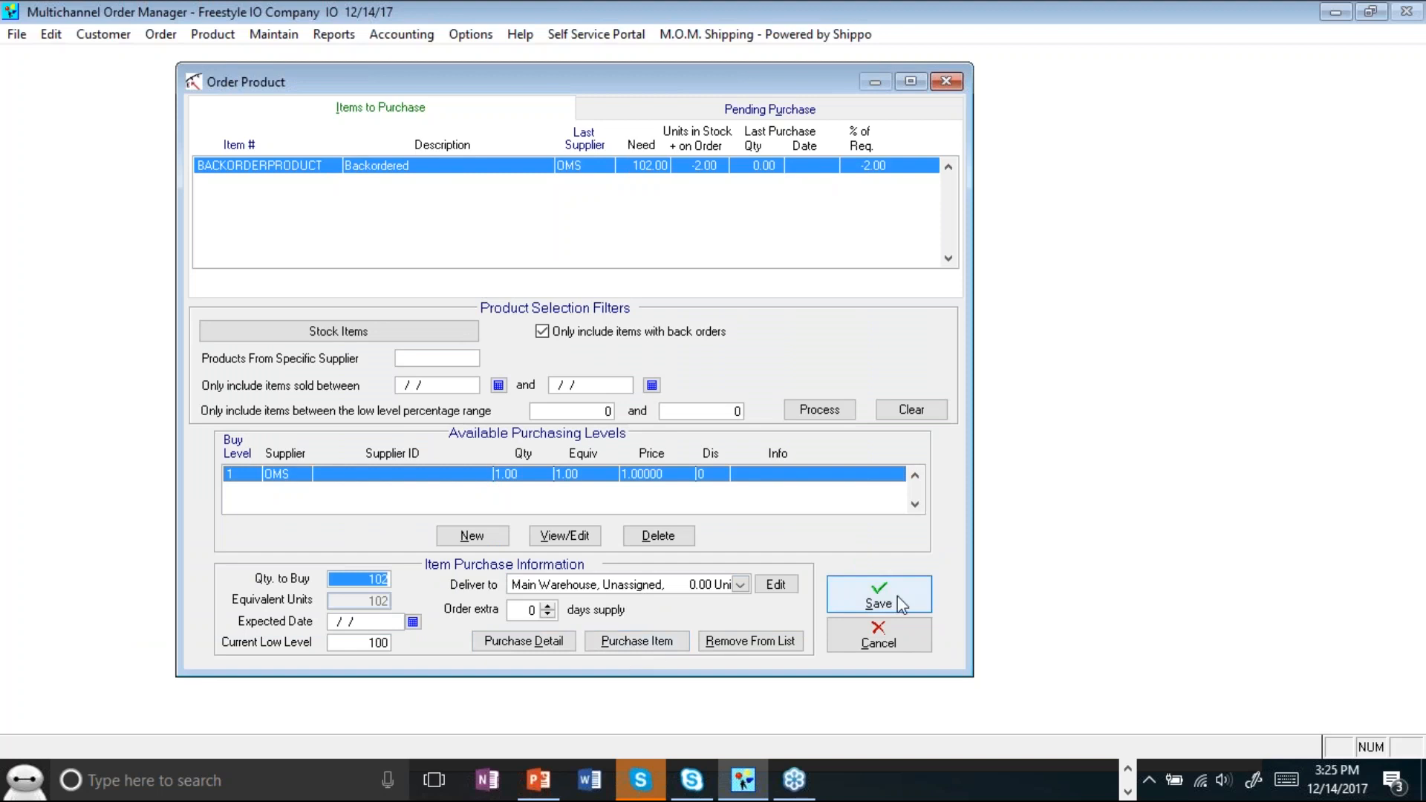
pyautogui.click(890, 631)
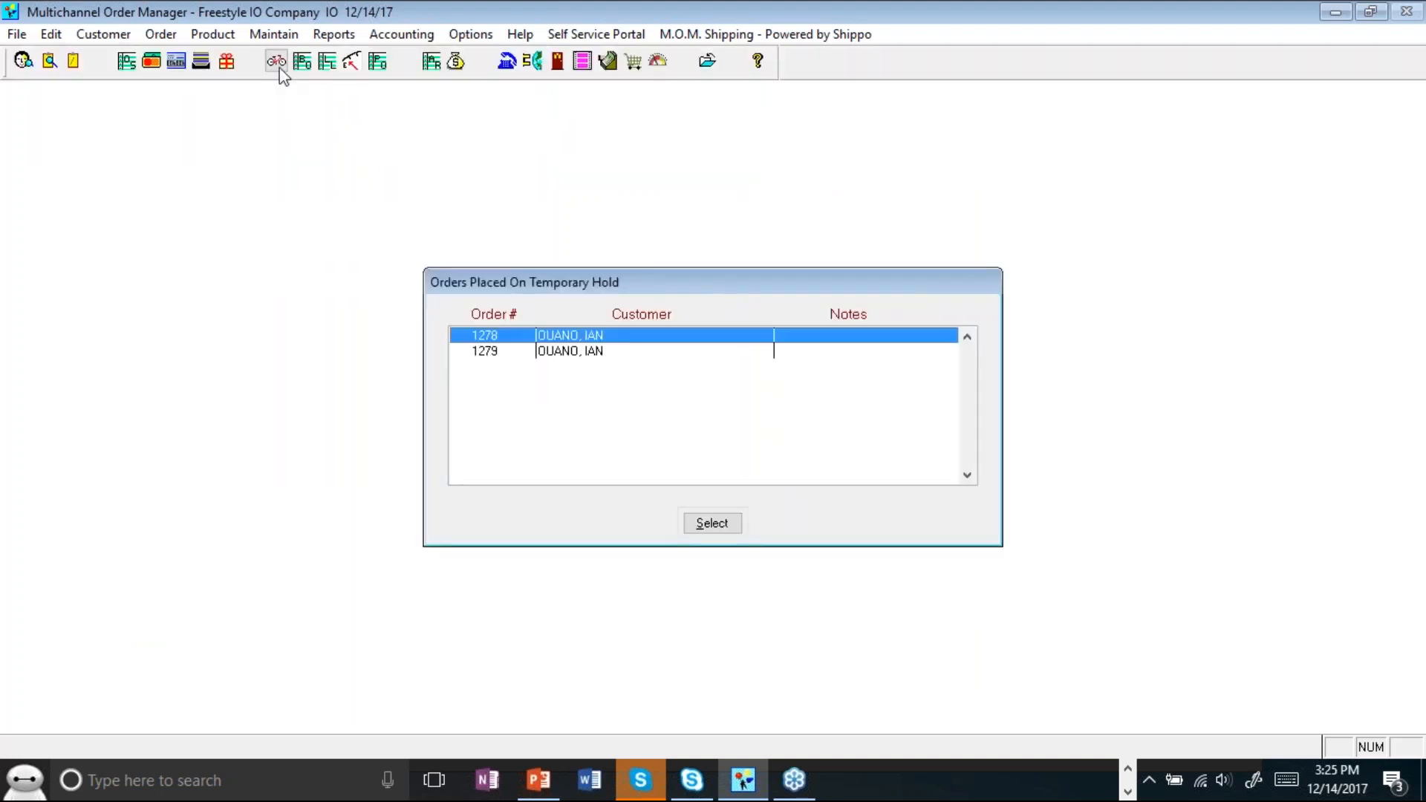
# Open the first DYD purchase order dated 08/30/2017 from the outstanding orders for receiving product.
pyautogui.click(220, 37)
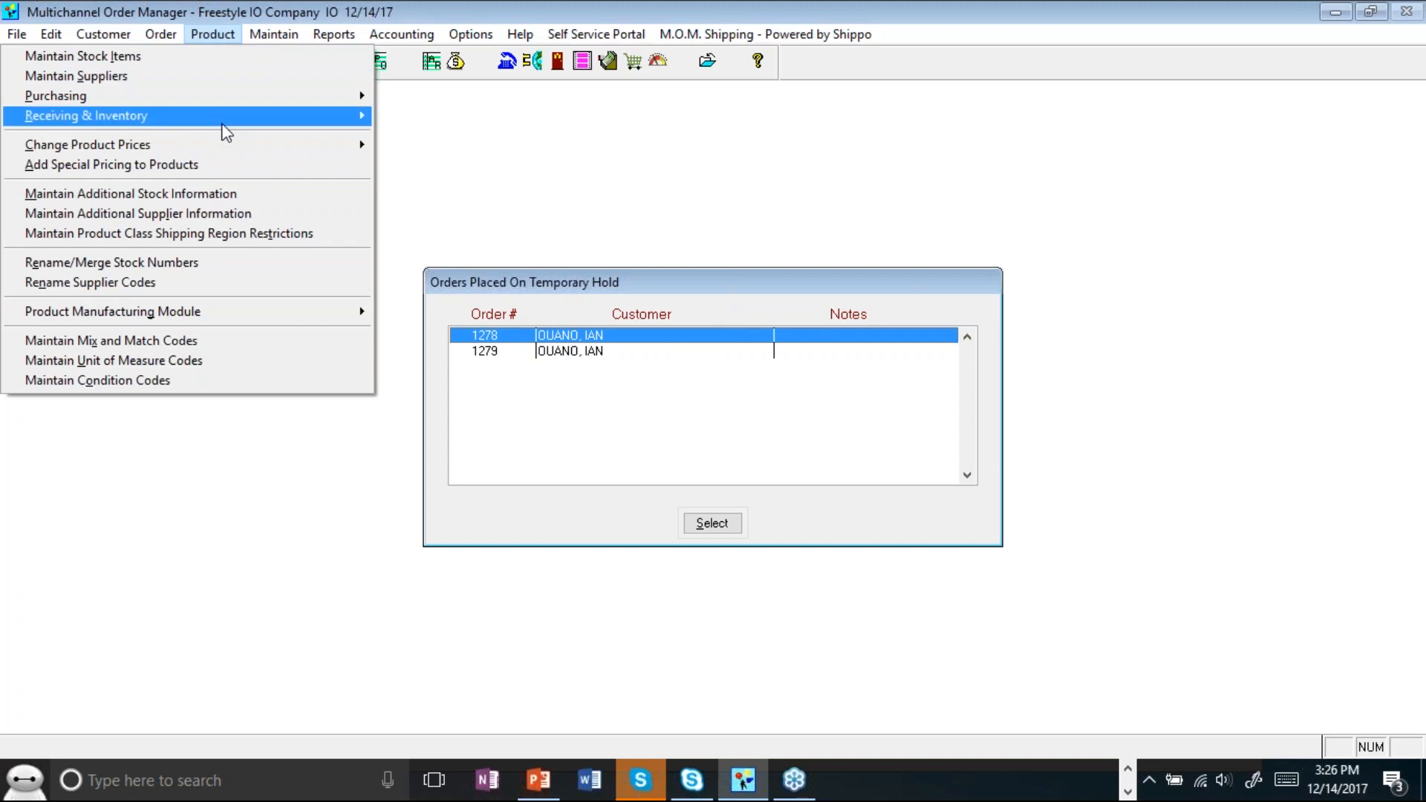
pyautogui.moveTo(219, 116)
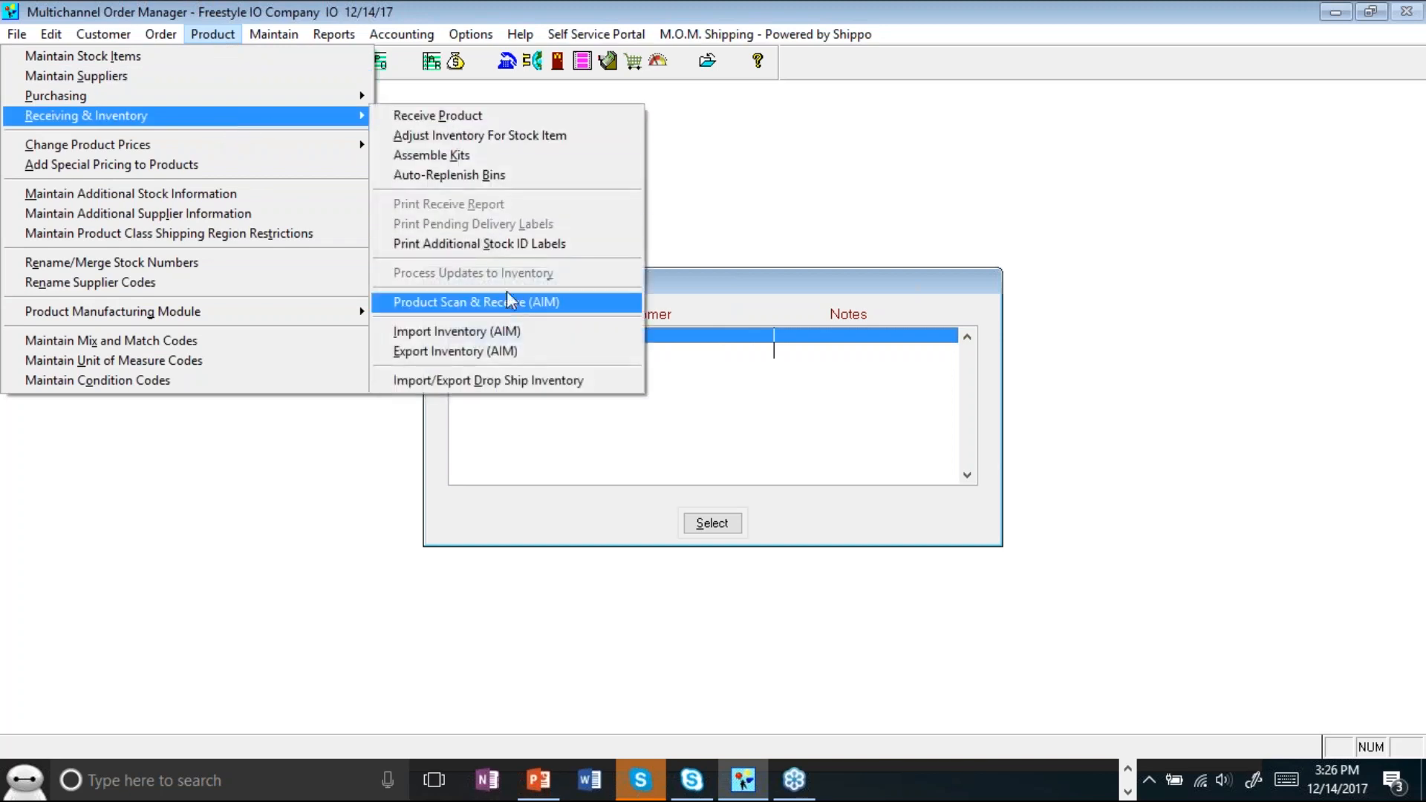
pyautogui.click(493, 115)
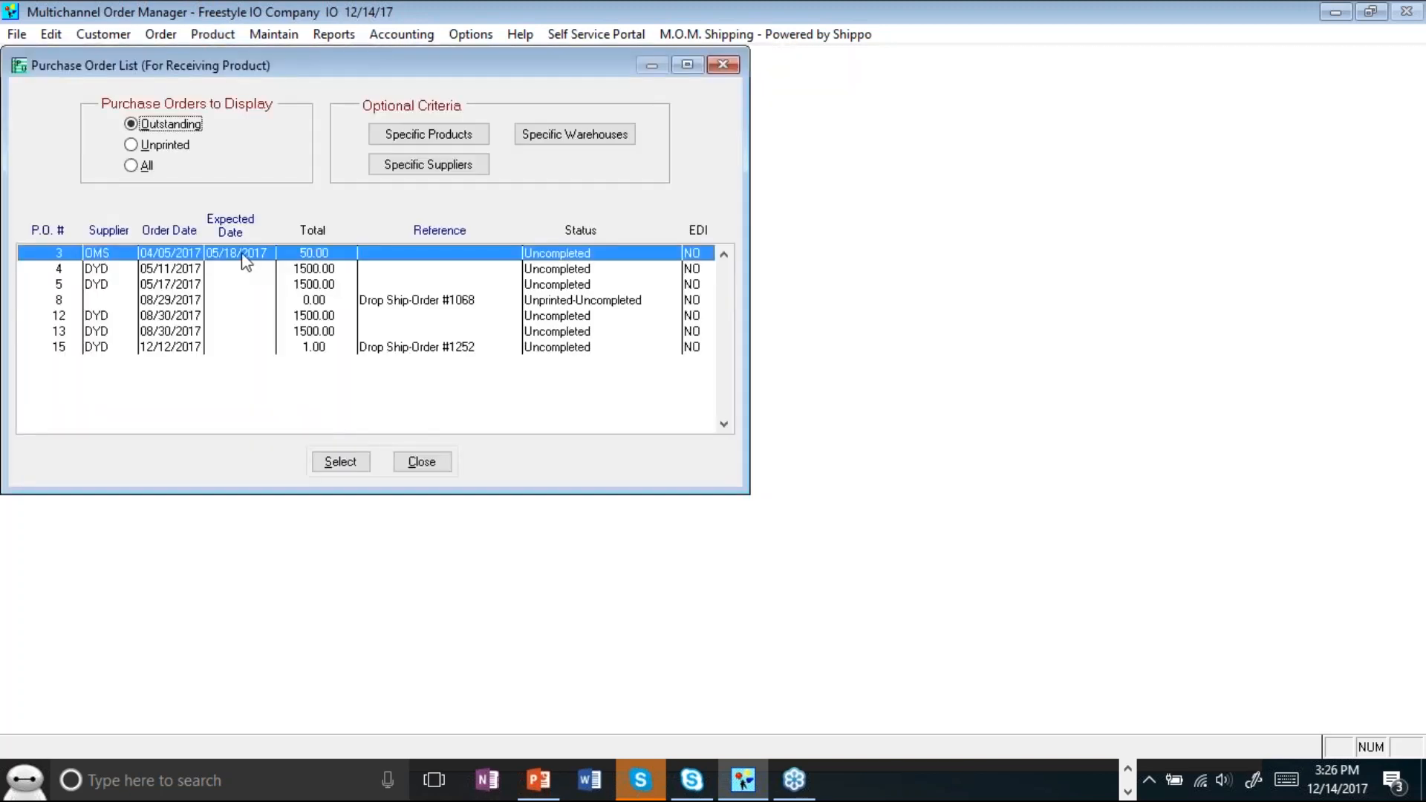
pyautogui.doubleClick(197, 315)
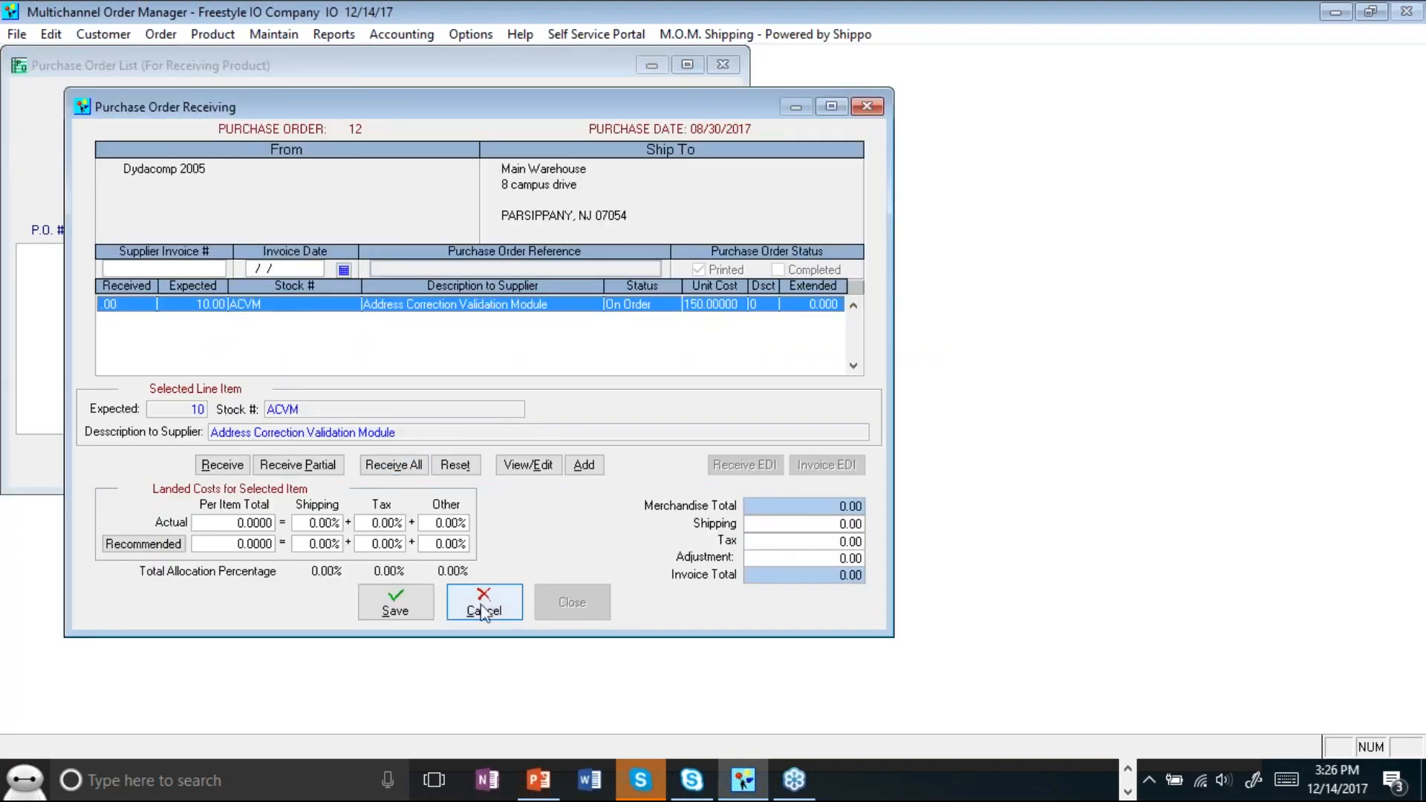
# Receive all of the ACVM merchandise on the purchase order, save the receipt and close the purchase order list.
pyautogui.click(367, 602)
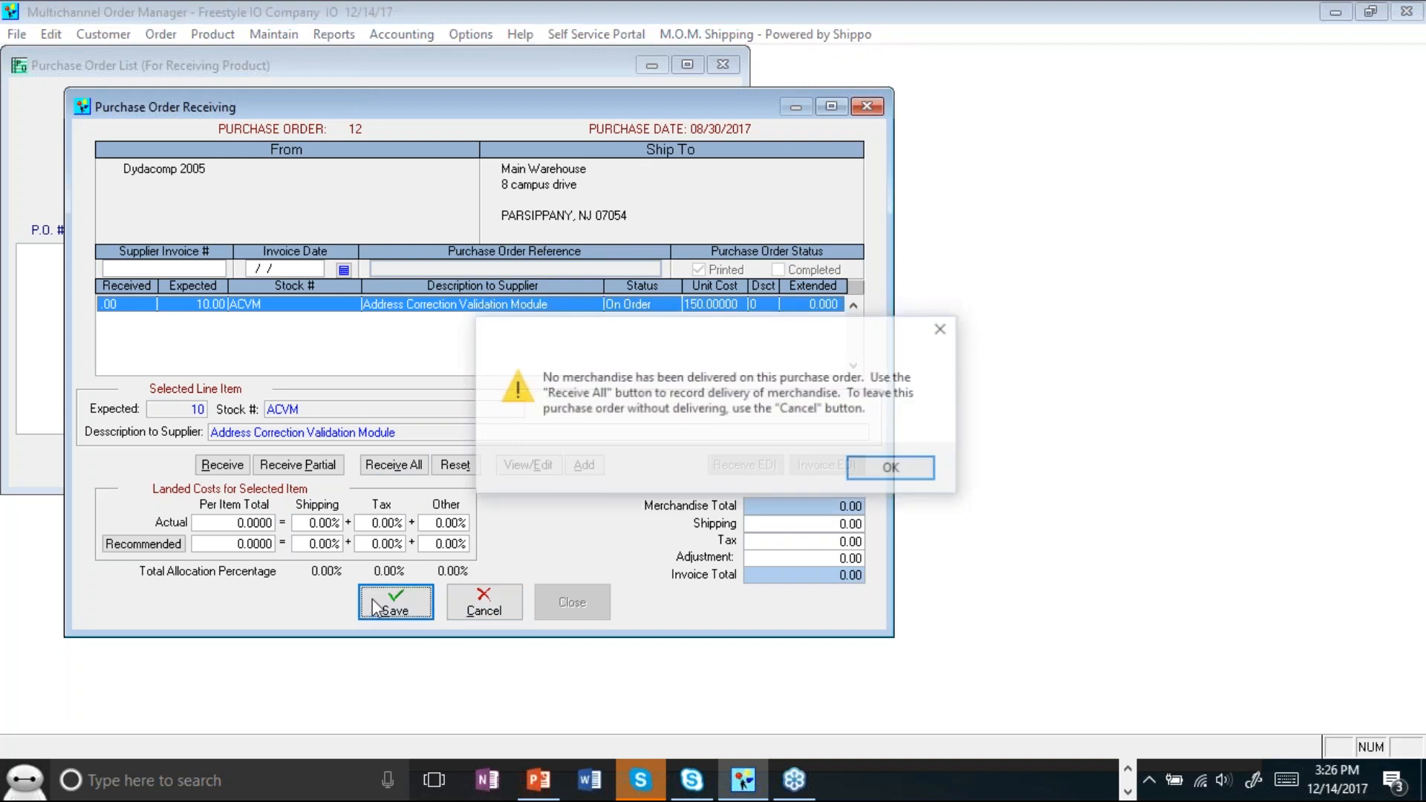
pyautogui.click(866, 464)
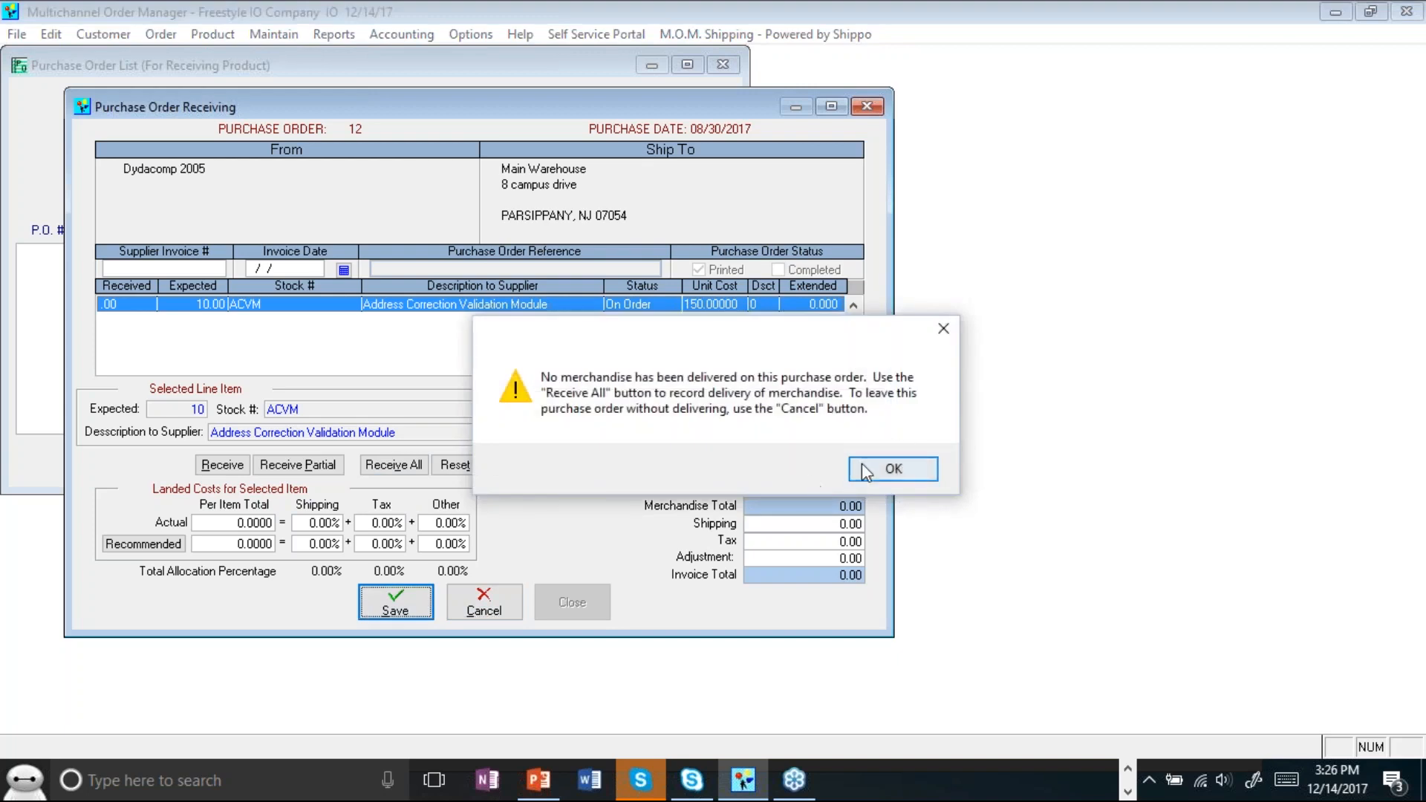
pyautogui.click(394, 465)
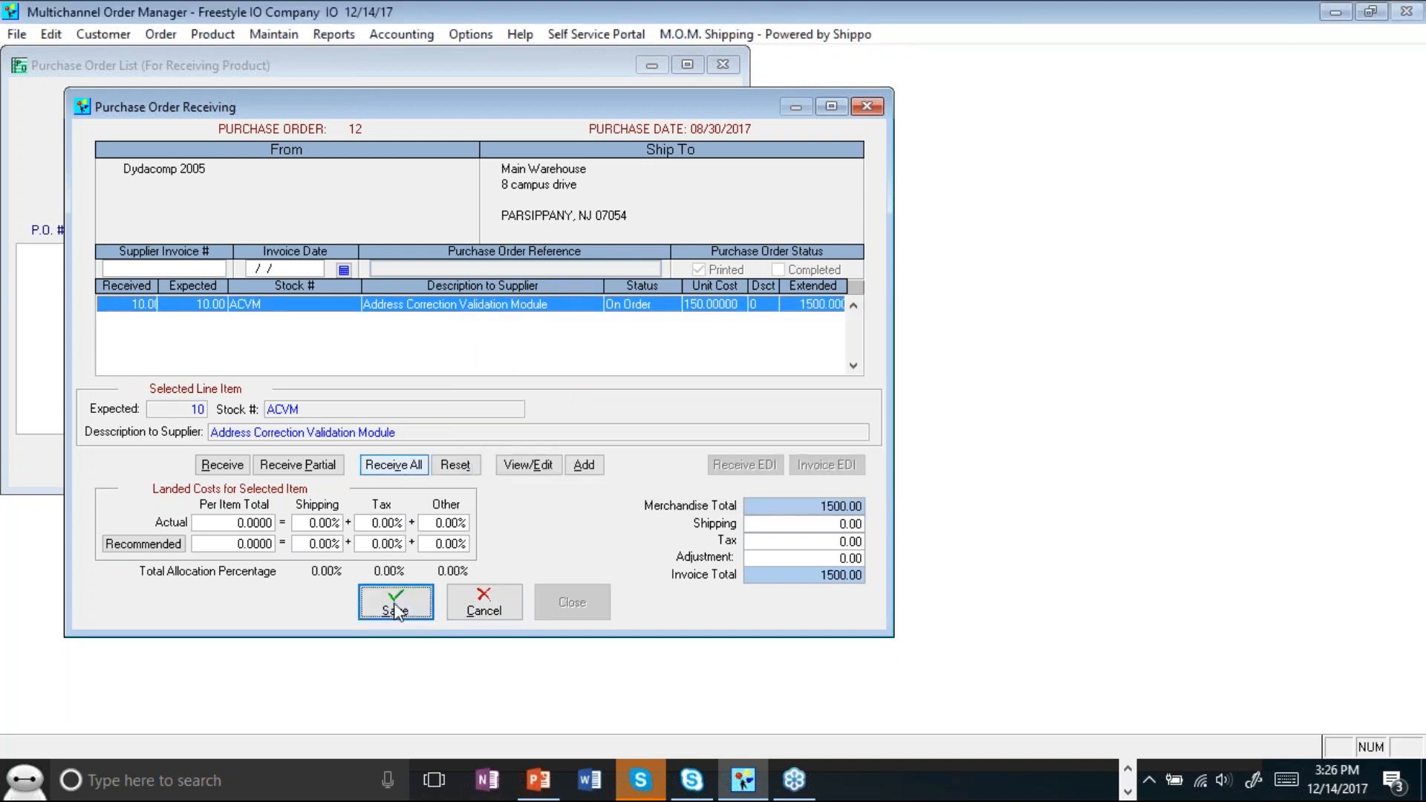
pyautogui.click(413, 601)
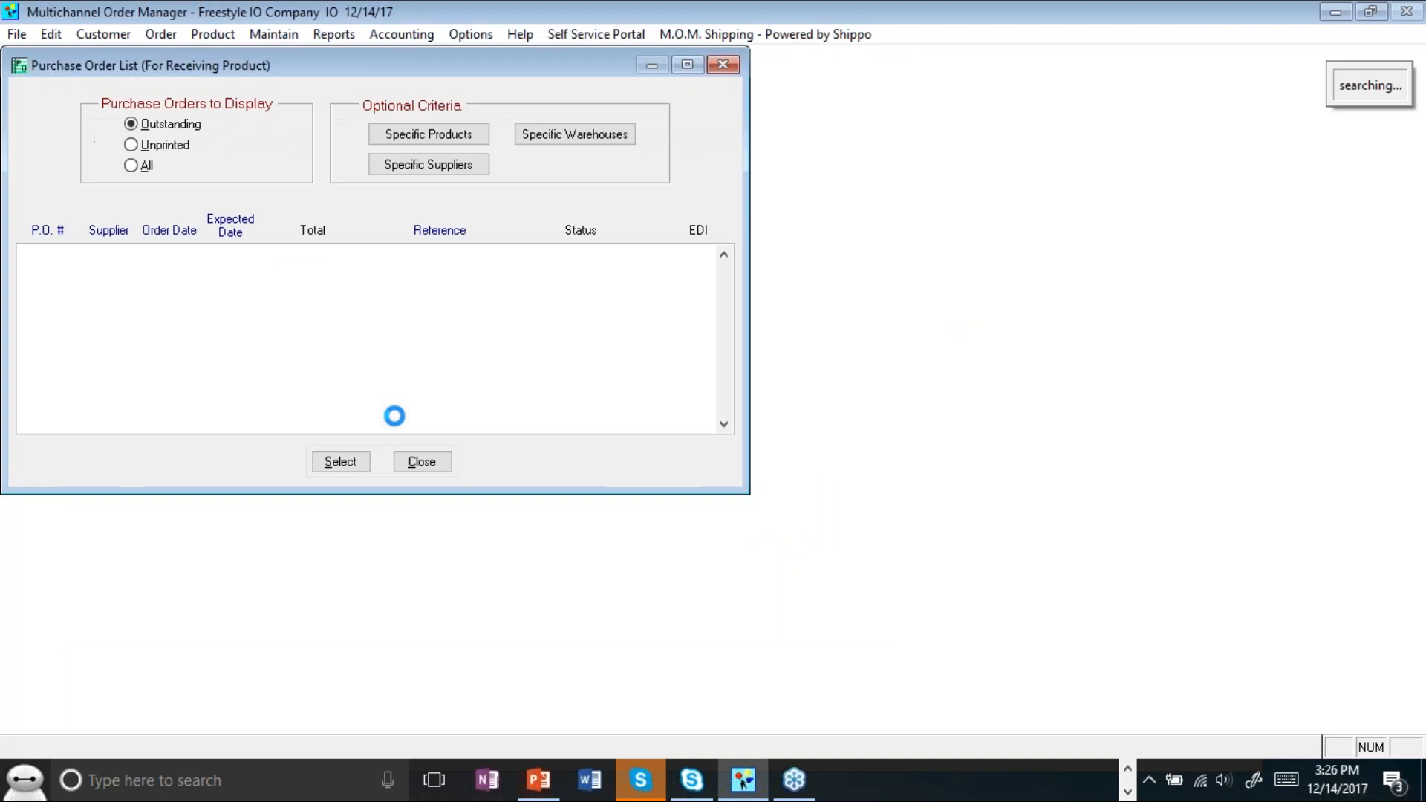
pyautogui.click(413, 462)
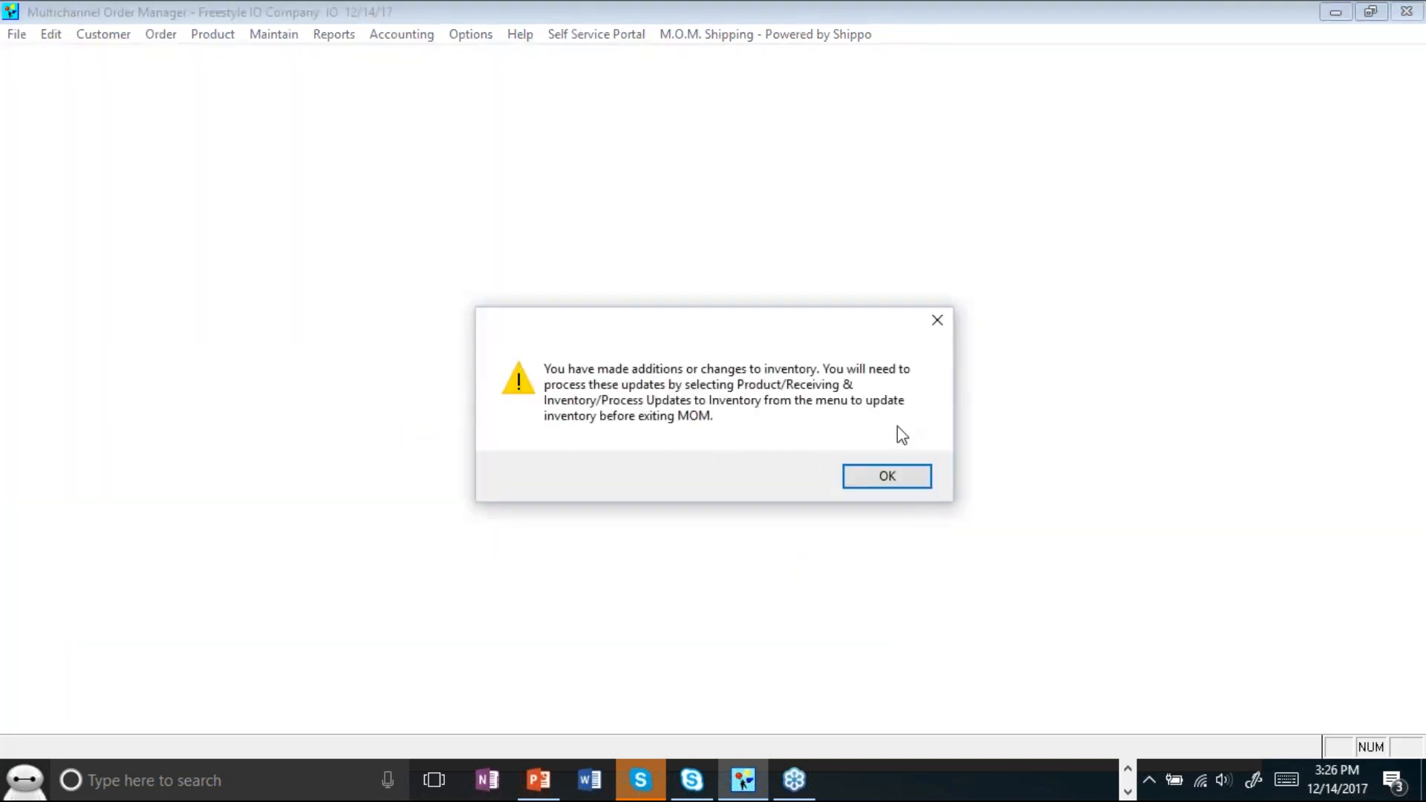
pyautogui.click(893, 480)
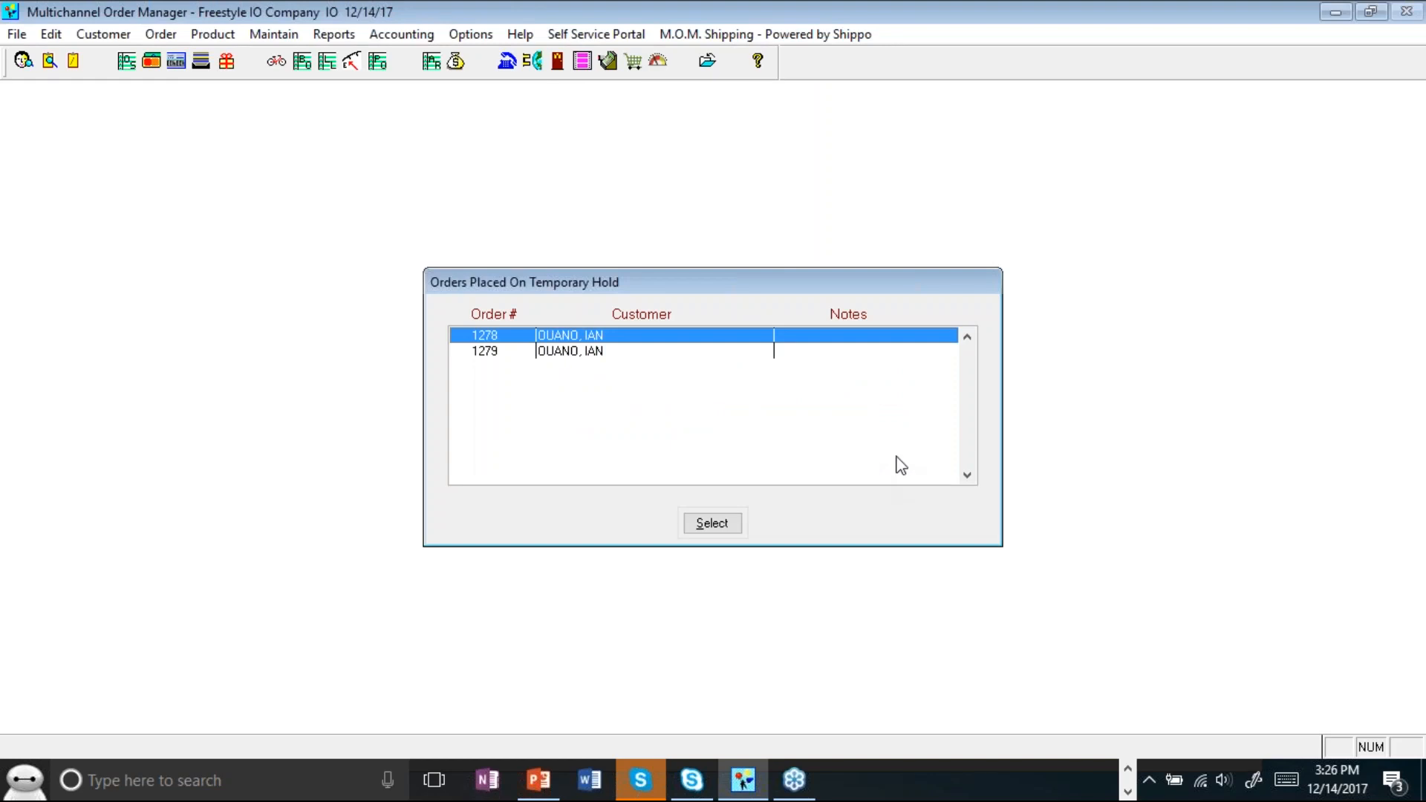
# Process the pending updates to inventory without modifying the backorder allocation.
pyautogui.click(192, 32)
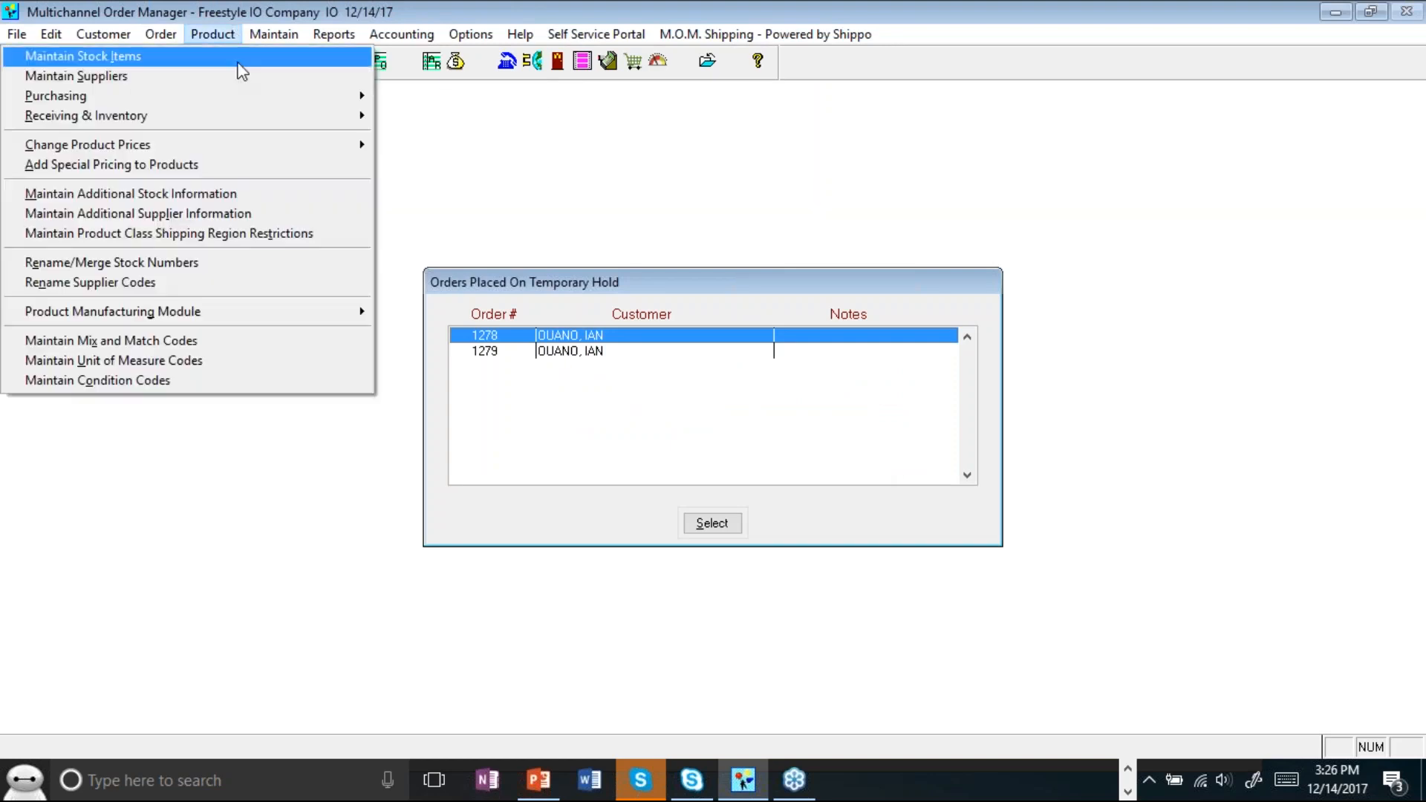
pyautogui.moveTo(260, 115)
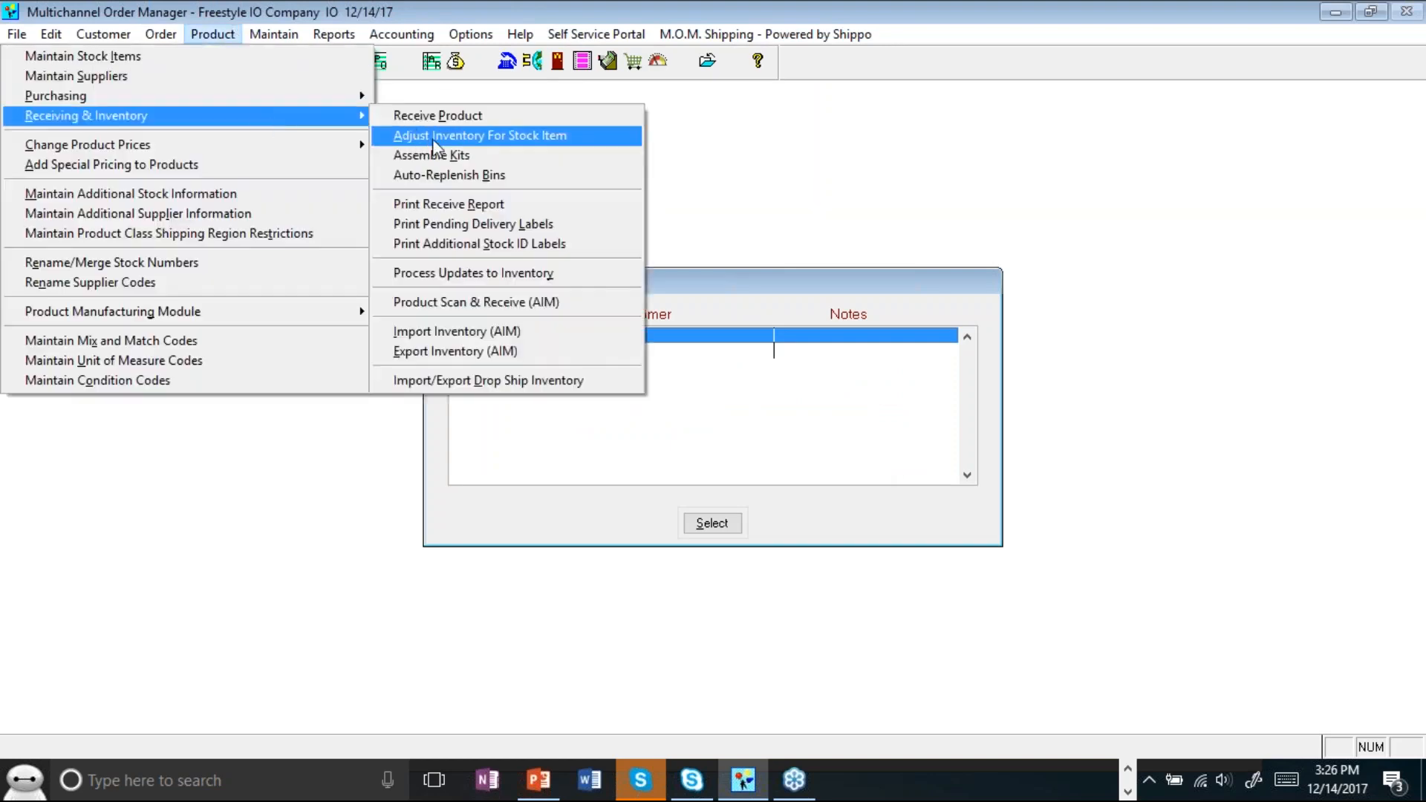
pyautogui.click(486, 276)
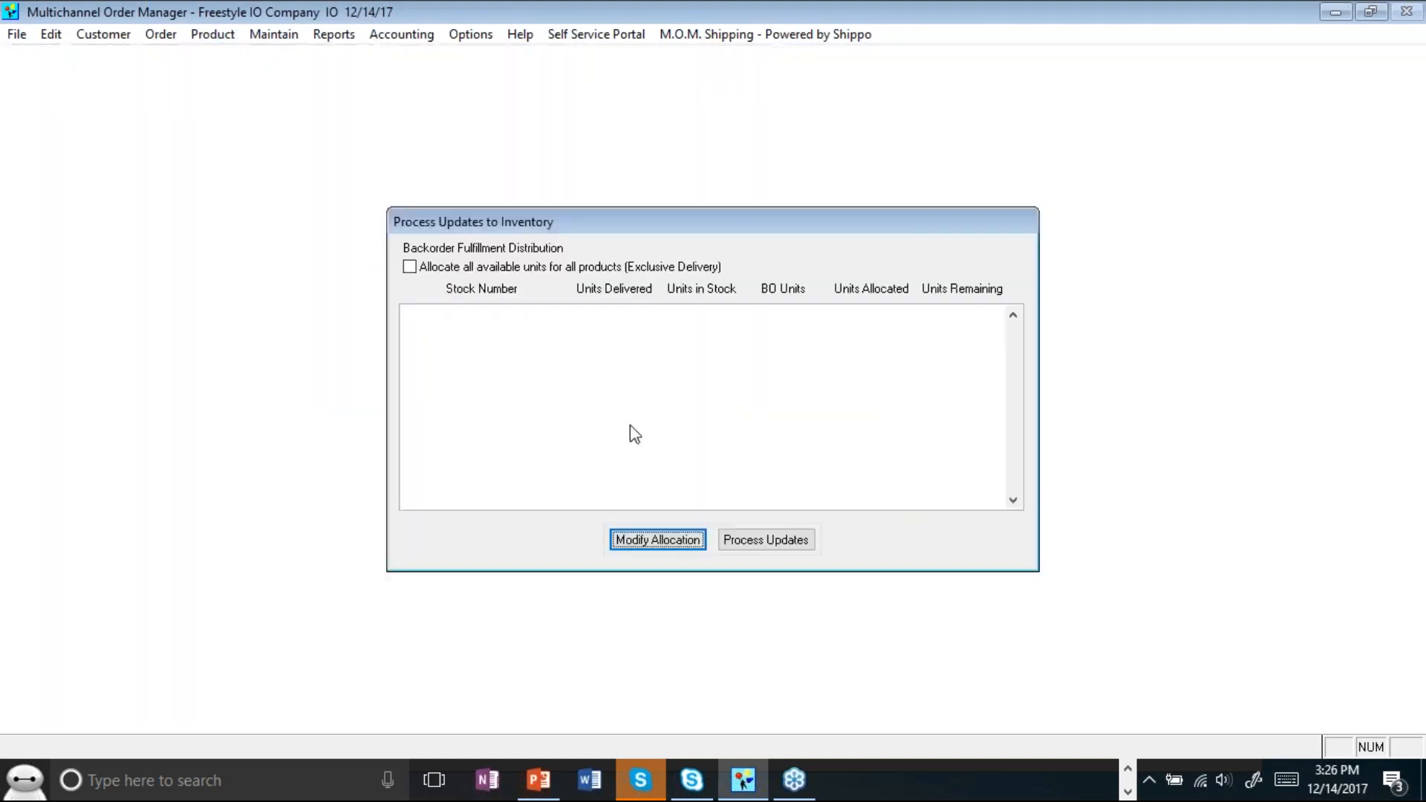
pyautogui.click(763, 549)
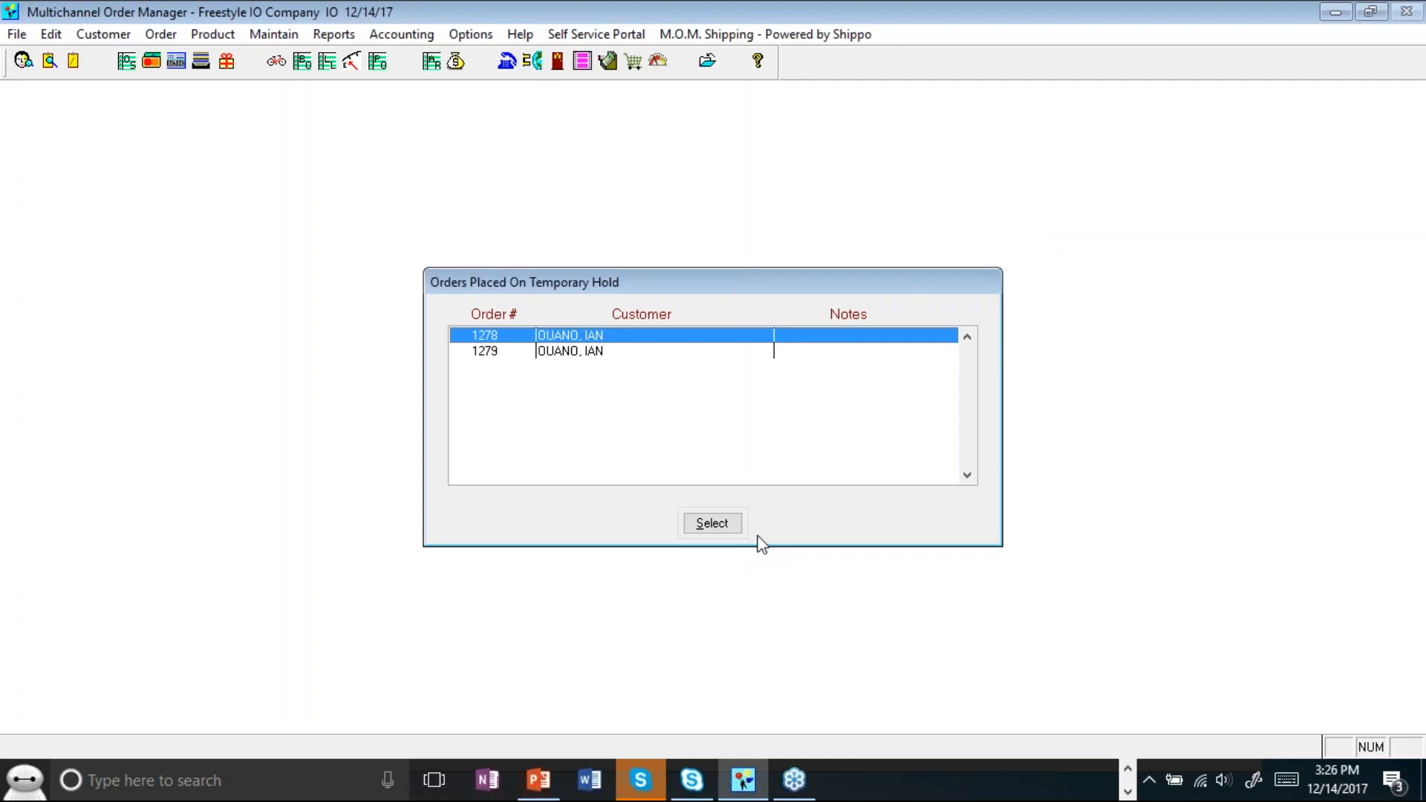
# Examine the purchase orders pending receiving in Product Scan & Receive, then cancel it.
pyautogui.moveTo(669, 278); pyautogui.dragTo(583, 227)
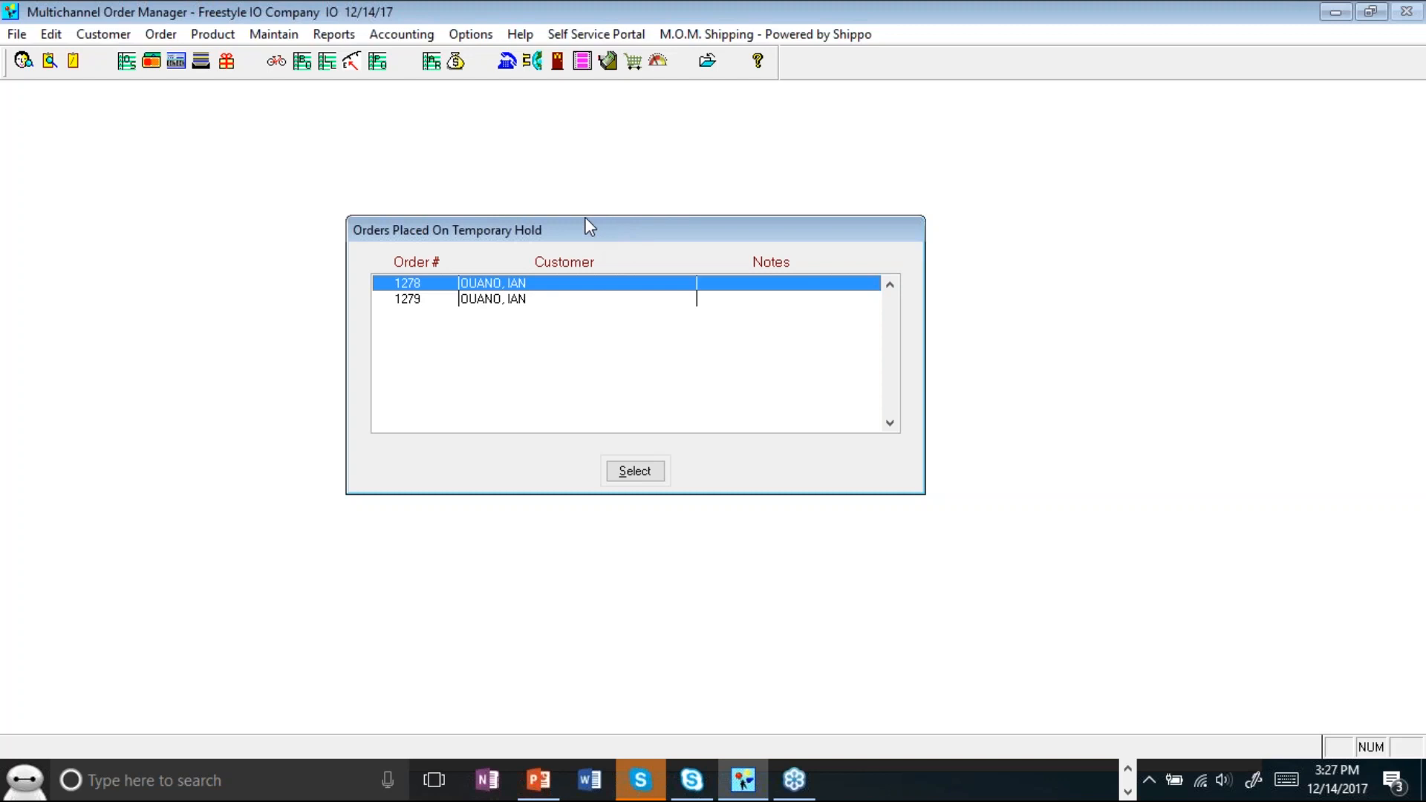
pyautogui.click(212, 34)
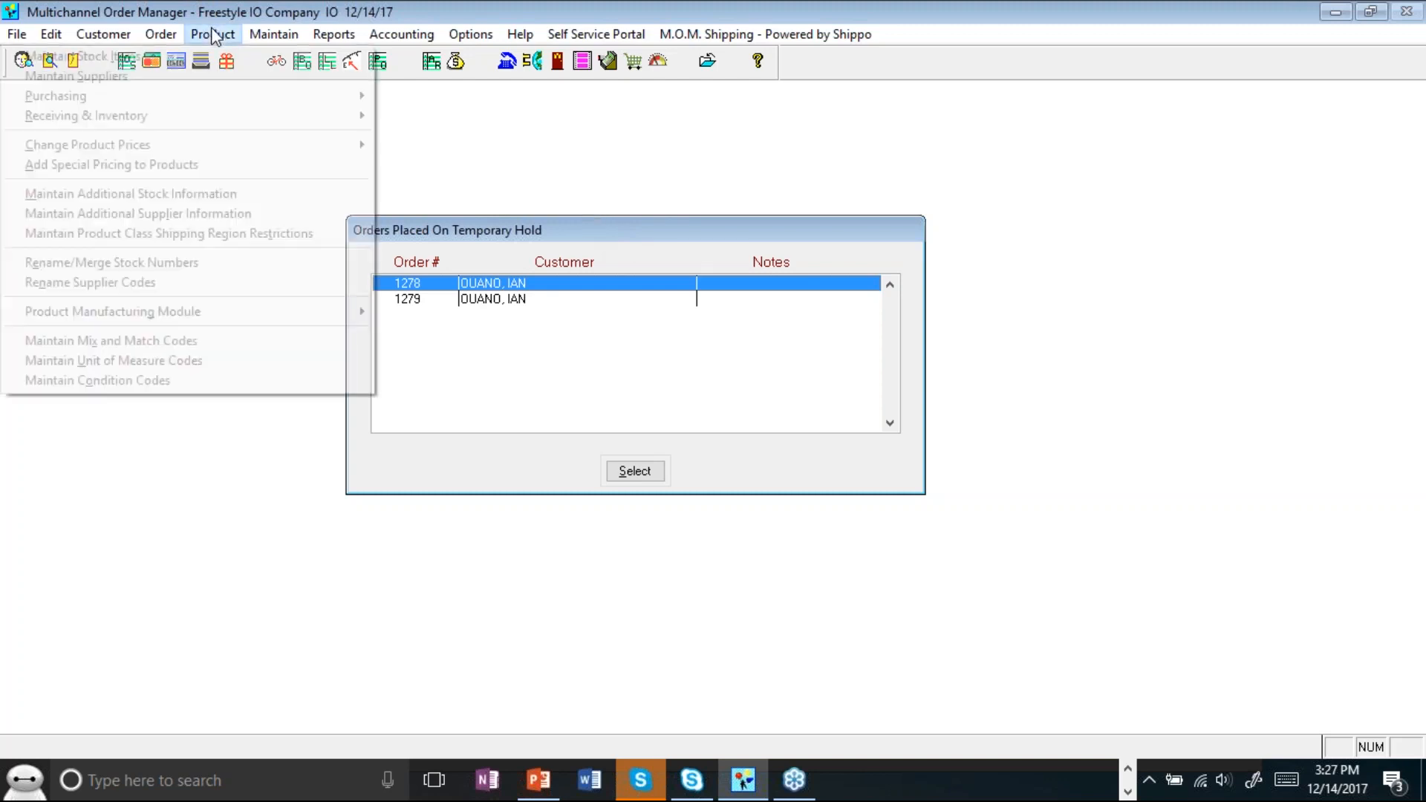
pyautogui.moveTo(346, 119)
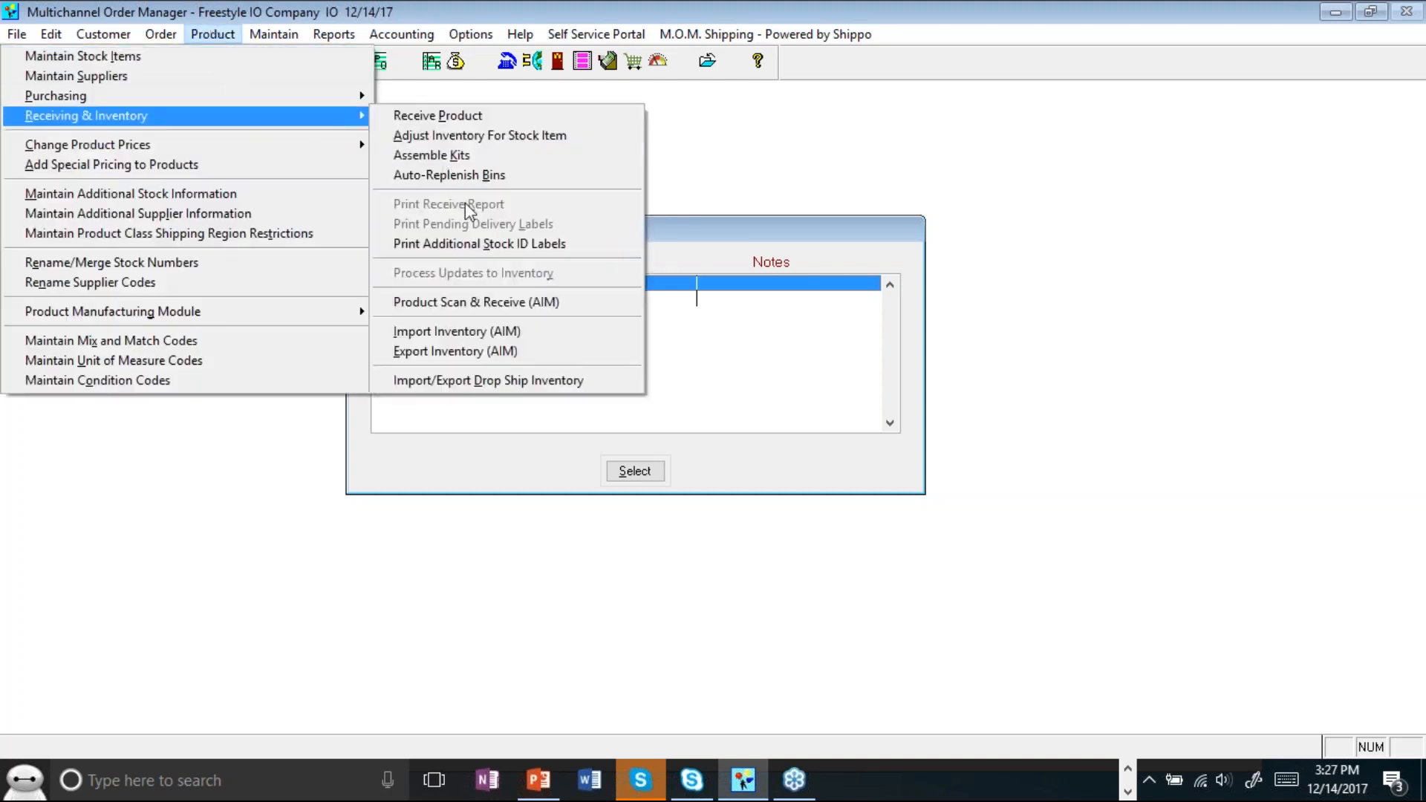
pyautogui.click(503, 305)
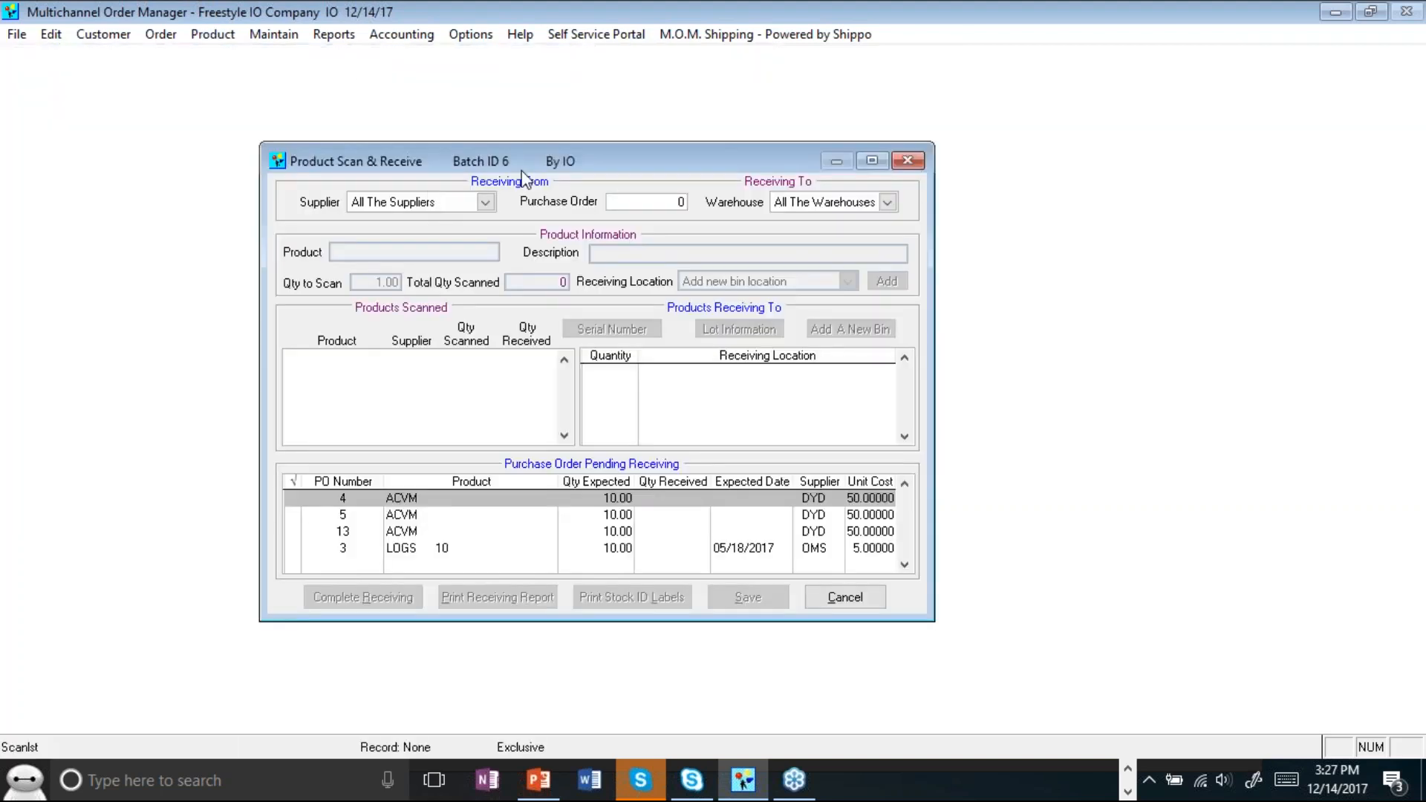
pyautogui.moveTo(522, 173); pyautogui.dragTo(440, 126)
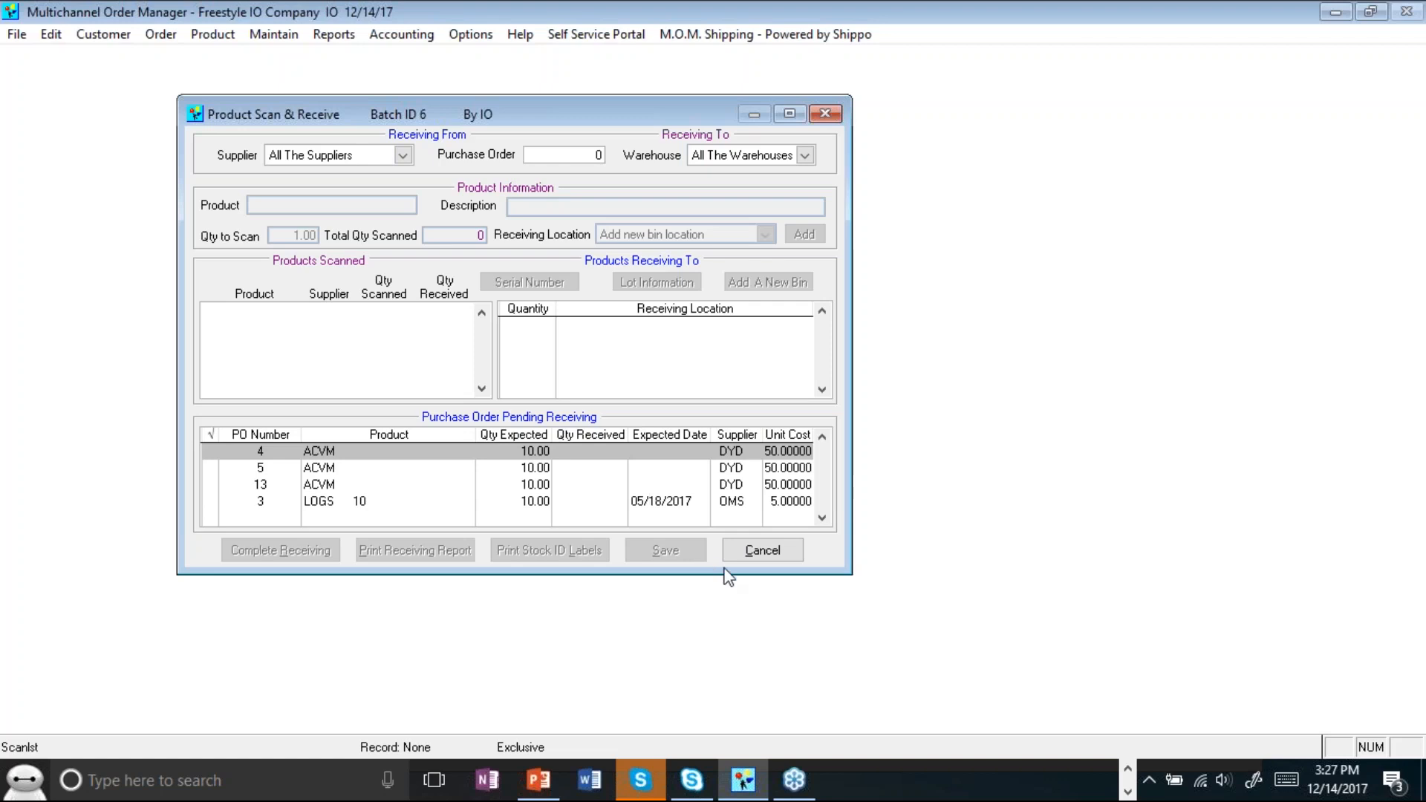
pyautogui.click(782, 547)
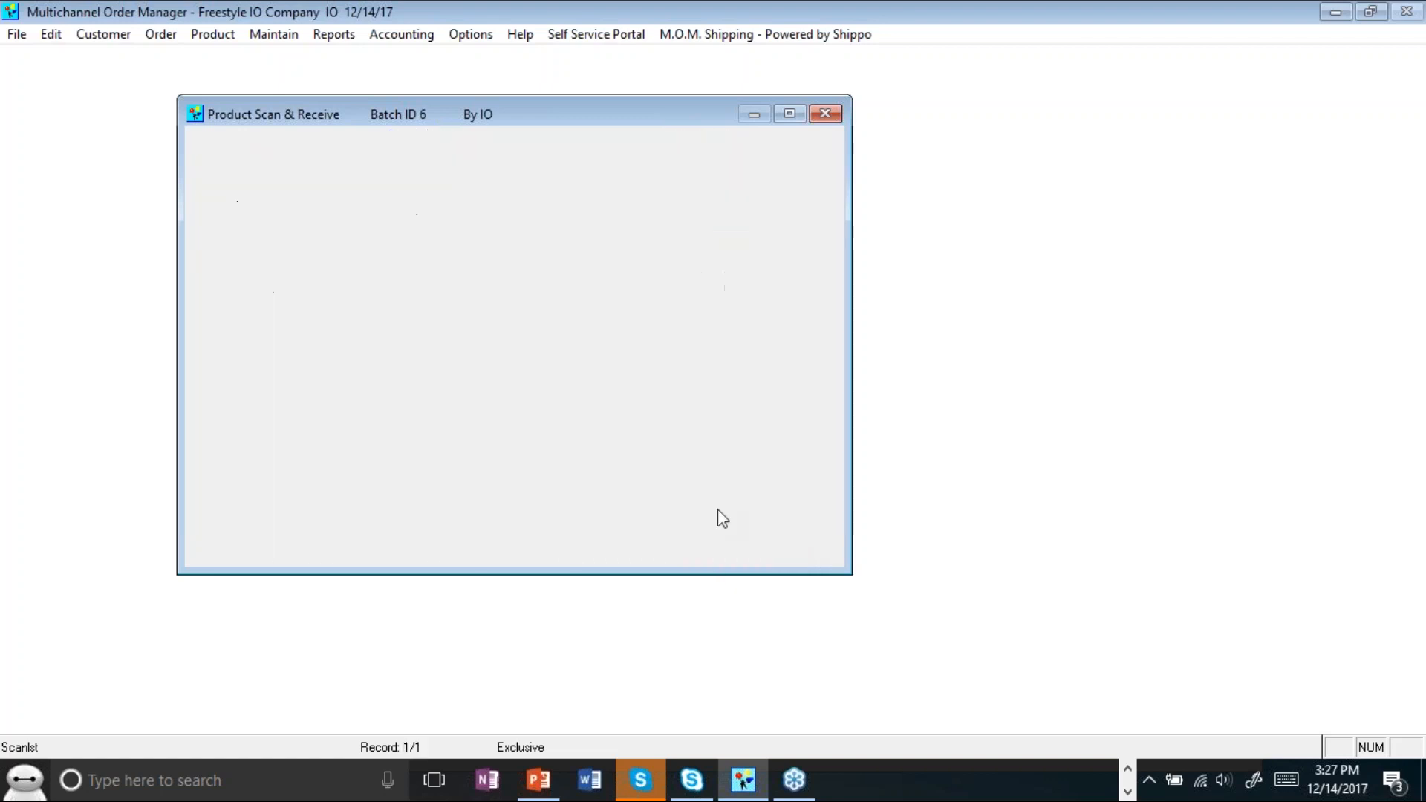
# Look over the inventory and performance analysis reports and open the Product Performance & Analysis report criteria.
pyautogui.click(336, 37)
pyautogui.moveTo(193, 95)
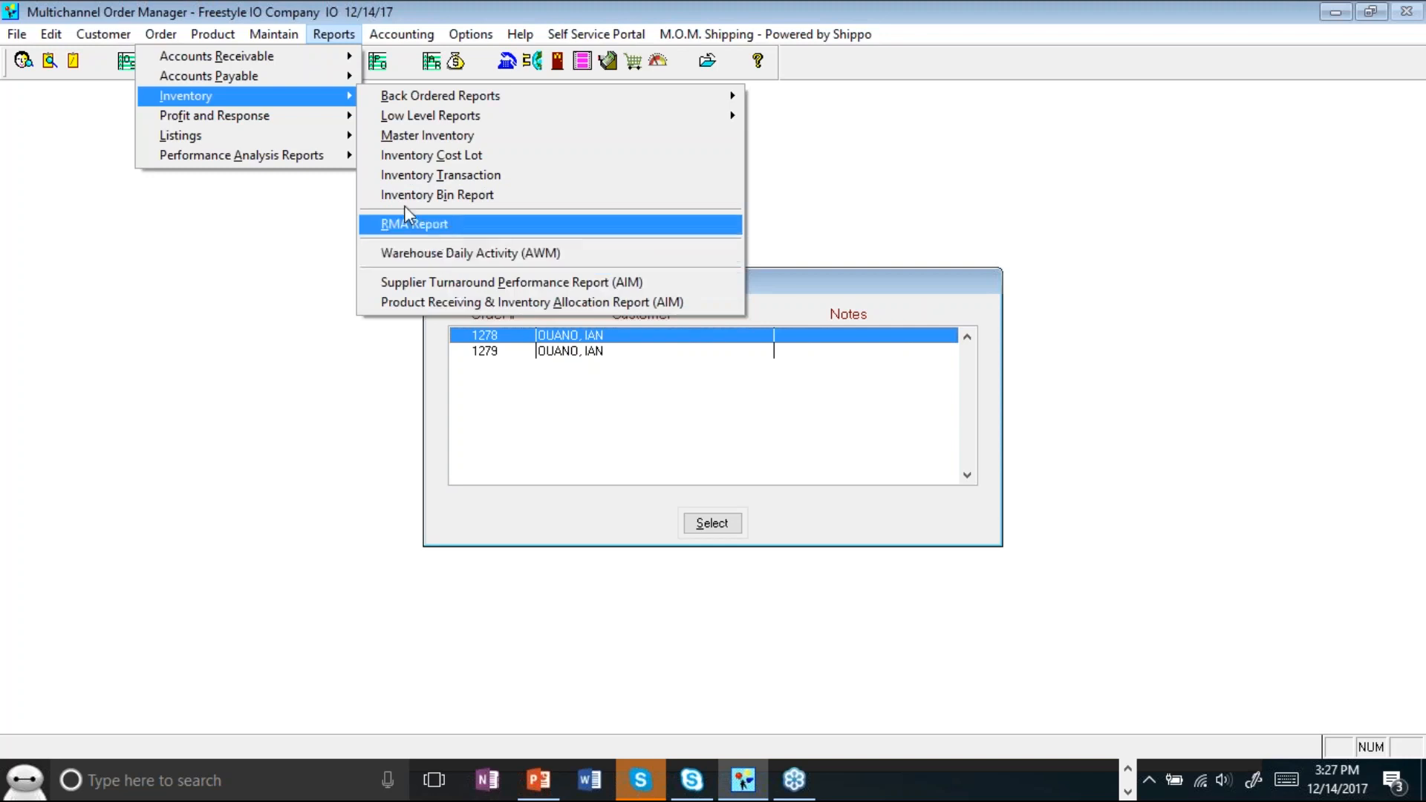
pyautogui.moveTo(350, 176)
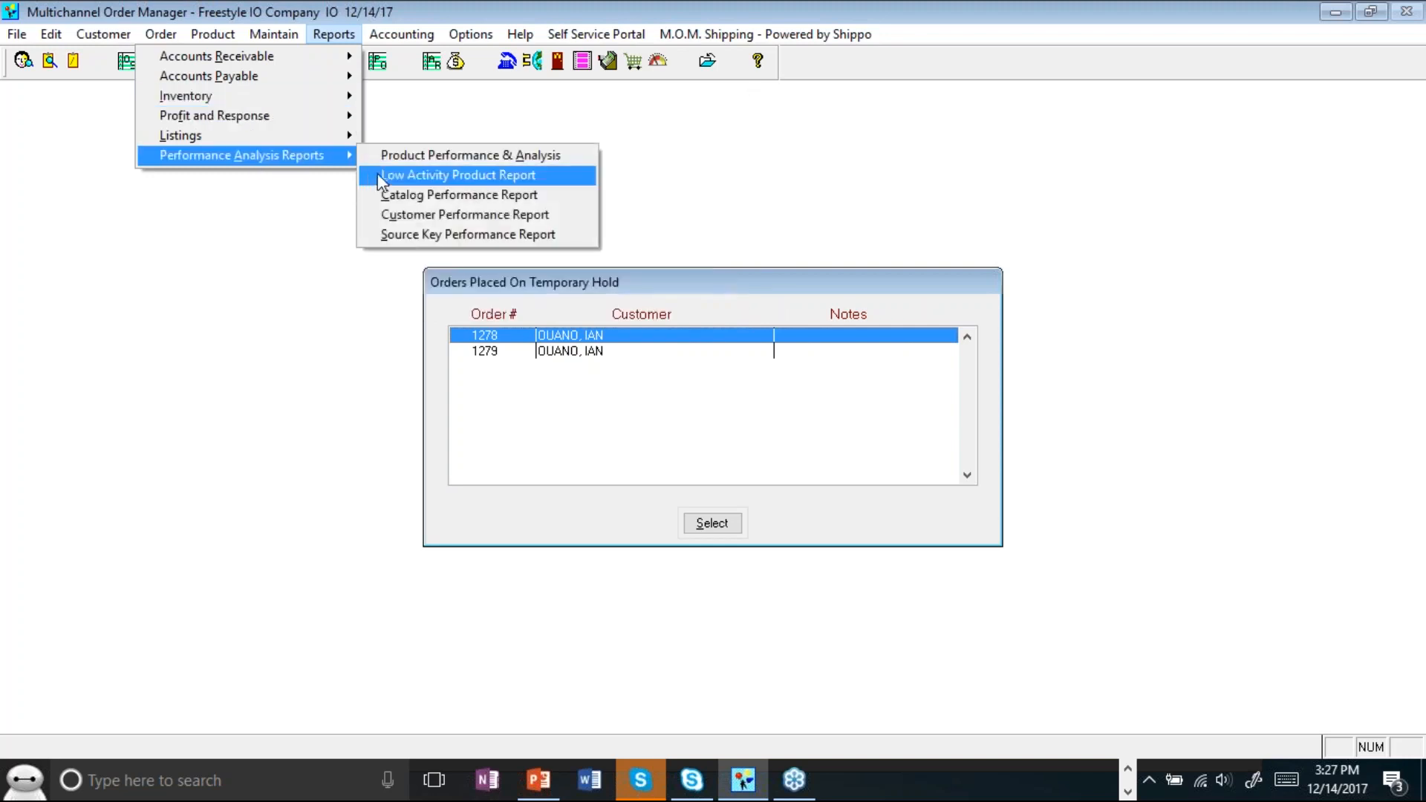
pyautogui.click(454, 155)
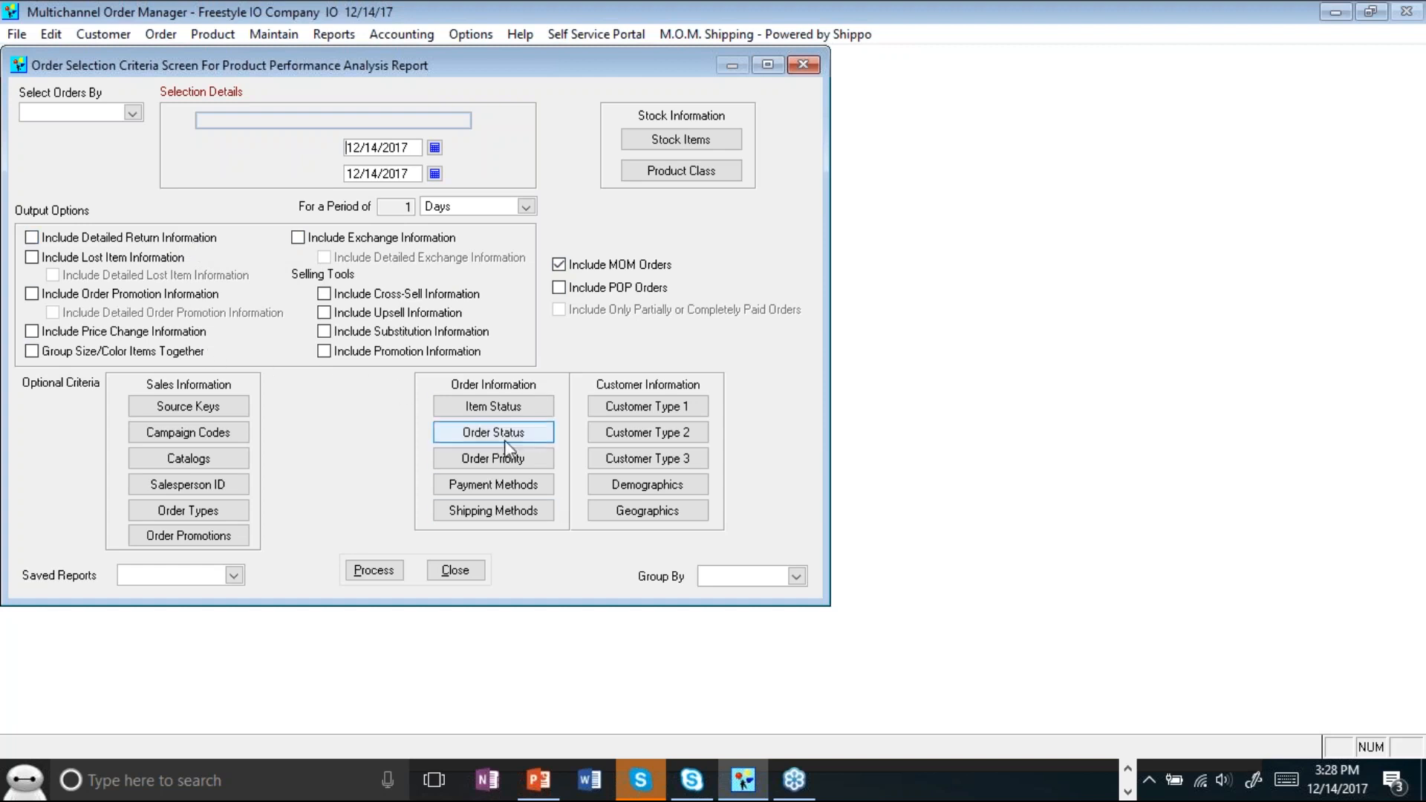
# Close the Product Performance Analysis report criteria and open the Low Activity Product Report criteria.
pyautogui.click(457, 573)
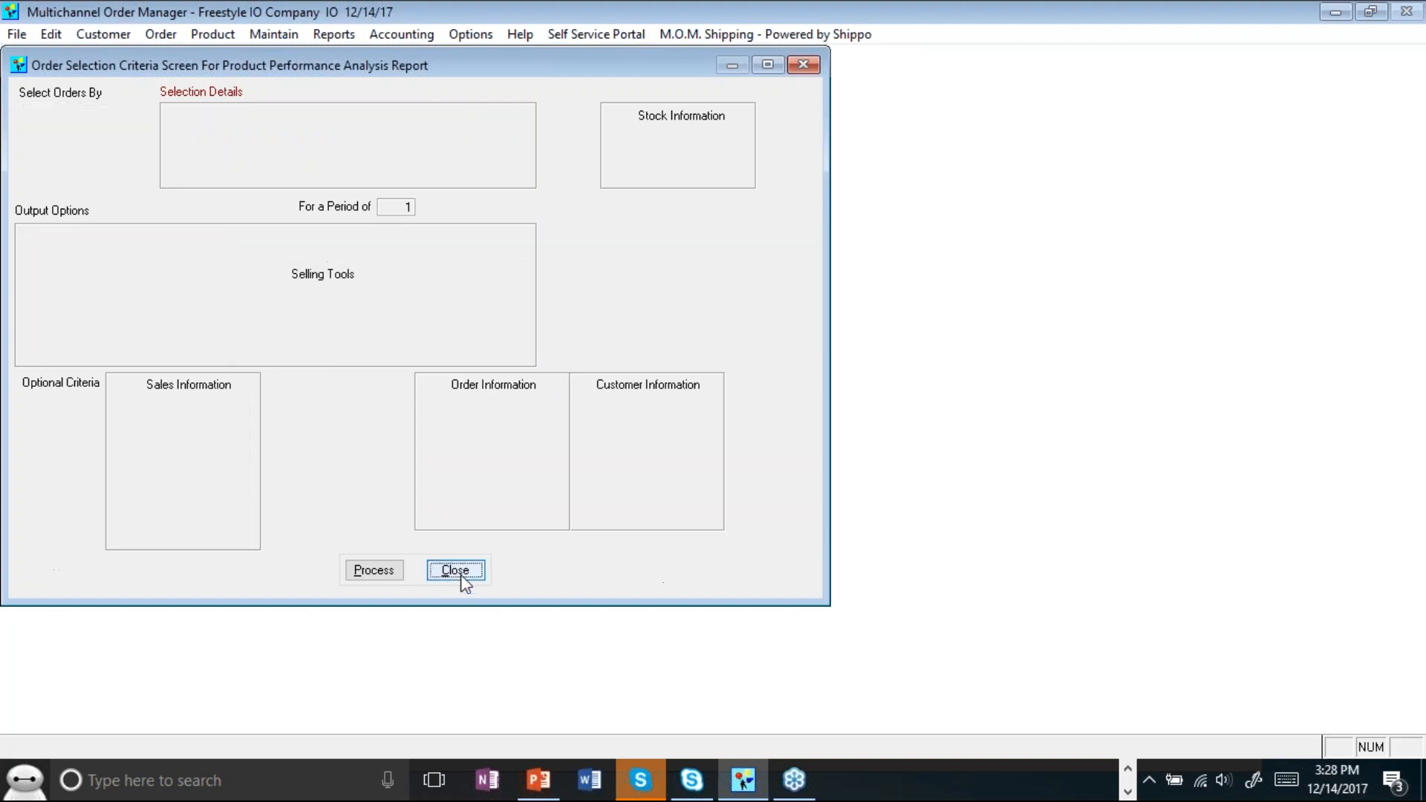
pyautogui.click(200, 37)
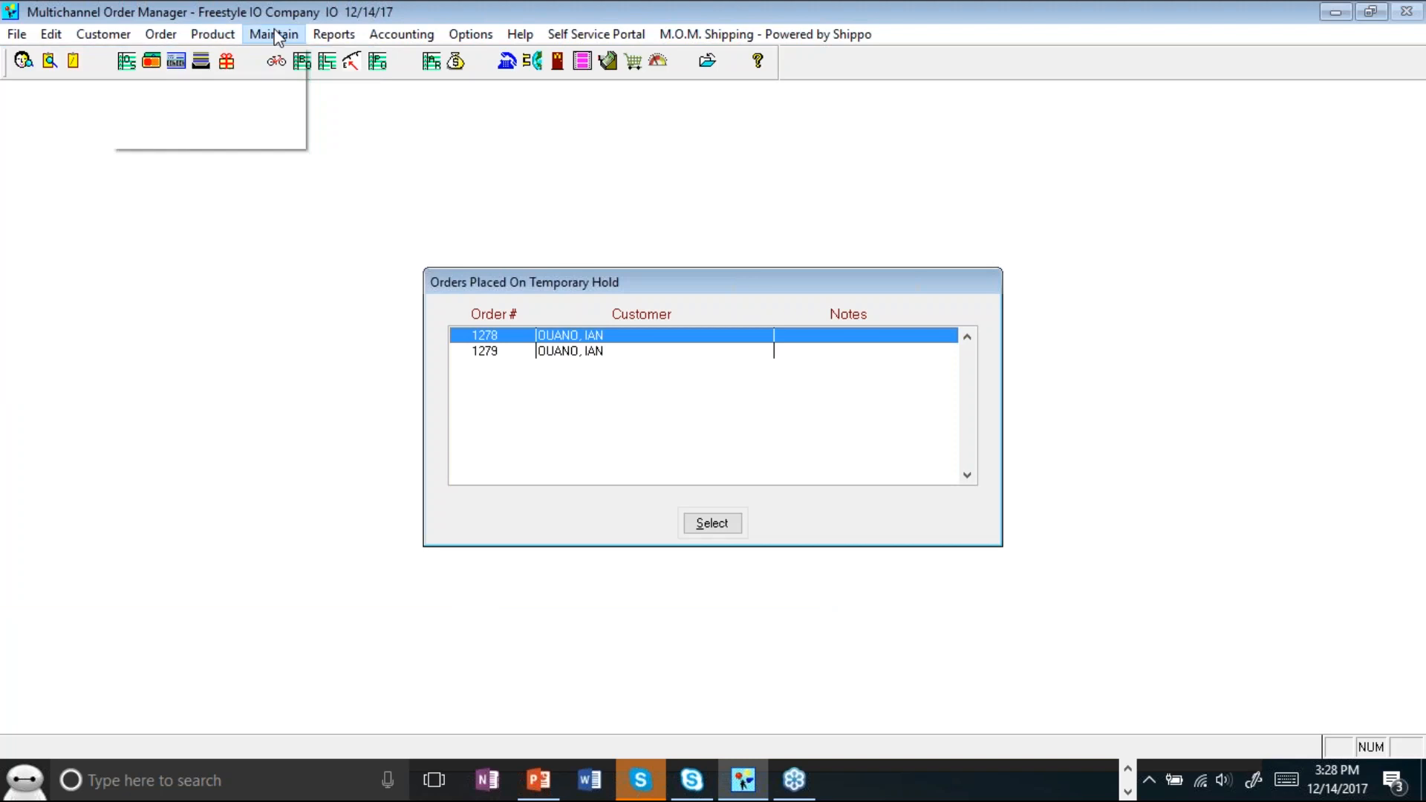
pyautogui.moveTo(332, 37)
pyautogui.moveTo(312, 154)
pyautogui.click(413, 174)
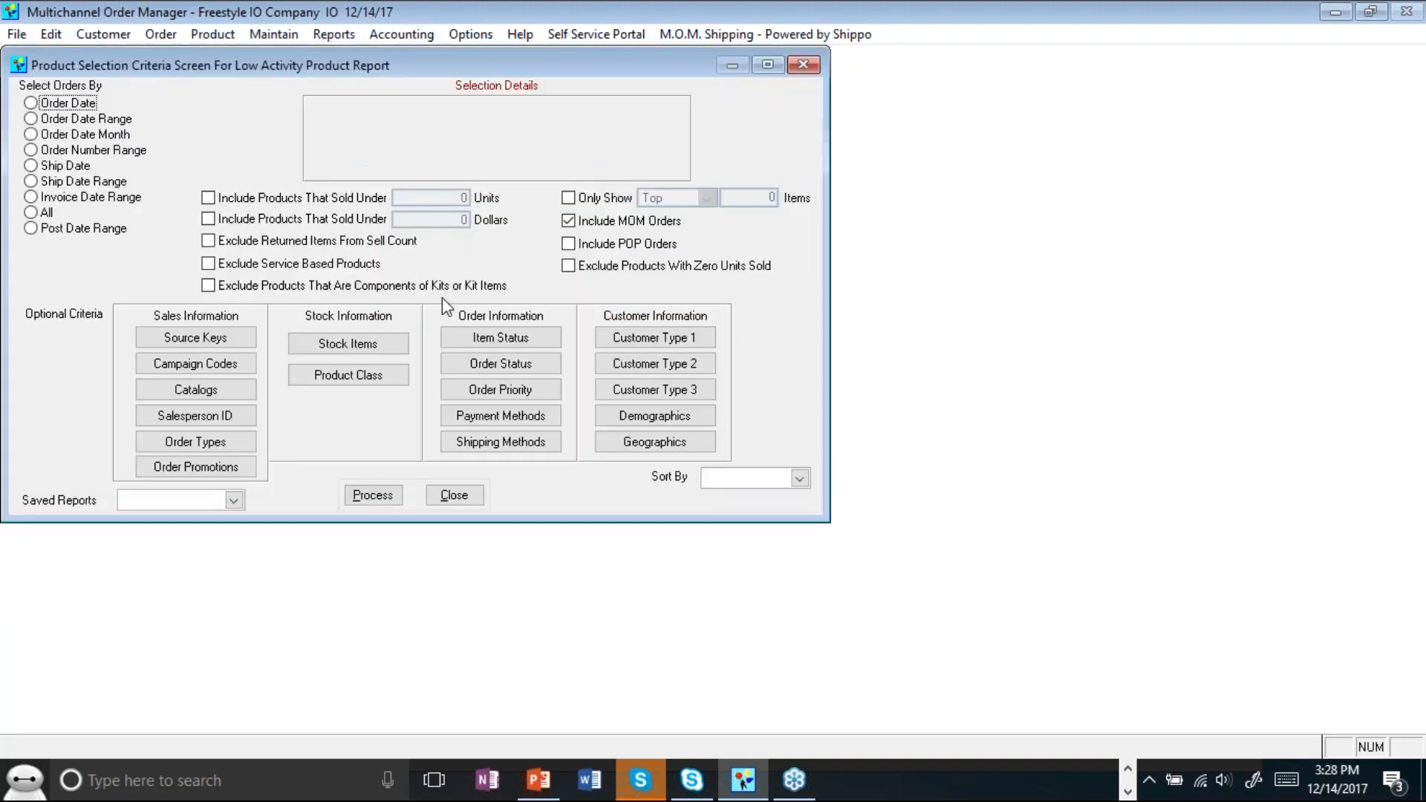
# Limit the Low Activity Product Report to the top 10 items, then close its criteria without processing.
pyautogui.click(586, 199)
pyautogui.doubleClick(750, 198)
pyautogui.write('10')
pyautogui.press('Tab')
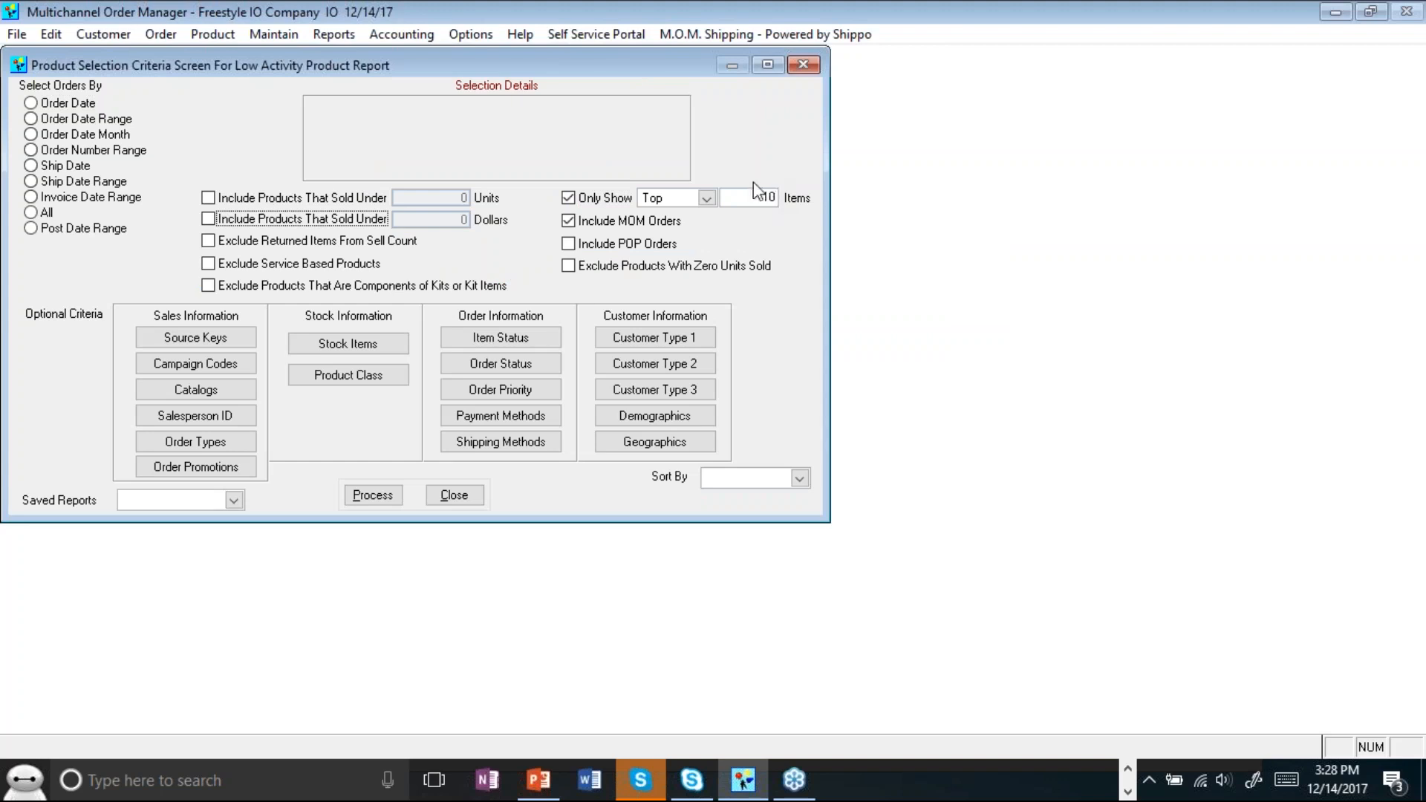
pyautogui.click(454, 495)
pyautogui.click(214, 35)
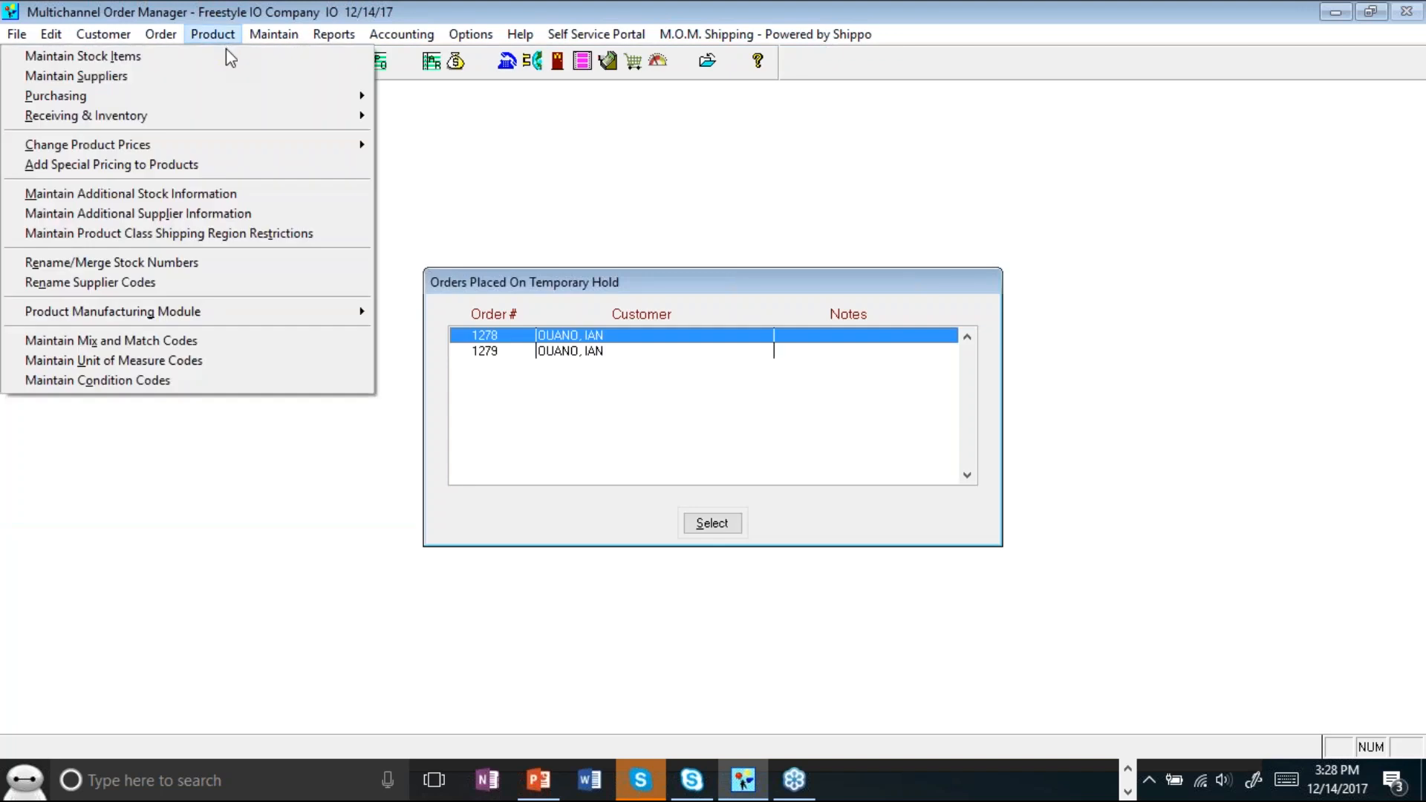
pyautogui.click(333, 34)
pyautogui.moveTo(349, 157)
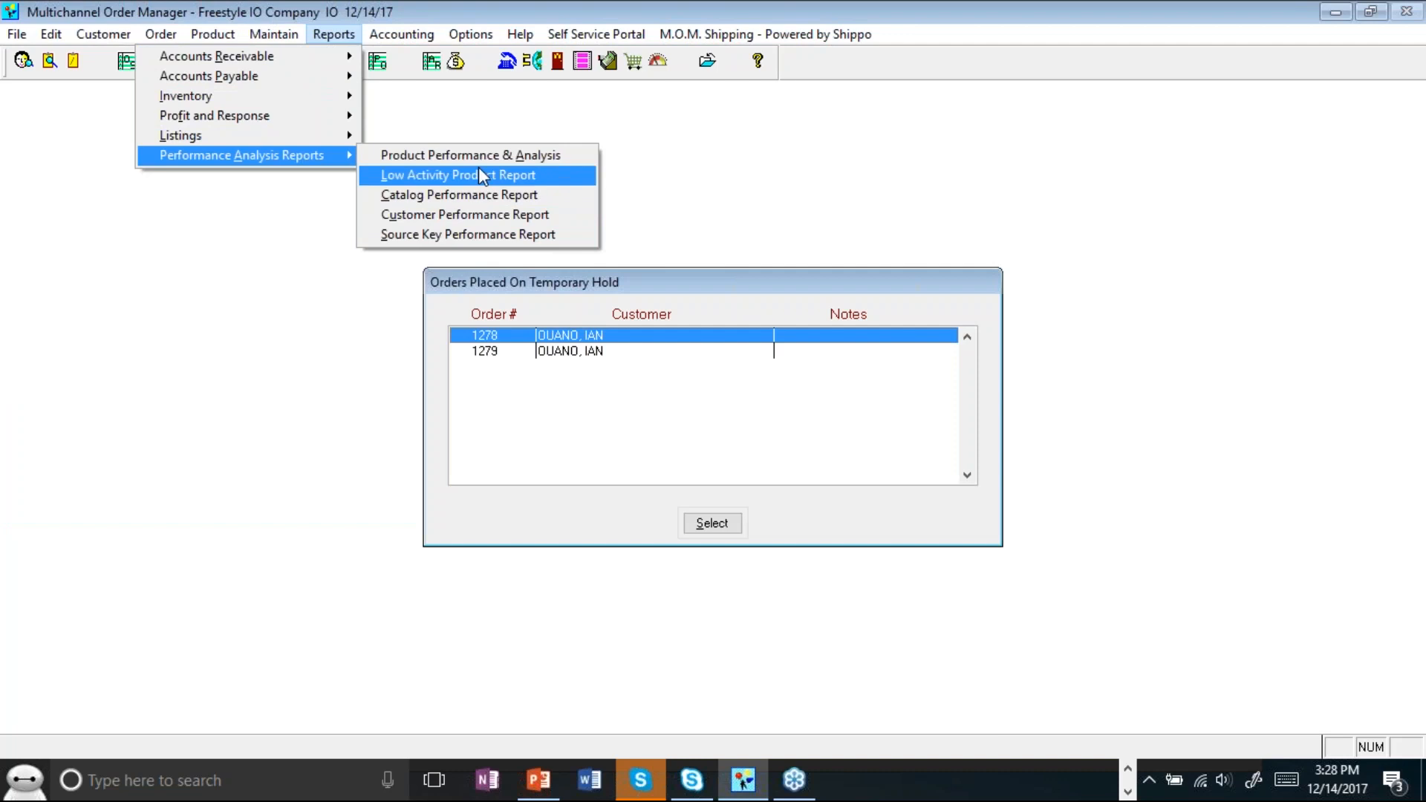
pyautogui.click(260, 215)
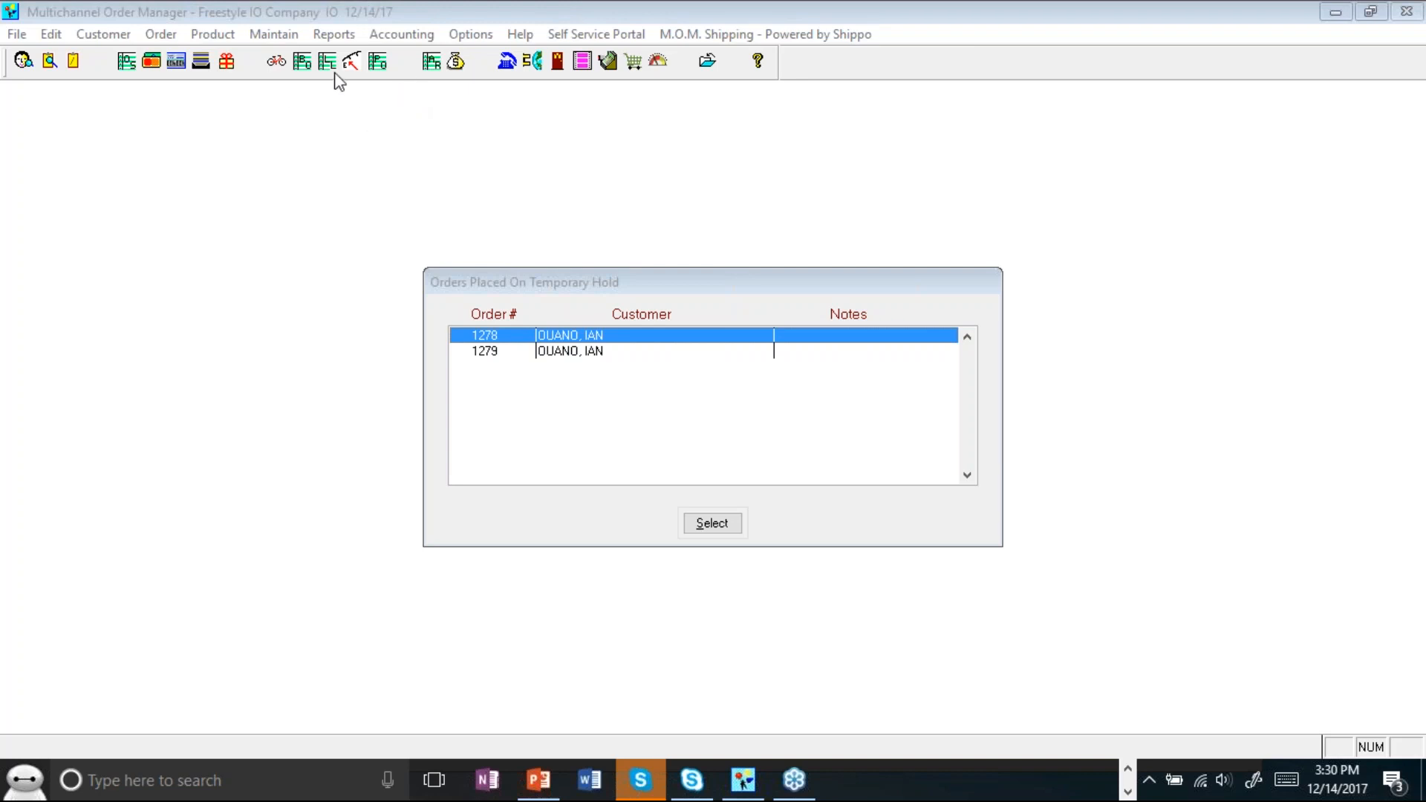
pyautogui.click(213, 34)
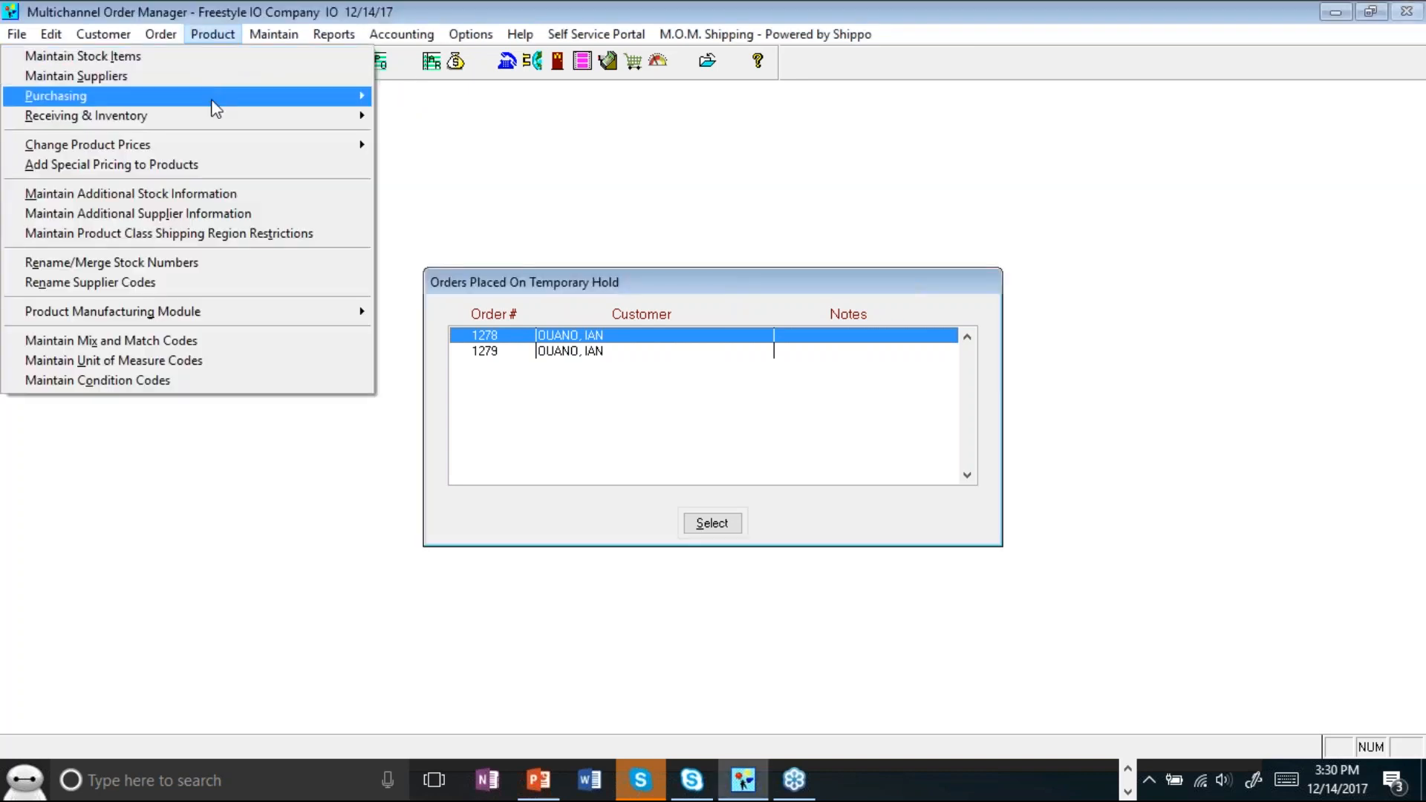
pyautogui.click(897, 231)
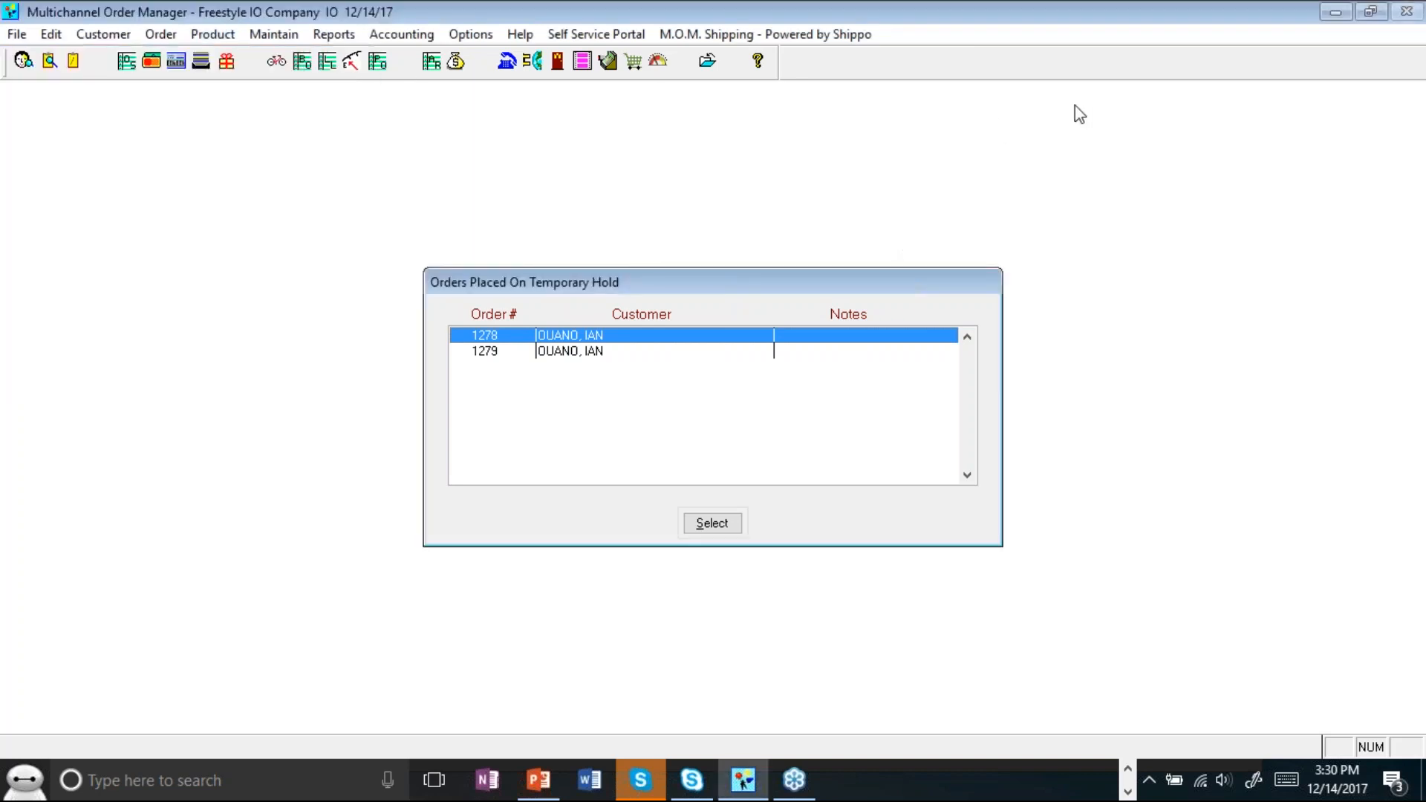
# Open the Product's Purchasing Forecast and set up an auto forecast using Units Sold Overall as the simple forecasting method.
pyautogui.click(168, 38)
pyautogui.moveTo(229, 38)
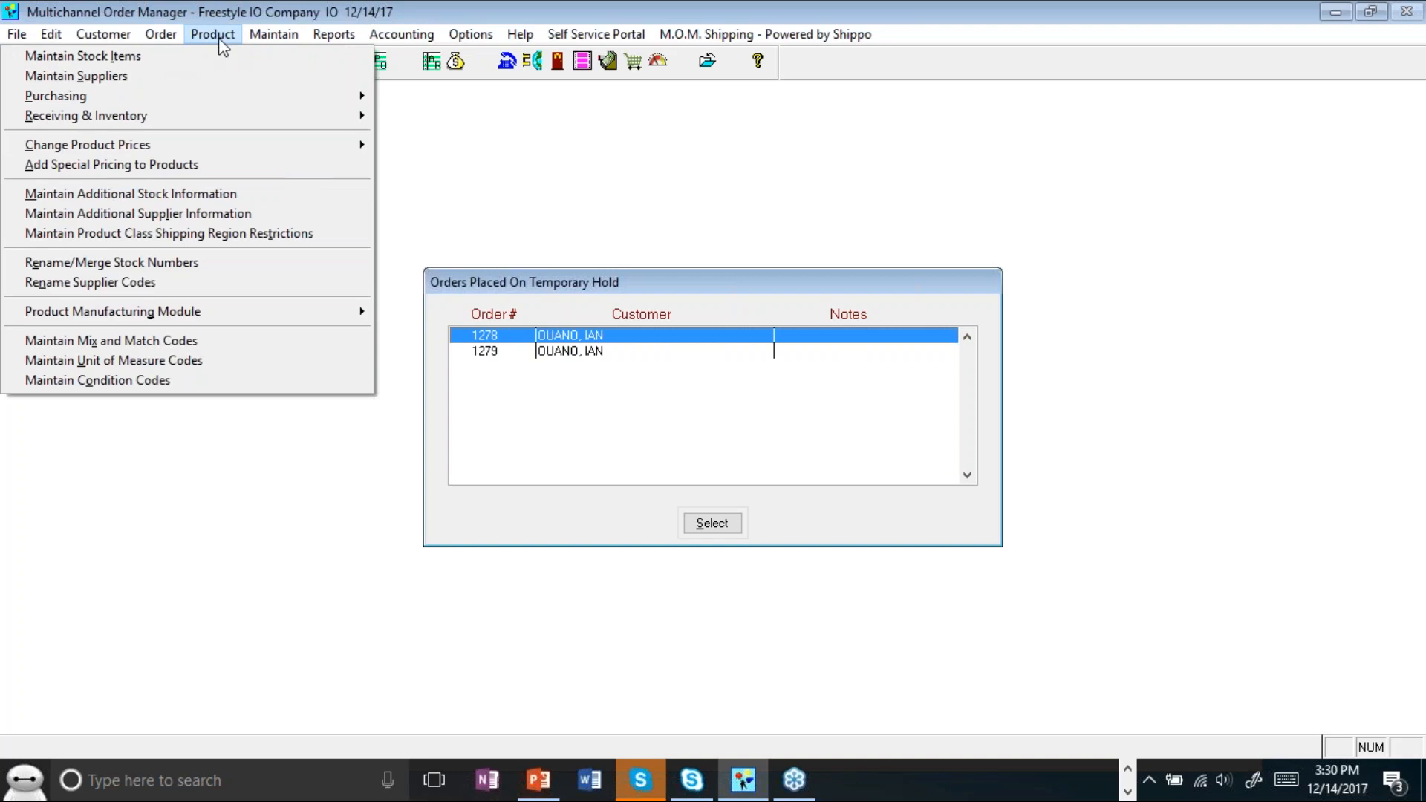
pyautogui.moveTo(226, 97)
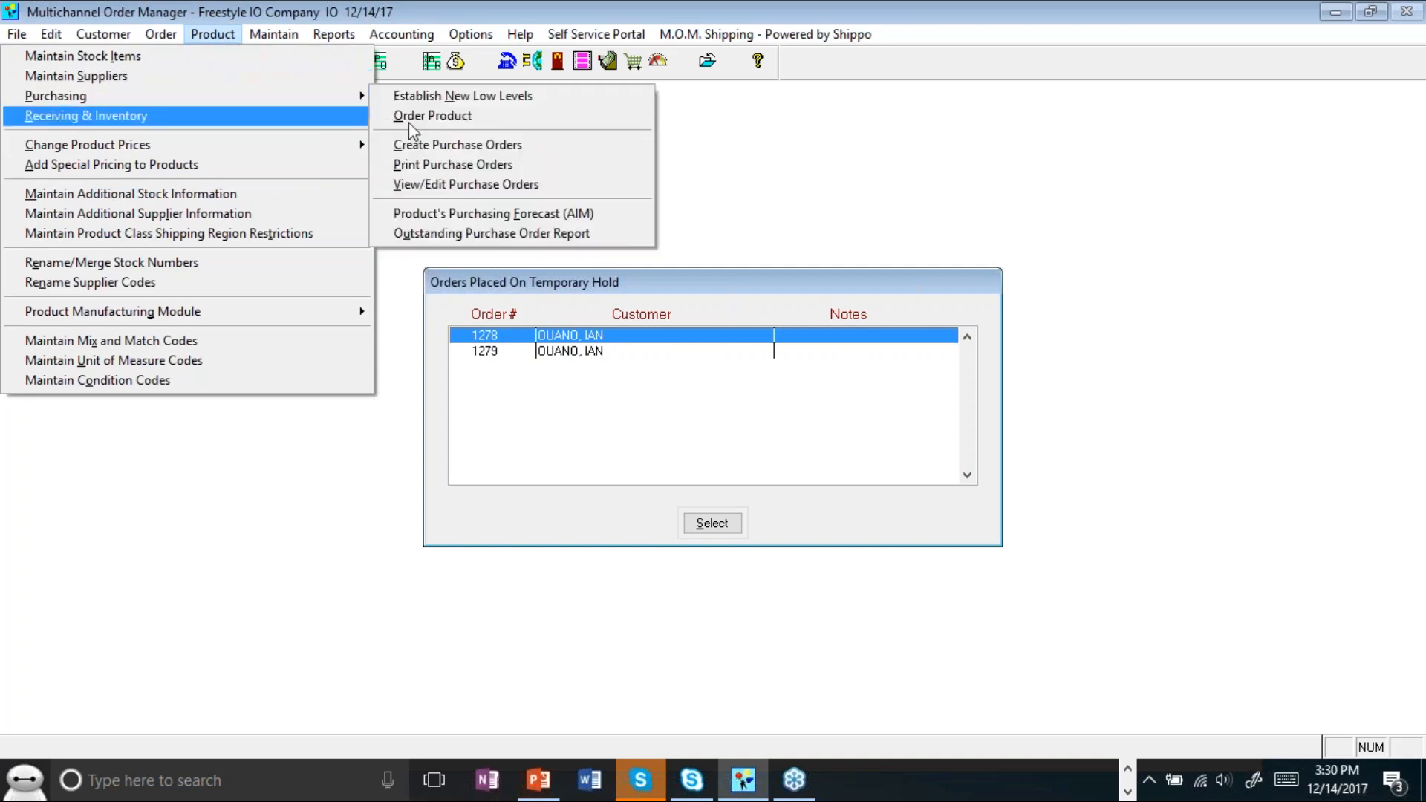
pyautogui.click(488, 218)
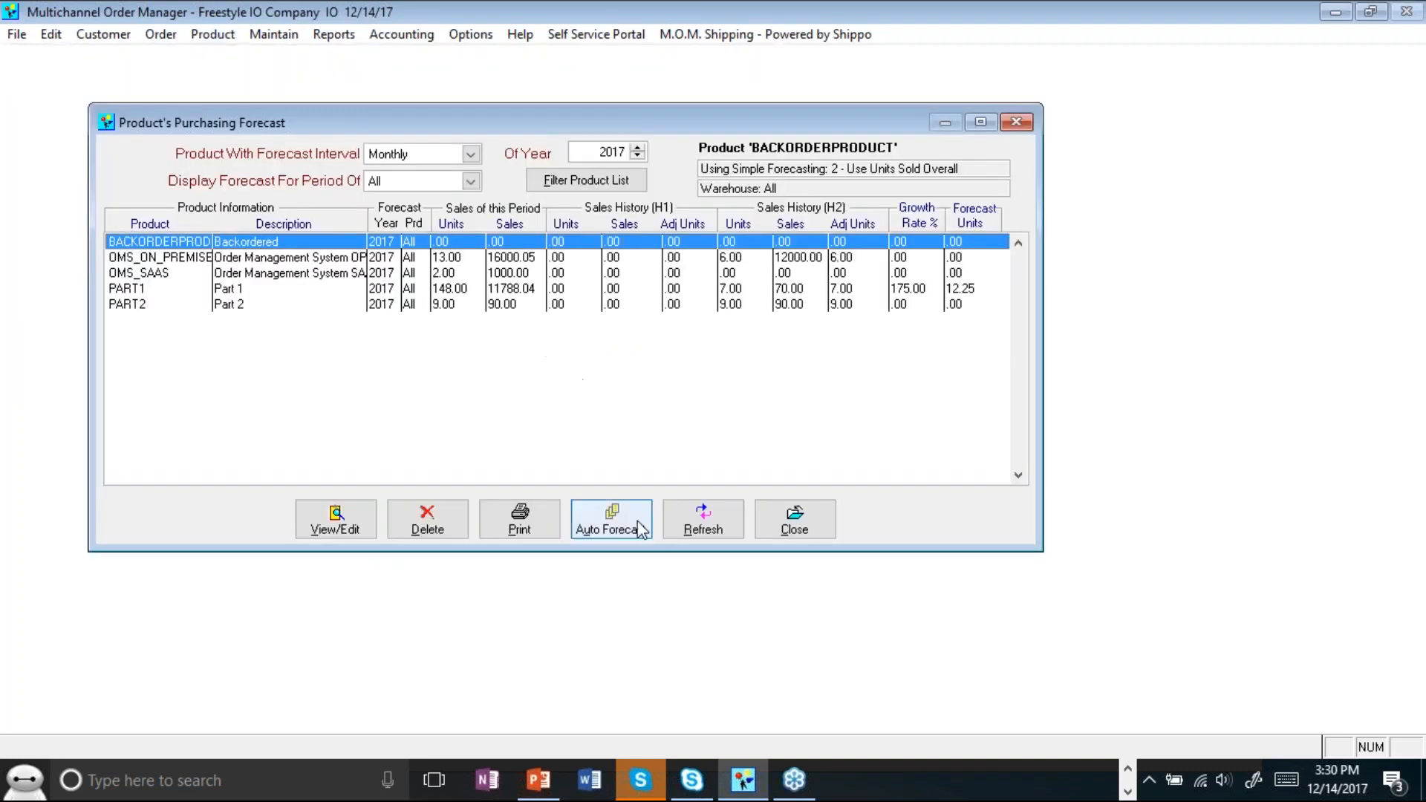
pyautogui.click(640, 527)
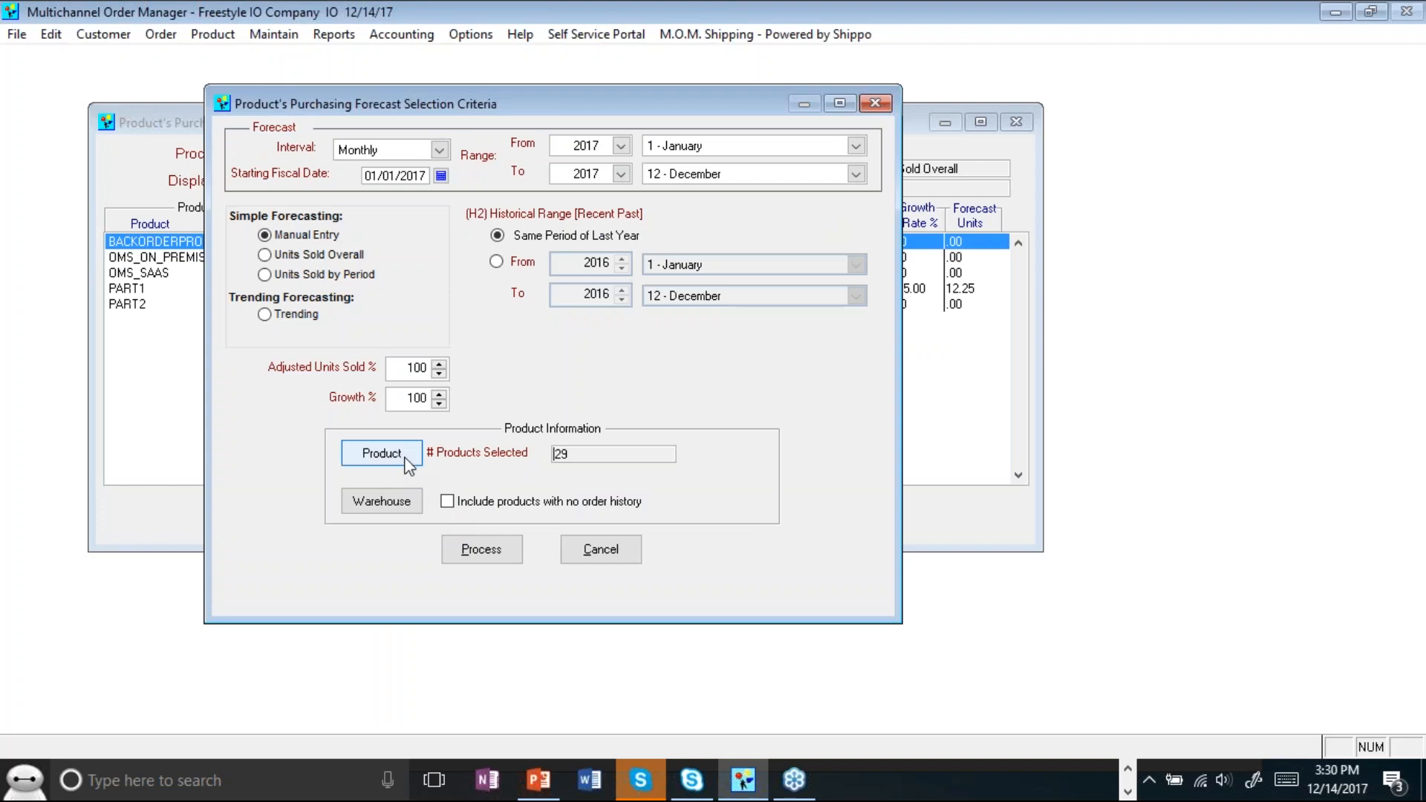
pyautogui.click(278, 254)
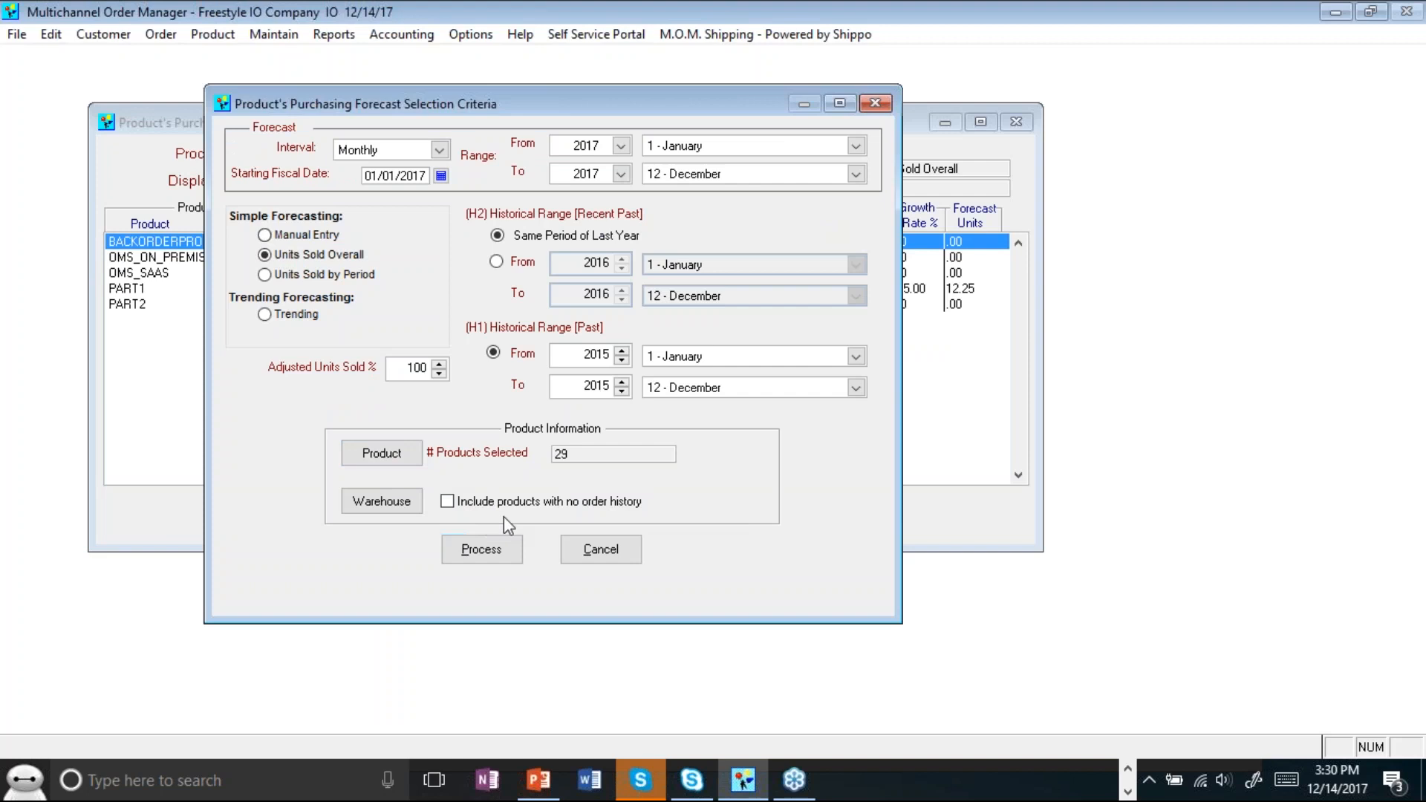
# Select only the GALAXI 2P backpacking tent for the forecast, then cancel the criteria and close the purchasing forecast.
pyautogui.click(384, 463)
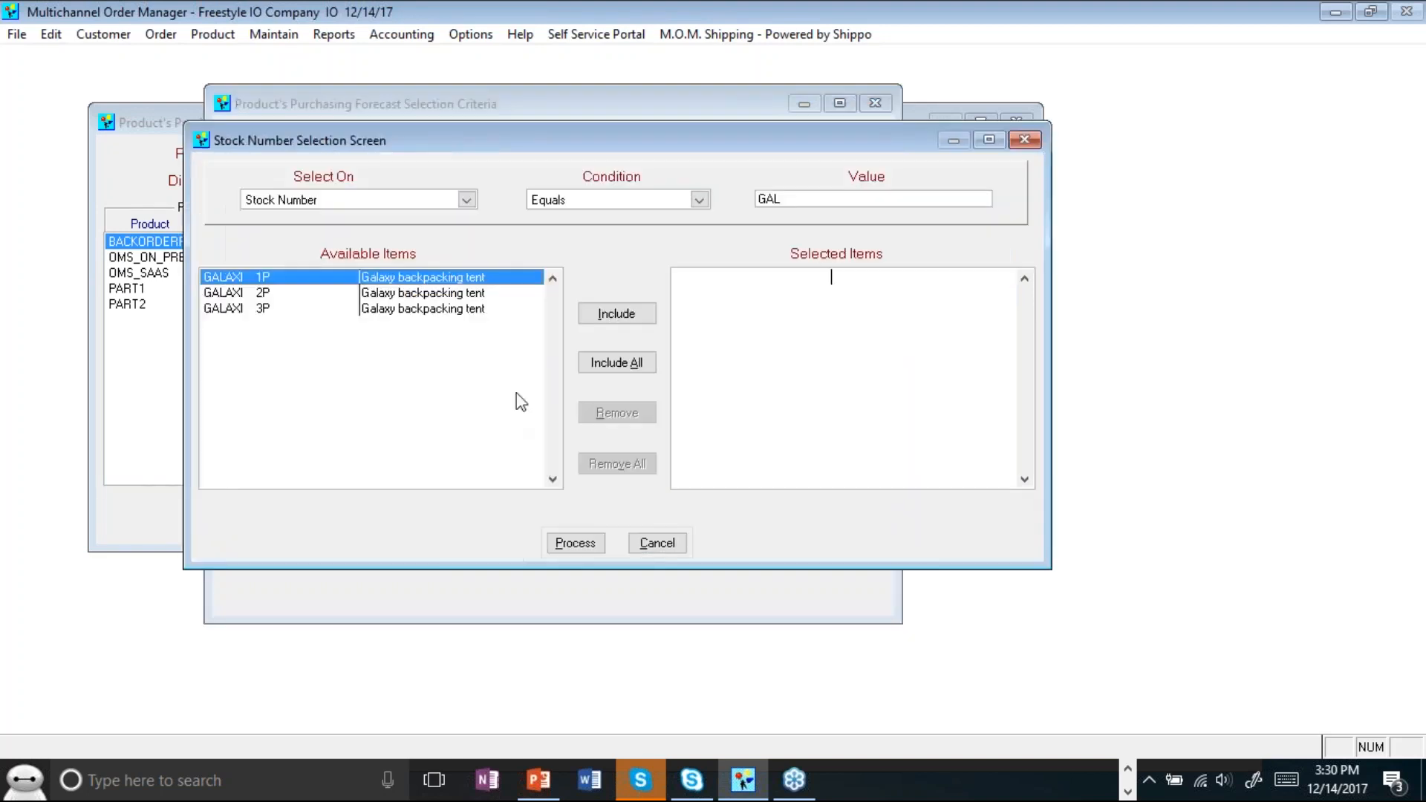
pyautogui.click(410, 308)
pyautogui.click(411, 293)
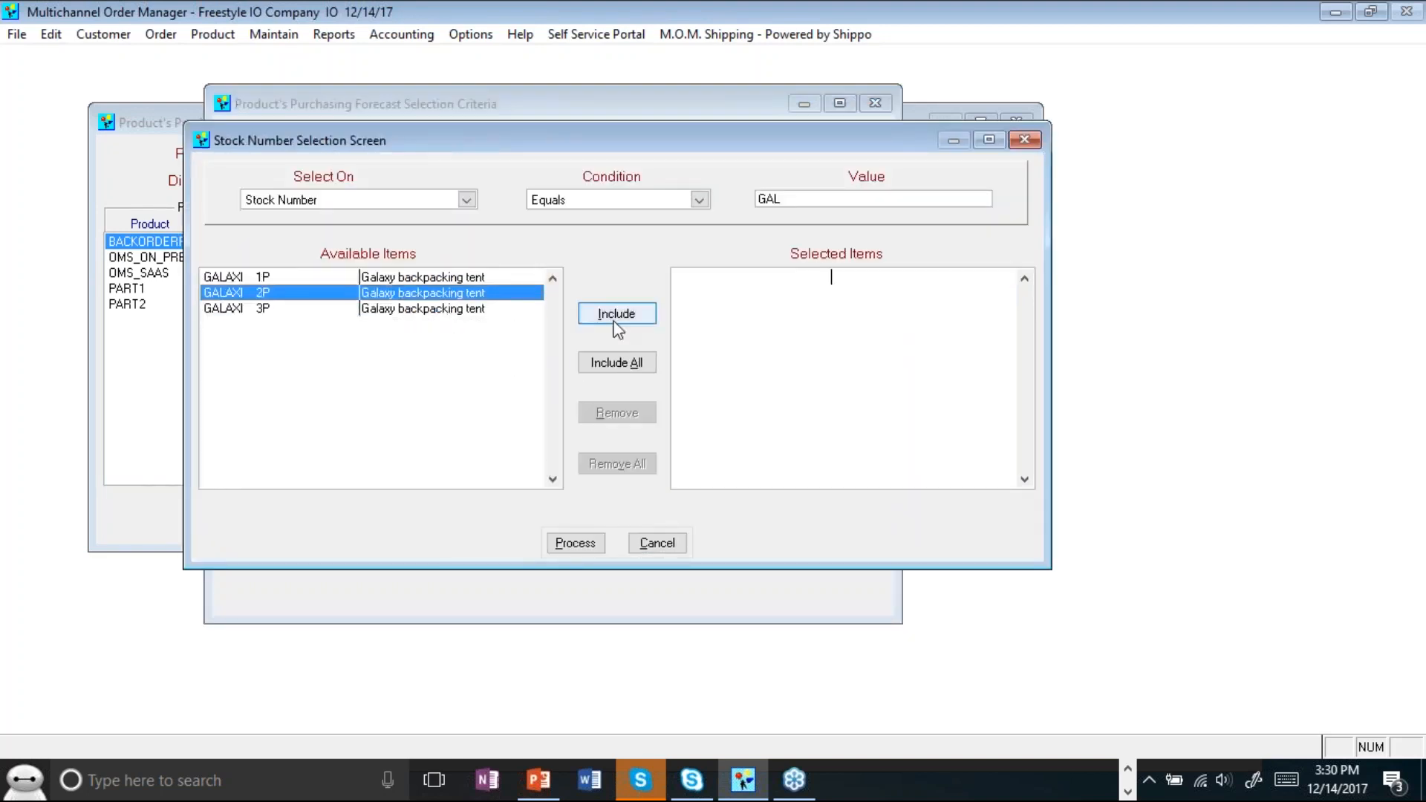
pyautogui.click(616, 313)
pyautogui.click(565, 544)
pyautogui.click(682, 479)
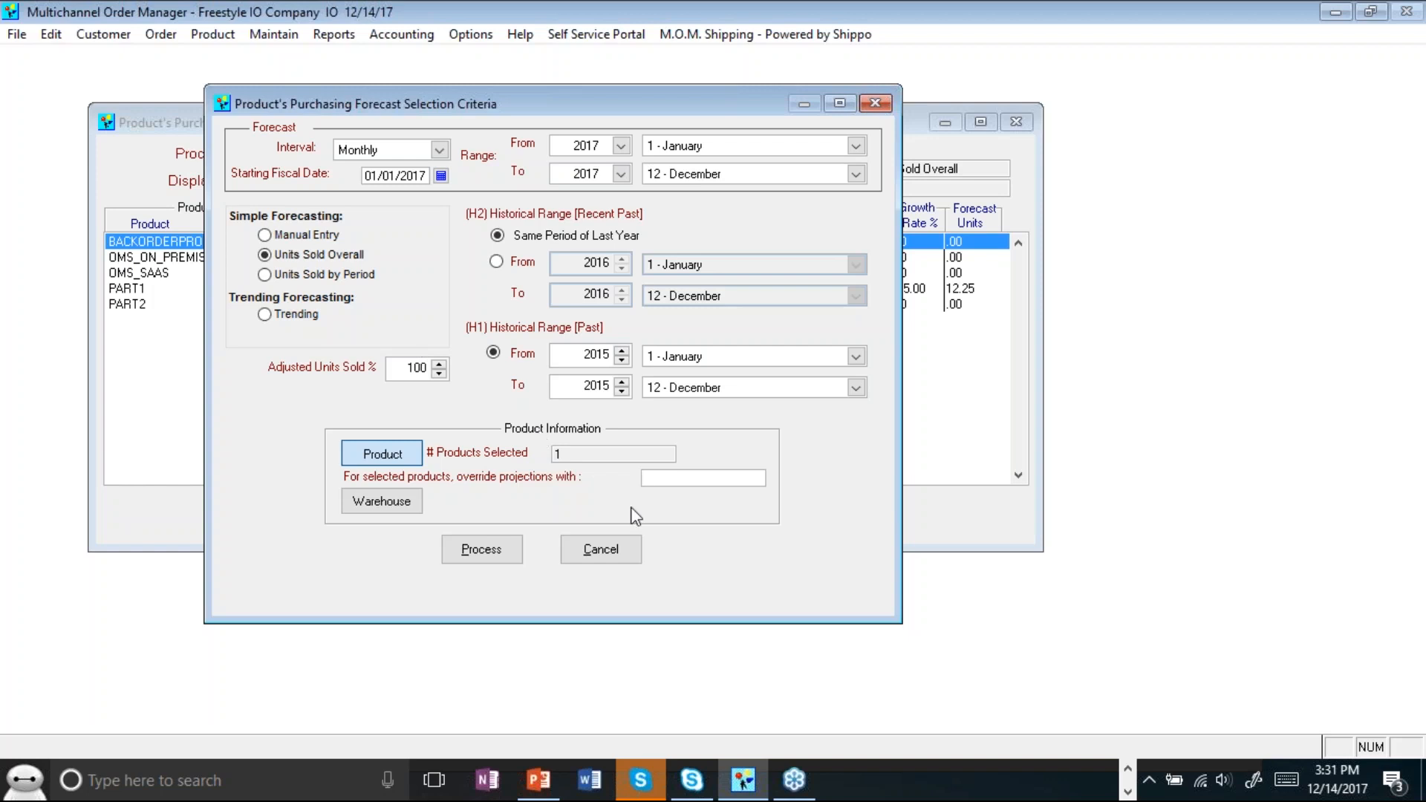
pyautogui.click(618, 548)
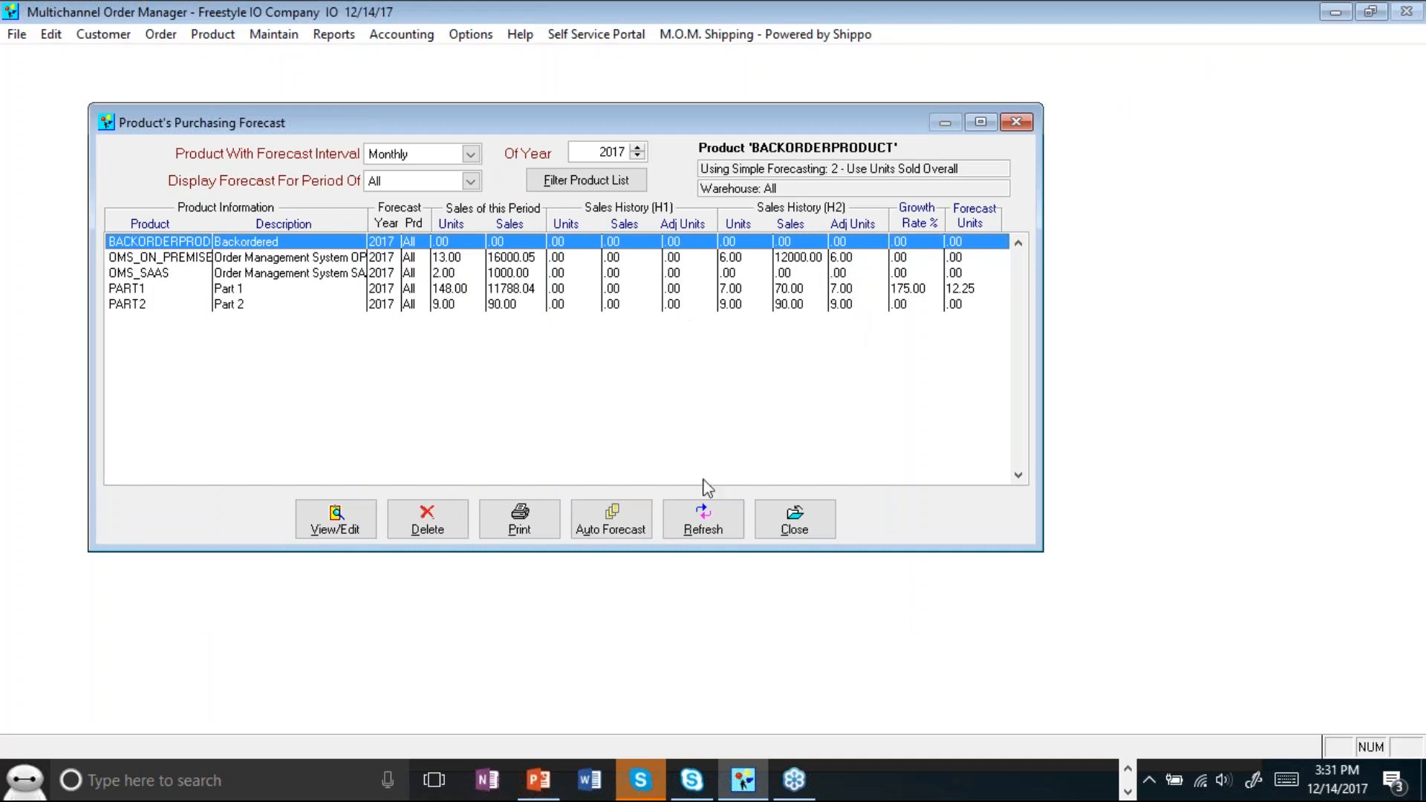
pyautogui.click(808, 524)
pyautogui.click(808, 512)
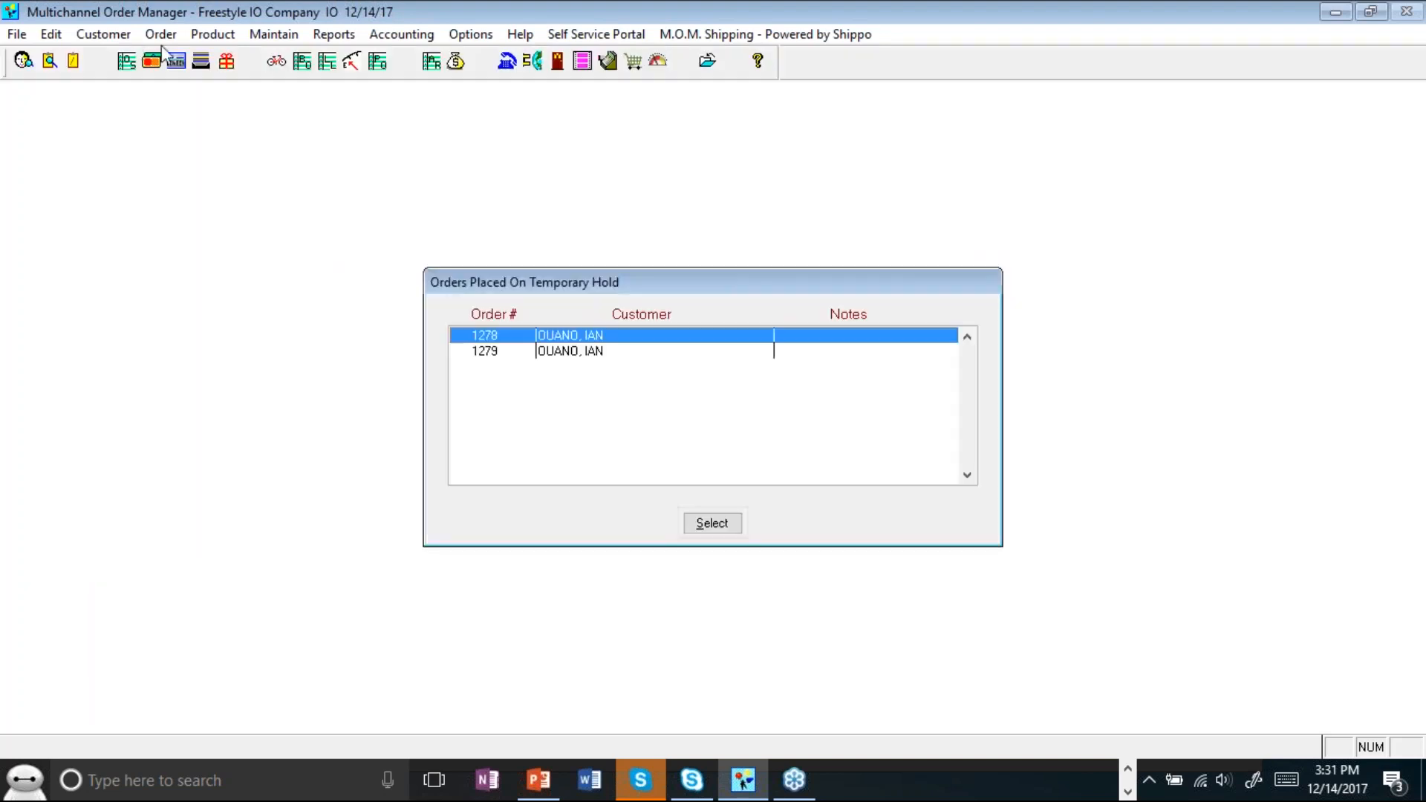
# Look over the purchasing and the receiving and inventory functions and open the AIM inventory import.
pyautogui.click(198, 38)
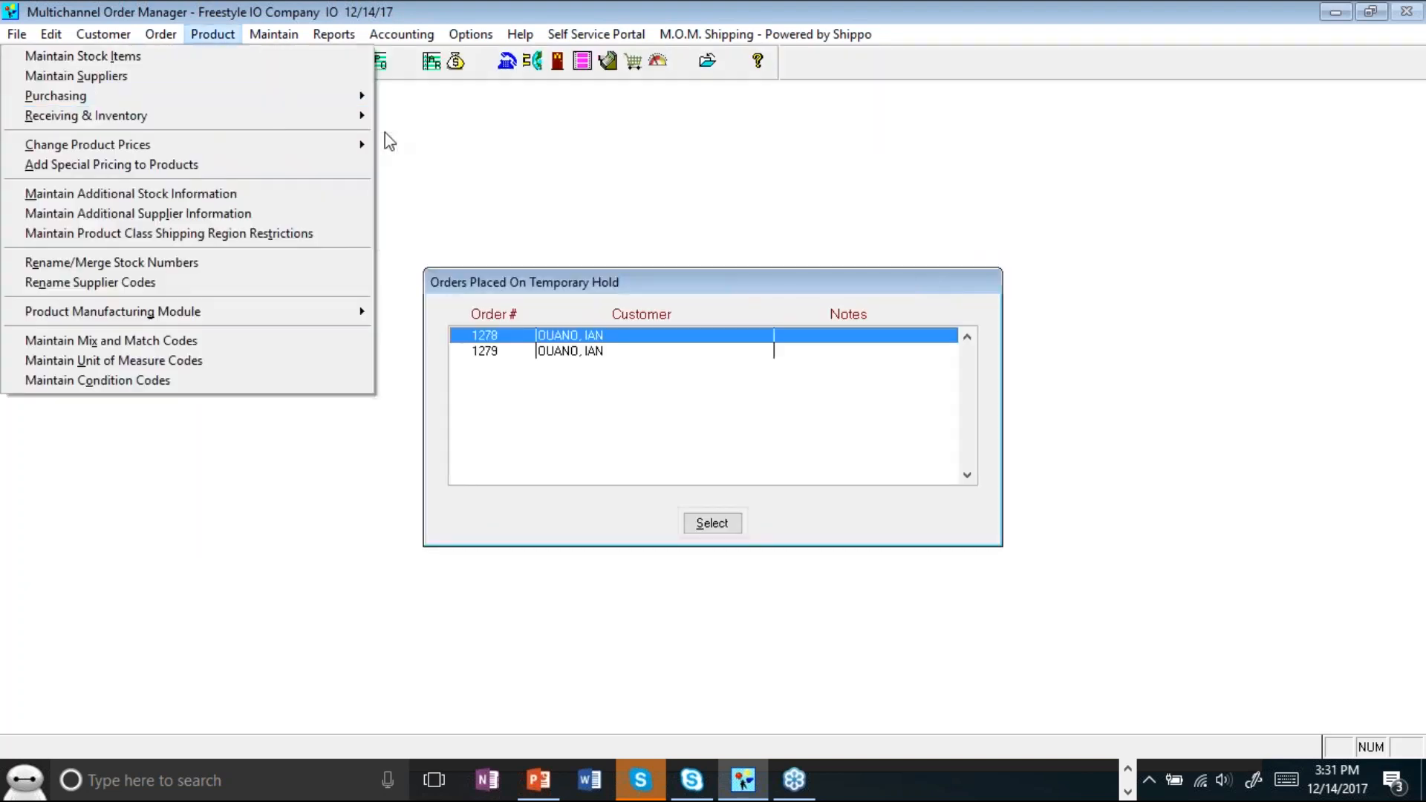
pyautogui.moveTo(365, 121)
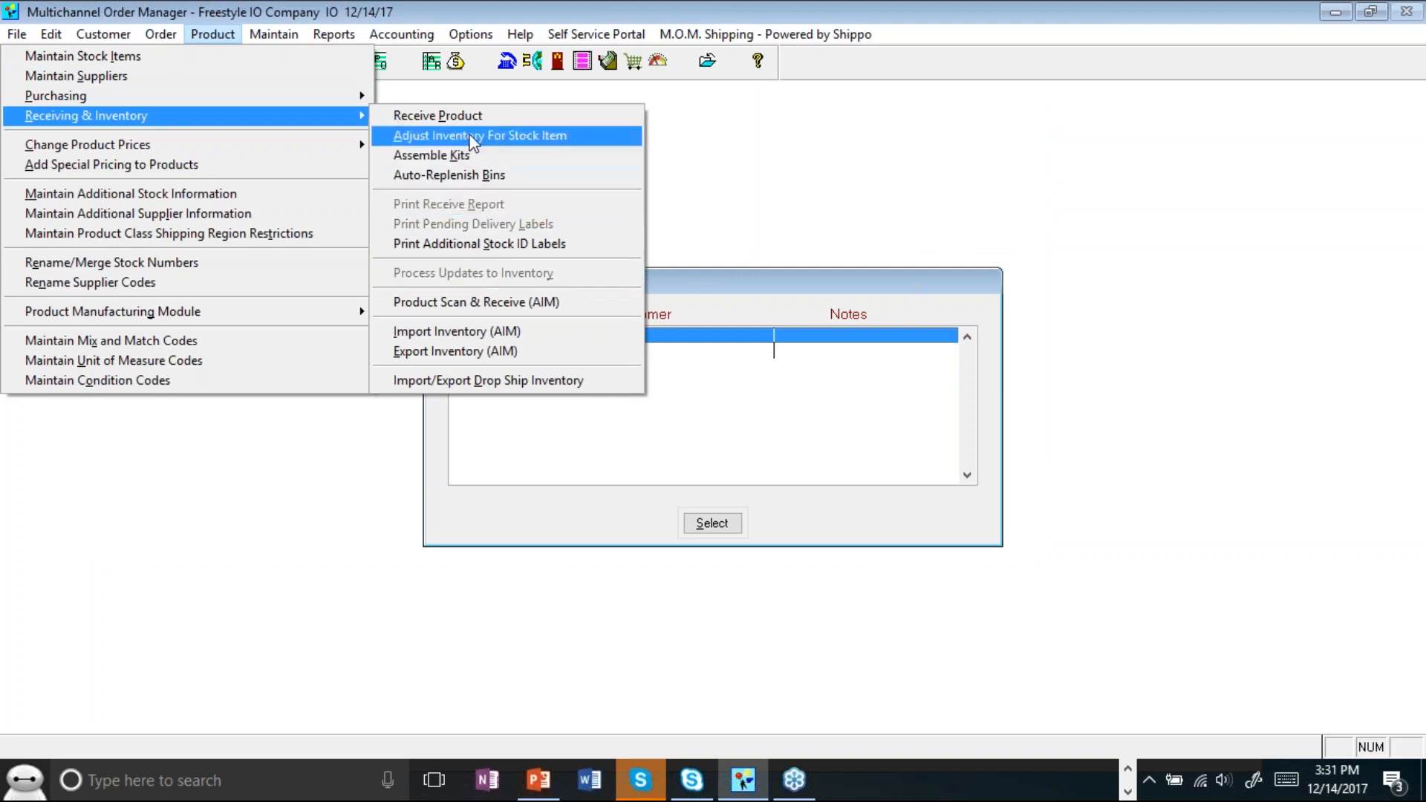
pyautogui.moveTo(228, 96)
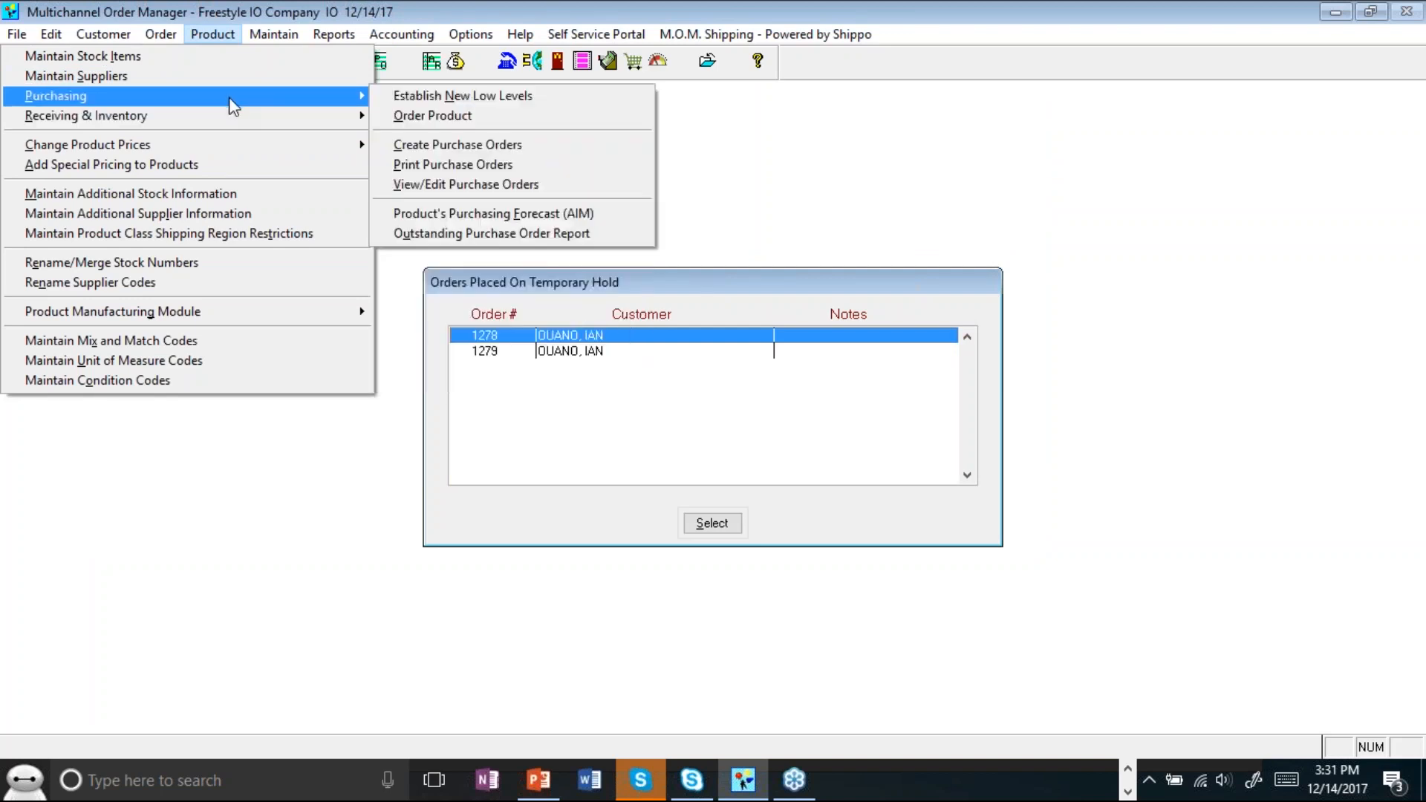
pyautogui.moveTo(311, 118)
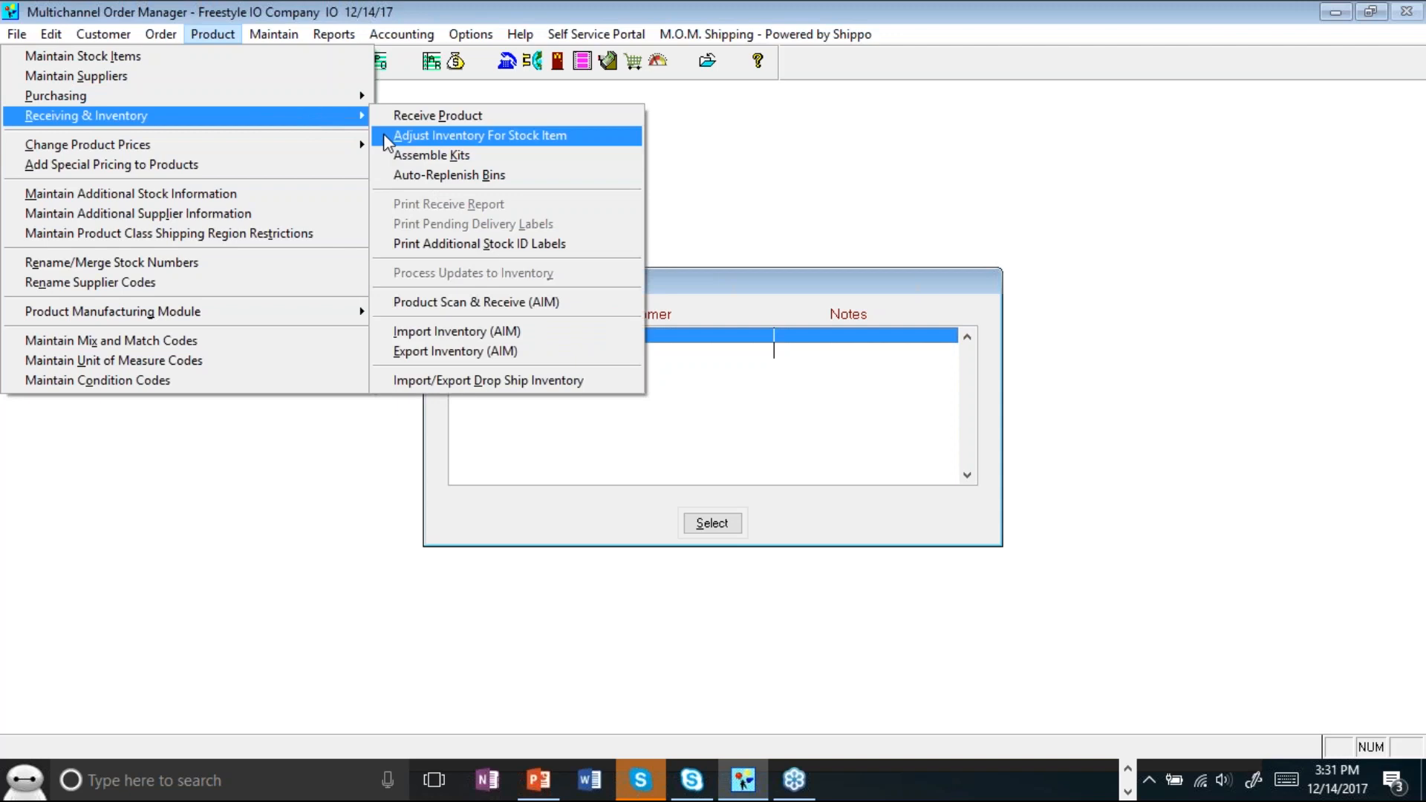
pyautogui.click(488, 332)
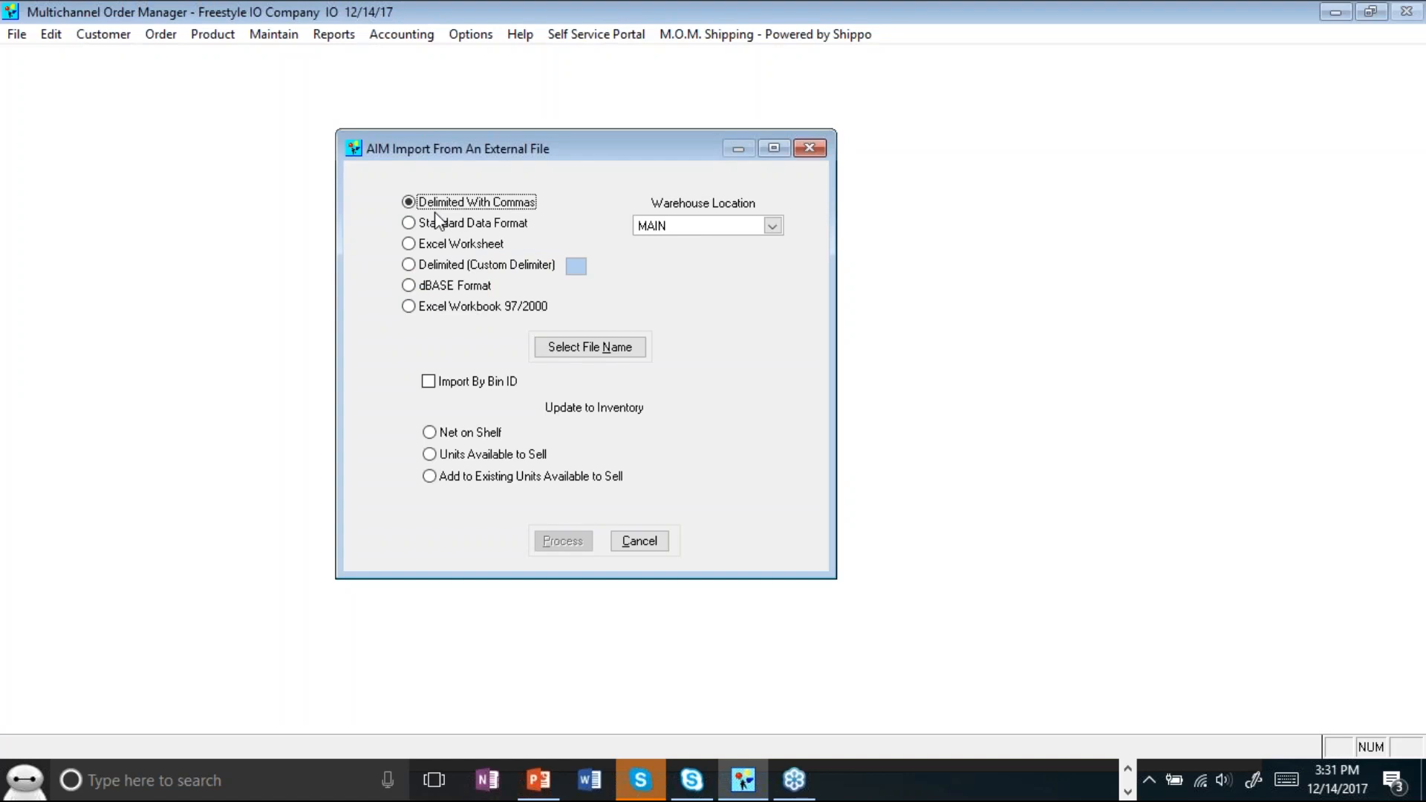
# Try the Net on Shelf, Units Available to Sell and Add to Existing Units Available to Sell update options, then cancel the import.
pyautogui.click(491, 438)
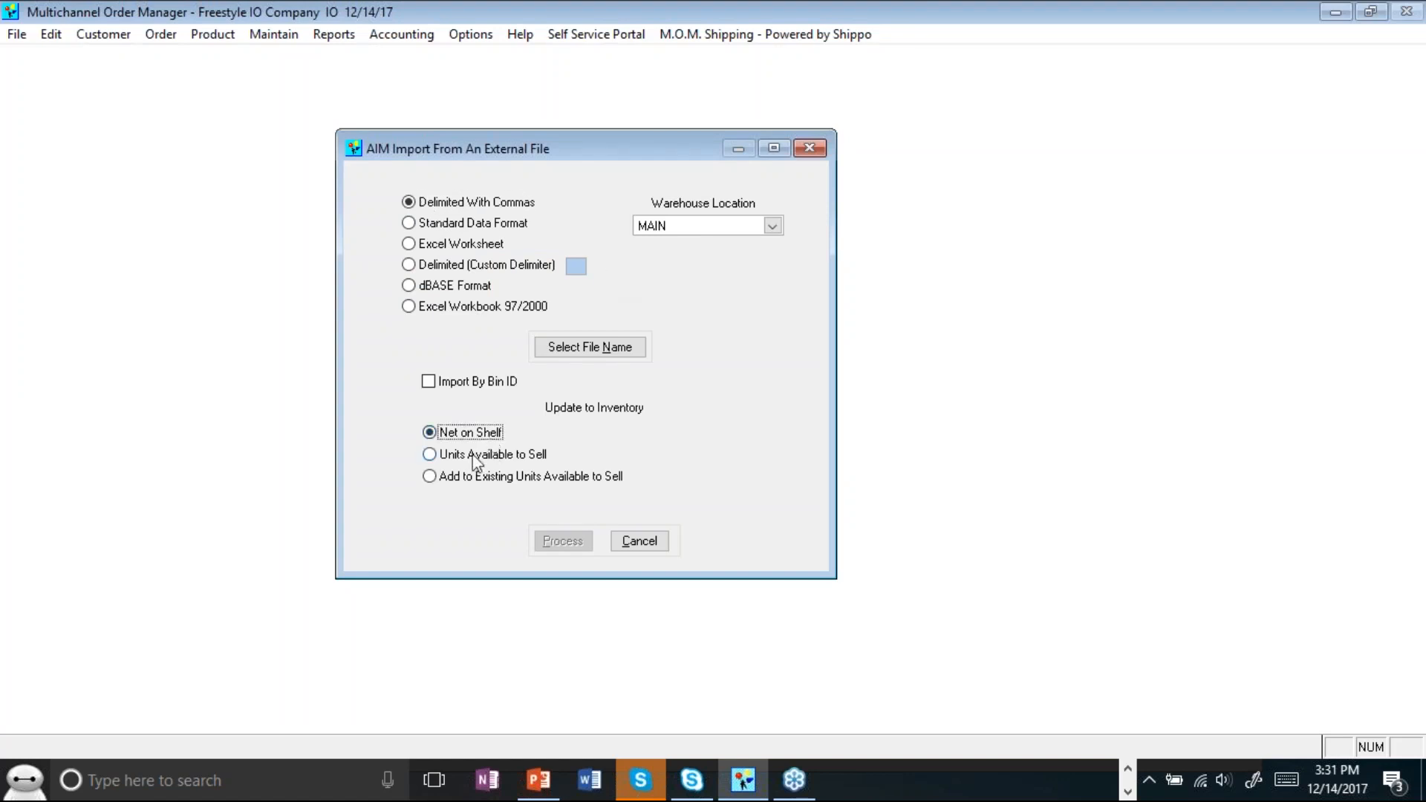
pyautogui.press('Down')
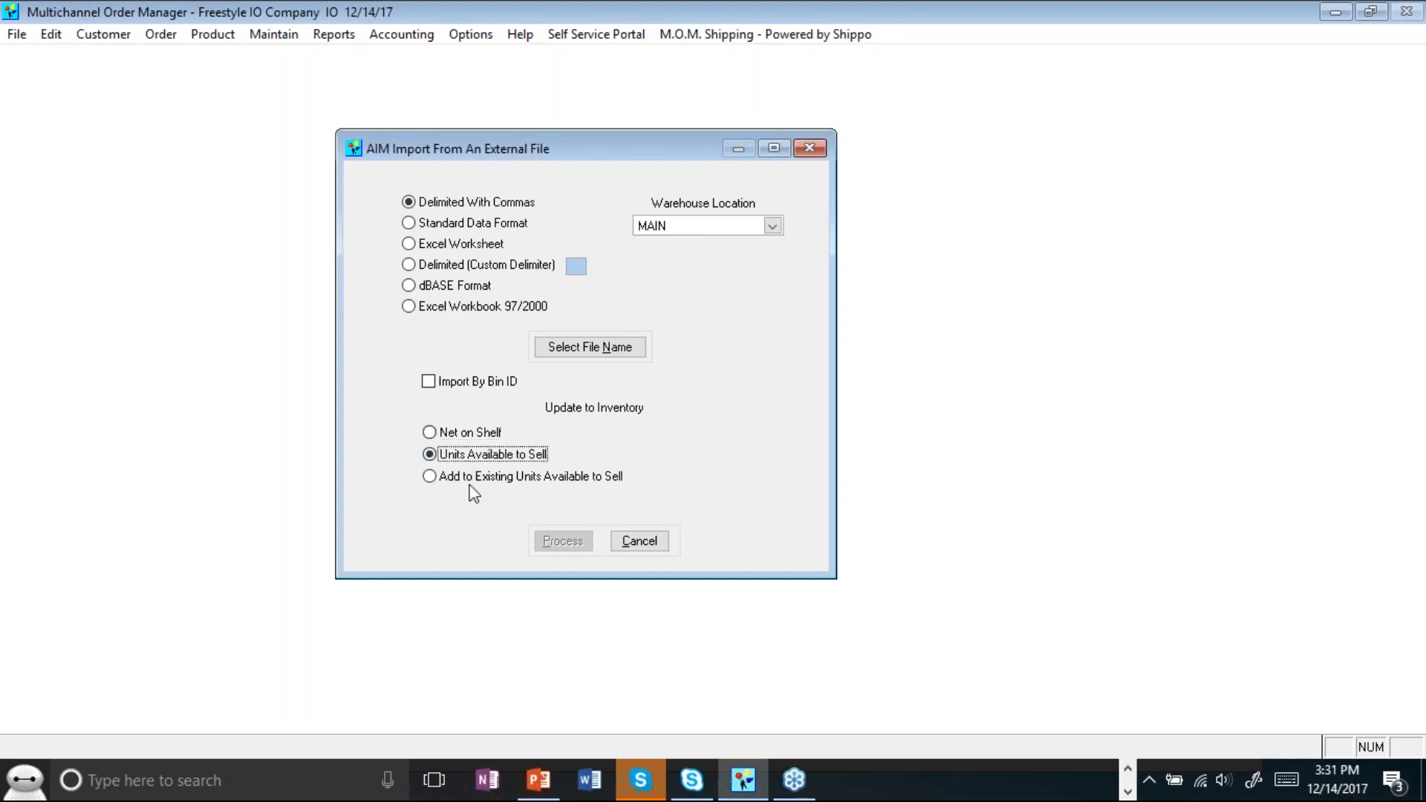
pyautogui.press('Down')
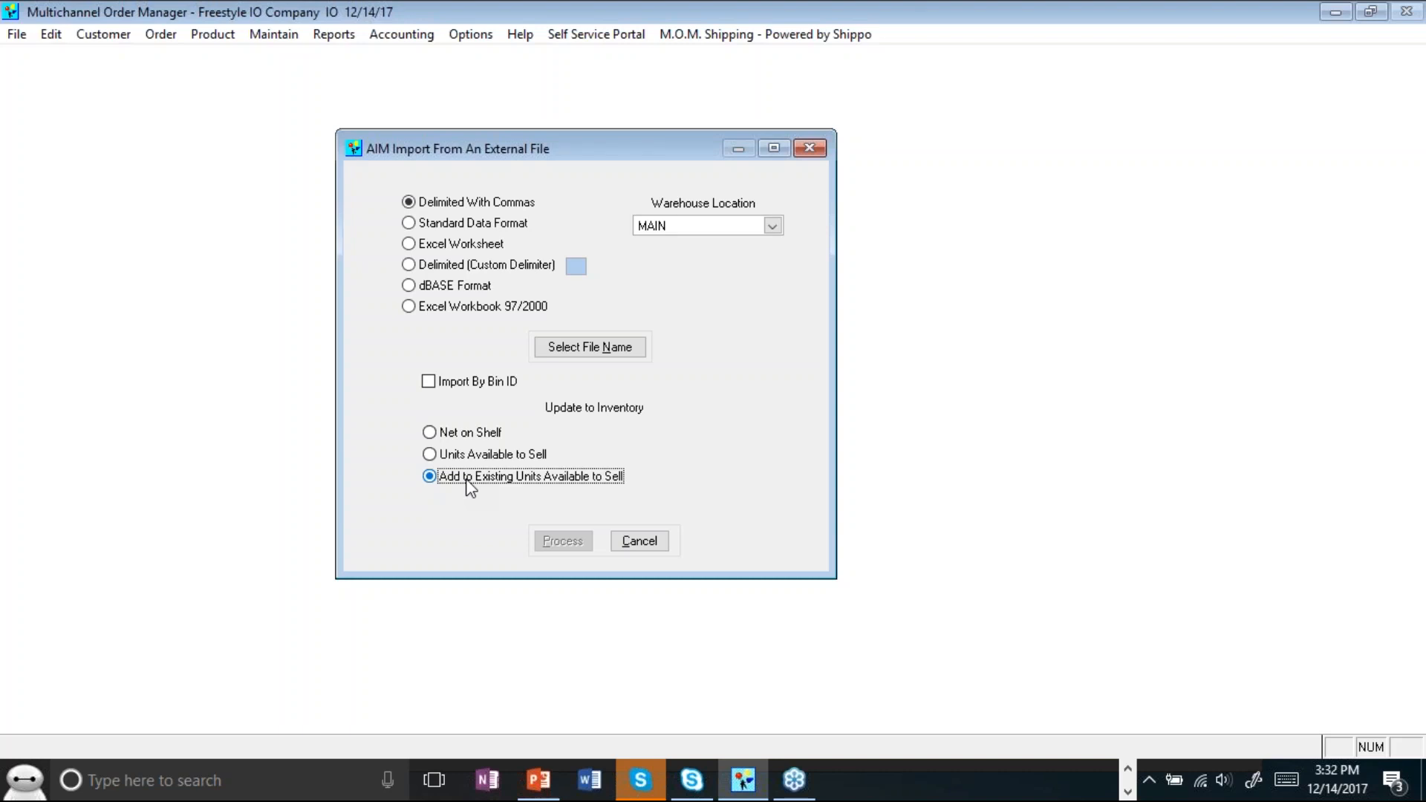
pyautogui.click(1098, 107)
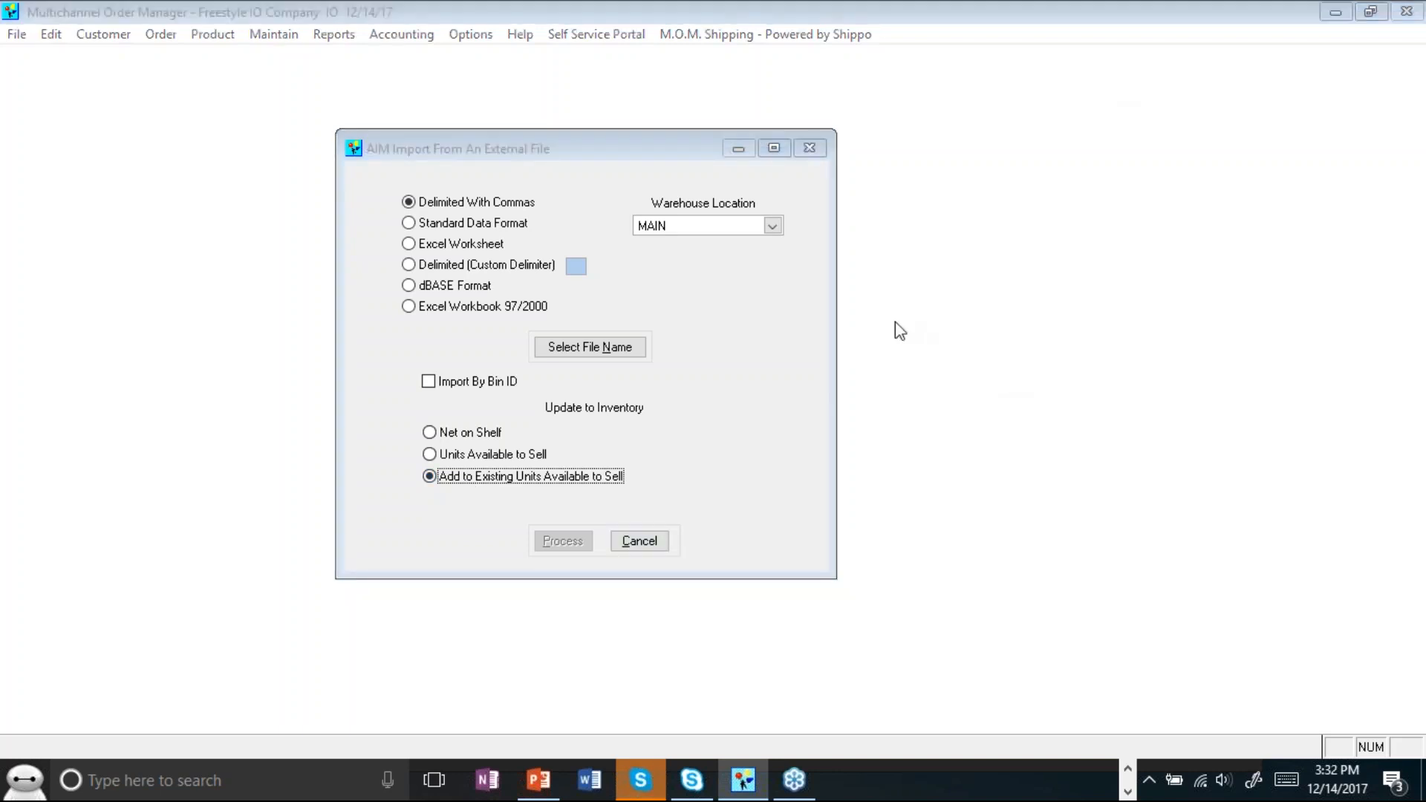
pyautogui.click(651, 547)
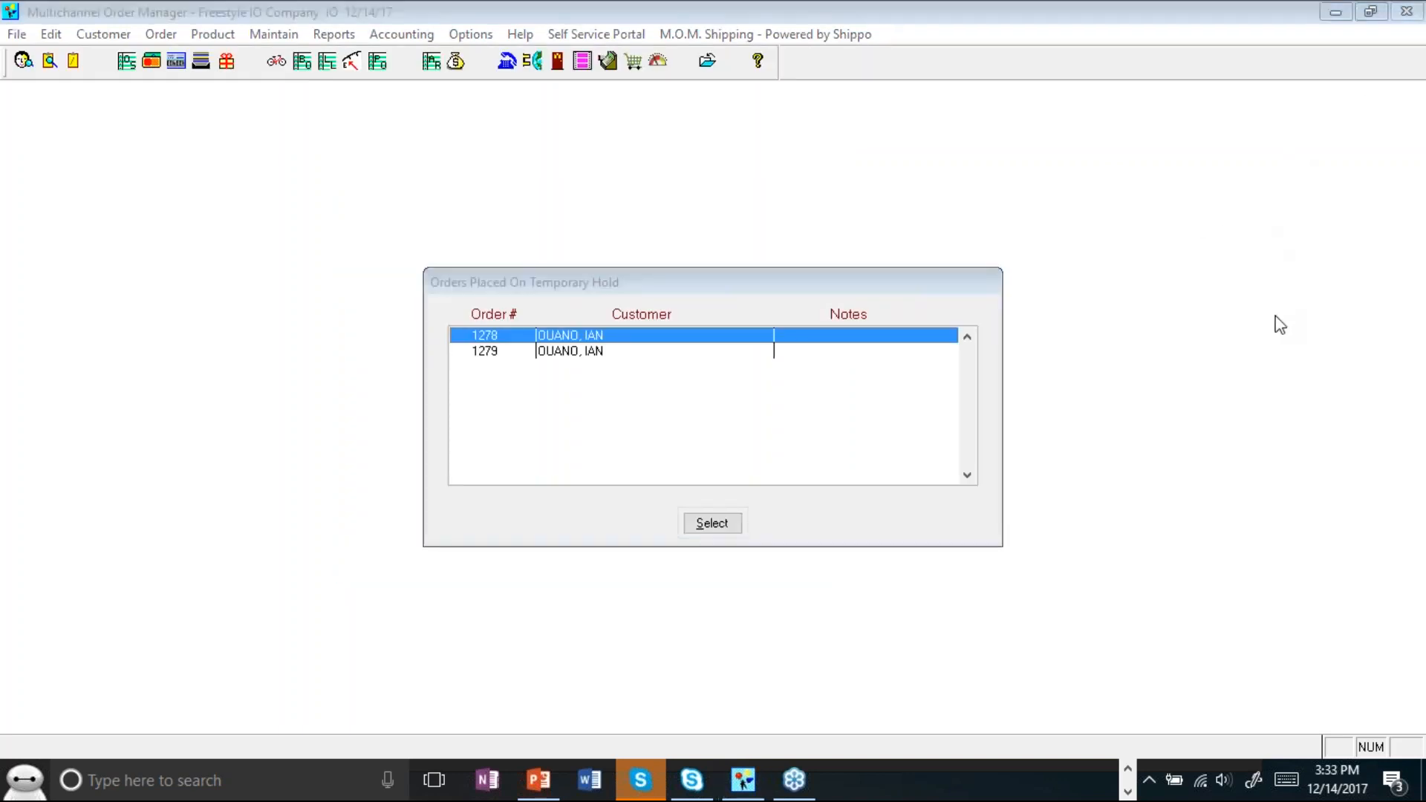
# Switch to the PowerPoint slideshow and advance to the Recap slide.
pyautogui.click(762, 425)
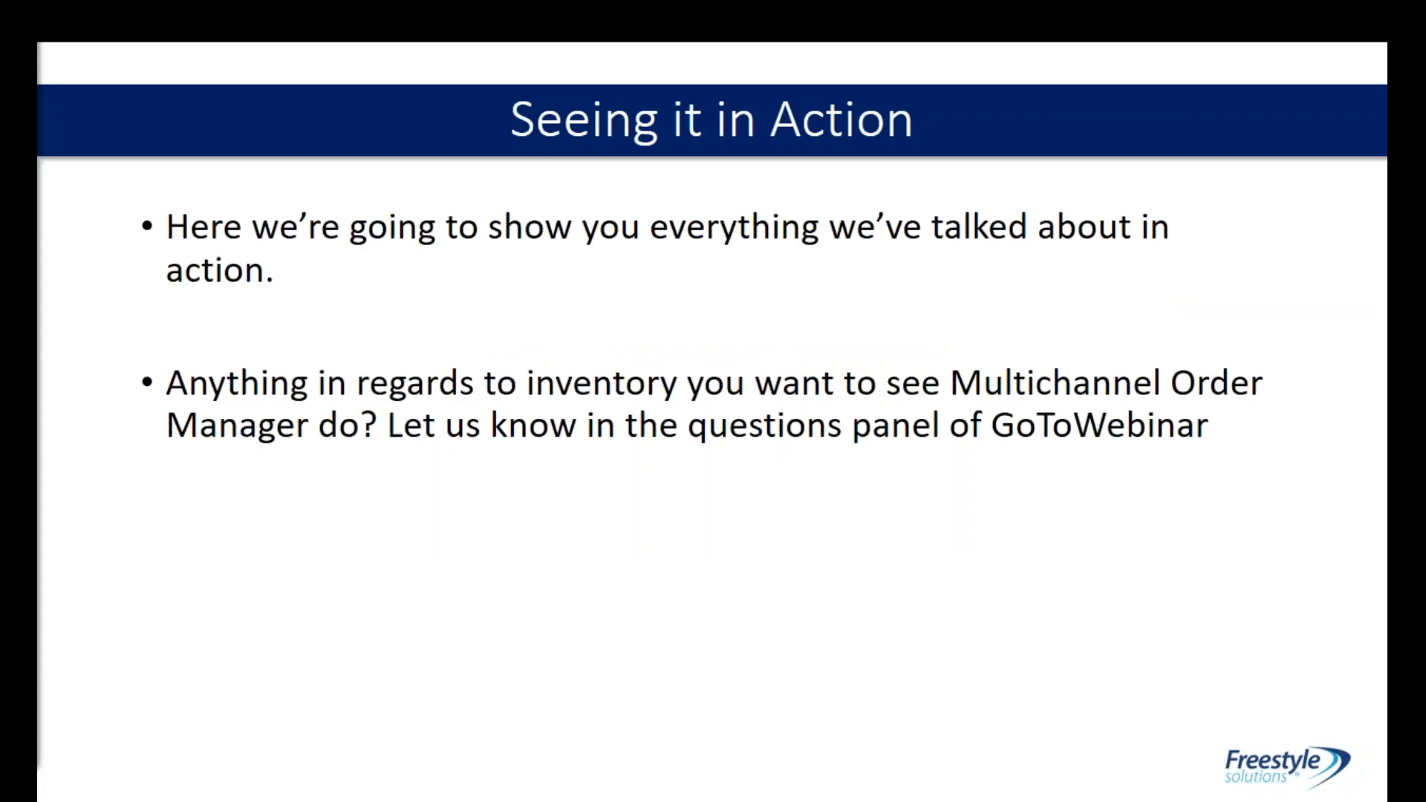
pyautogui.press('Right')
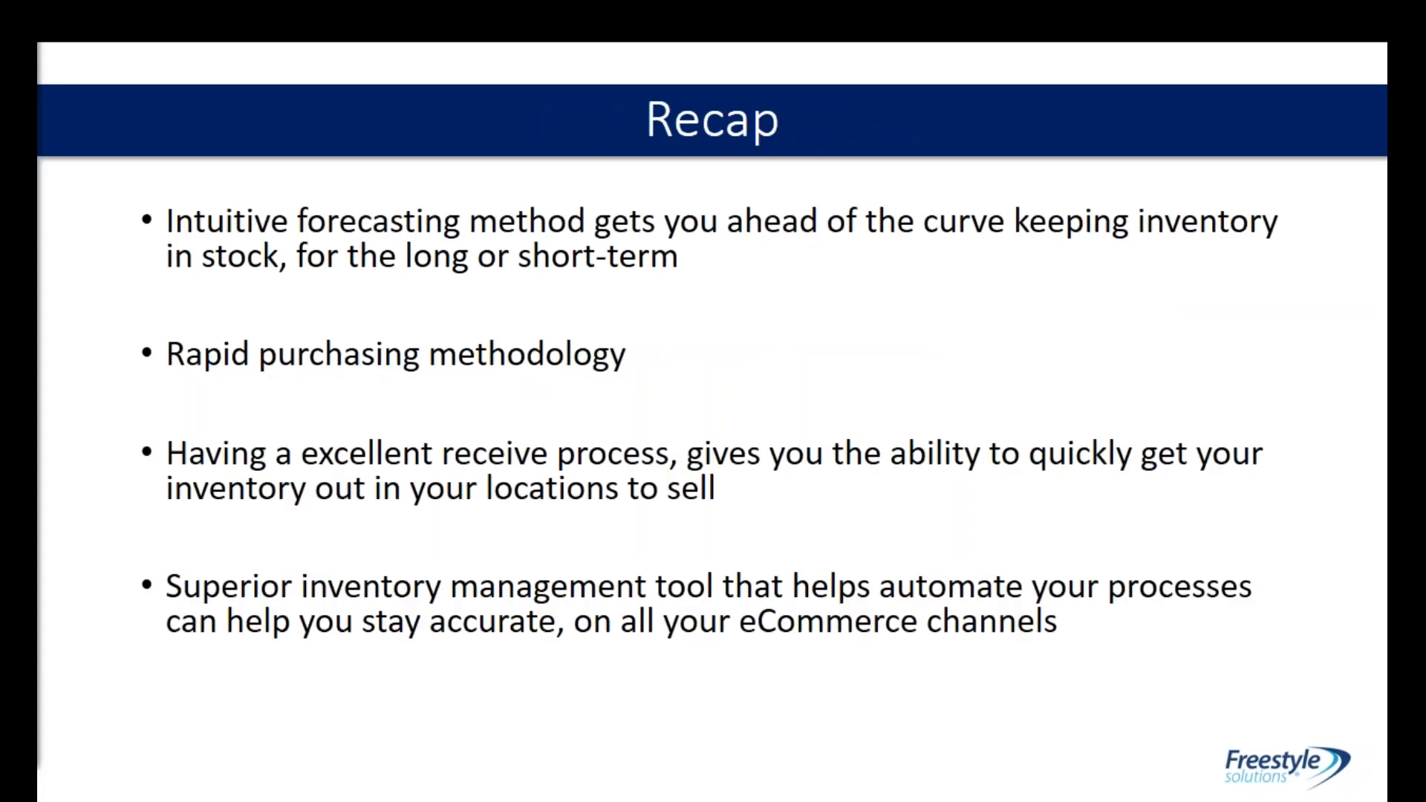